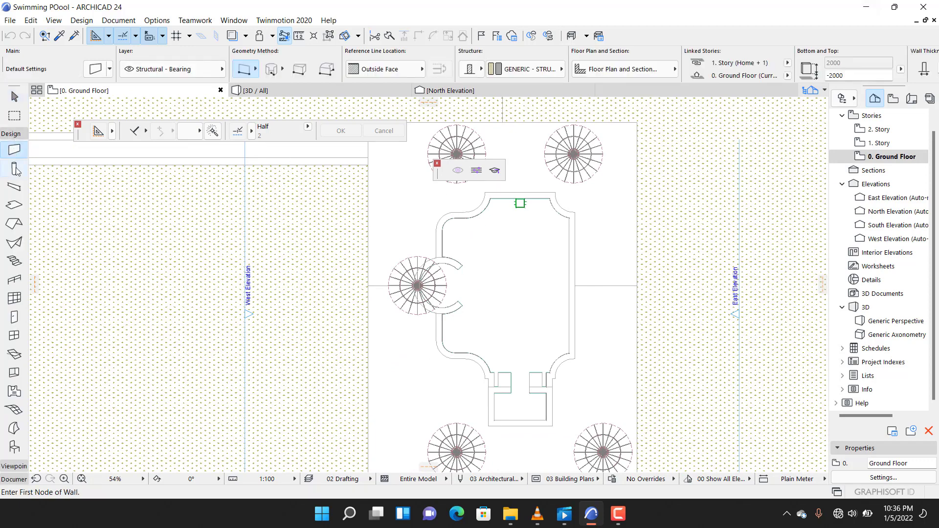
{"action": "scroll", "coordinate": [463, 273], "scroll_direction": "down", "scroll_amount": 2}
{"action": "scroll", "coordinate": [426, 249], "scroll_direction": "up", "scroll_amount": 5}
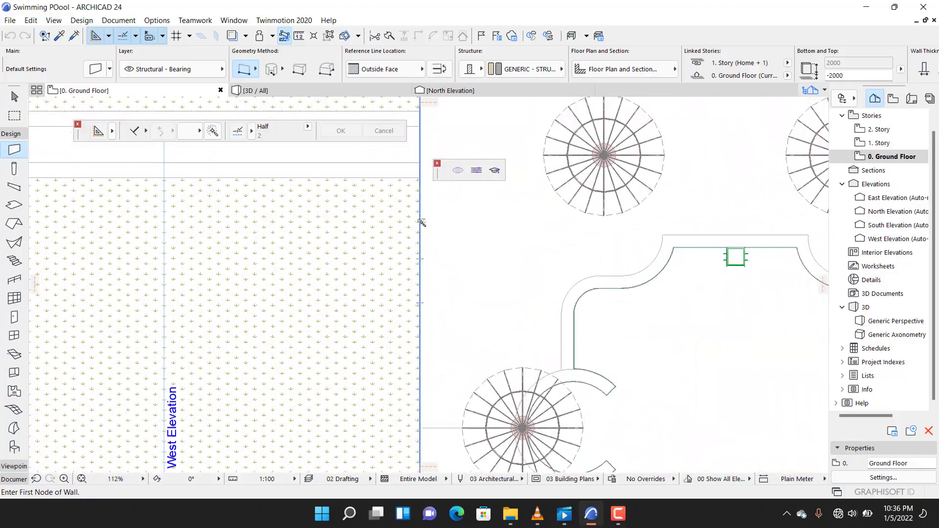
{"action": "scroll", "coordinate": [422, 223], "scroll_direction": "down", "scroll_amount": 4}
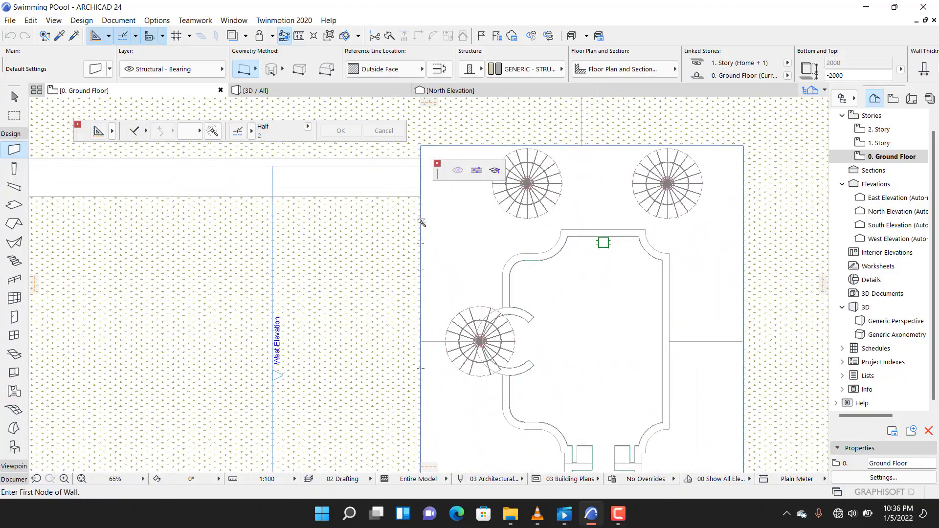
{"action": "scroll", "coordinate": [422, 223], "scroll_direction": "down", "scroll_amount": 3}
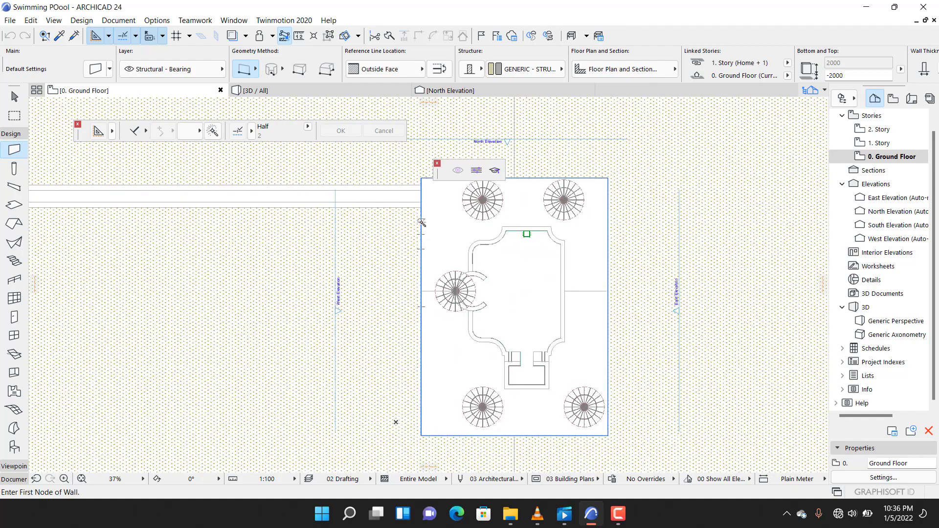
{"action": "scroll", "coordinate": [419, 196], "scroll_direction": "up", "scroll_amount": 20}
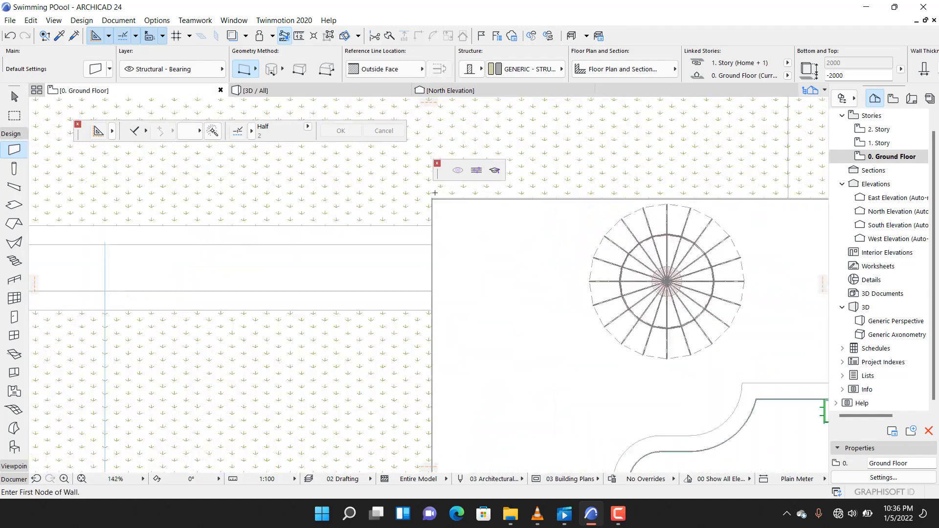
Select the grouped boundary walls, set their reference line to Inside Face, and return it to Outside Face.
{"action": "key", "text": "Escape"}
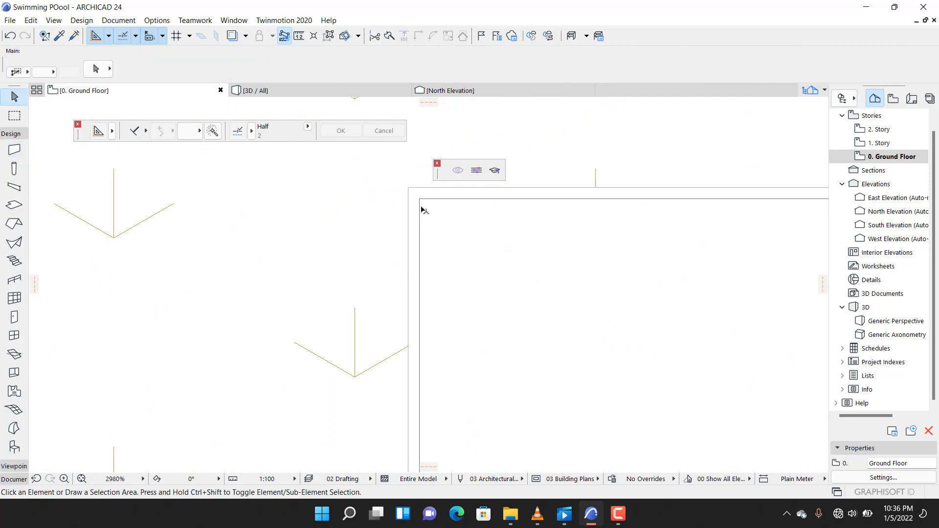
{"action": "left_click", "coordinate": [419, 216]}
{"action": "scroll", "coordinate": [391, 182], "scroll_direction": "down", "scroll_amount": 6}
{"action": "scroll", "coordinate": [409, 223], "scroll_direction": "down", "scroll_amount": 3}
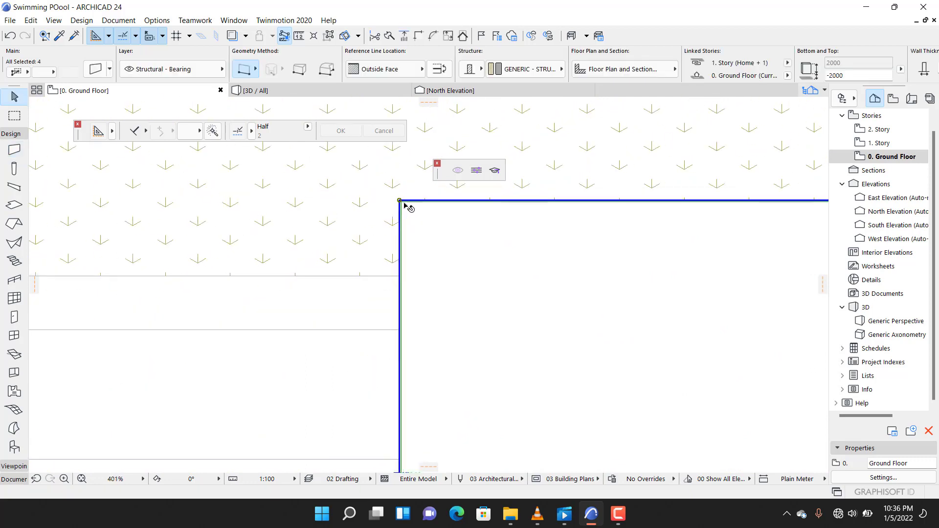
{"action": "left_click", "coordinate": [379, 70]}
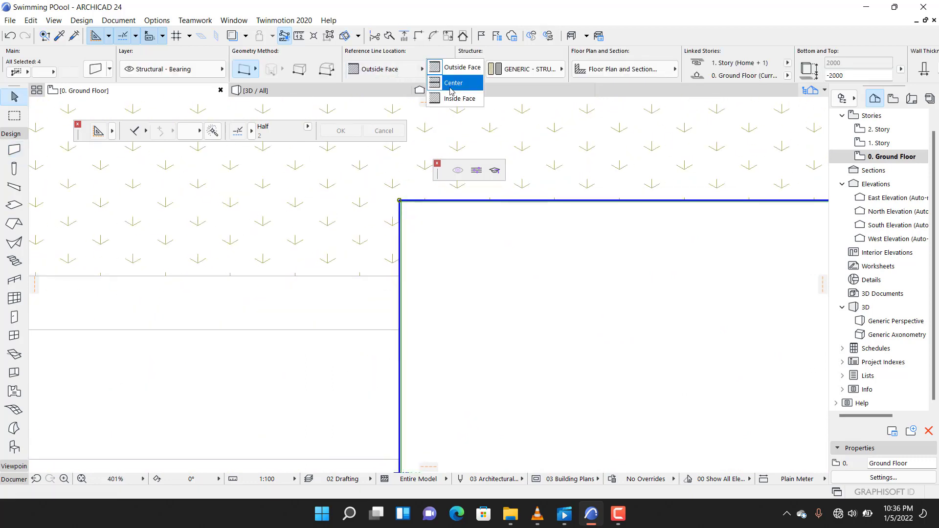
{"action": "left_click", "coordinate": [457, 98]}
{"action": "left_click", "coordinate": [387, 72]}
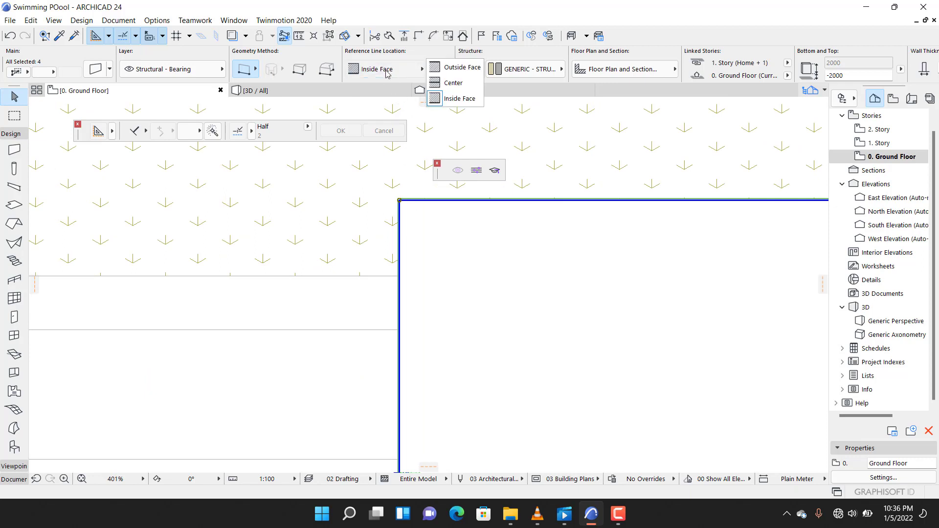
{"action": "left_click", "coordinate": [461, 67]}
Suspend grouping and select only the west boundary wall where the walkway meets the pool area.
{"action": "scroll", "coordinate": [420, 196], "scroll_direction": "up", "scroll_amount": 3}
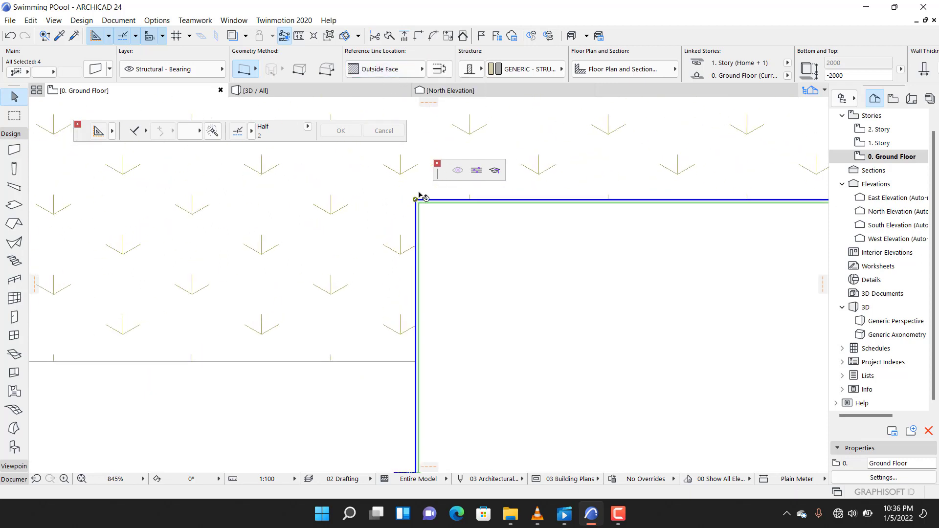
{"action": "scroll", "coordinate": [419, 195], "scroll_direction": "down", "scroll_amount": 3}
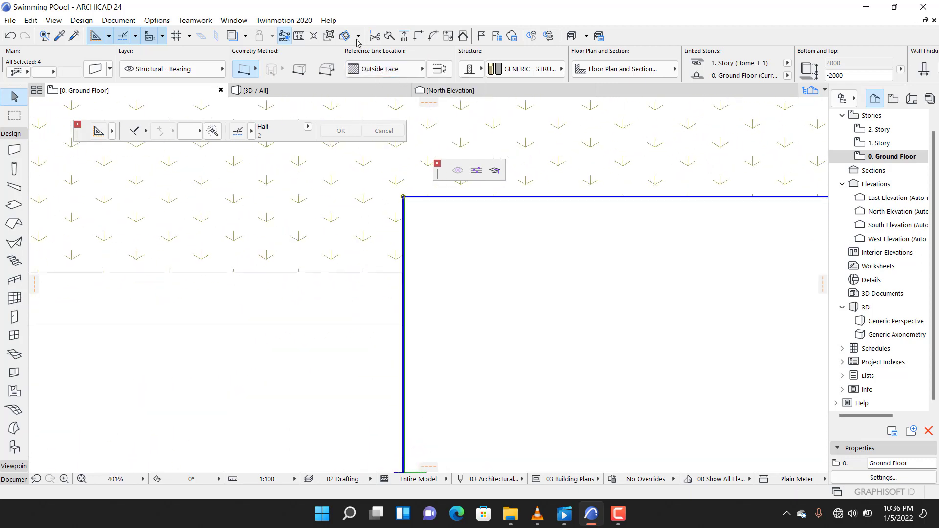
{"action": "left_click", "coordinate": [445, 247]}
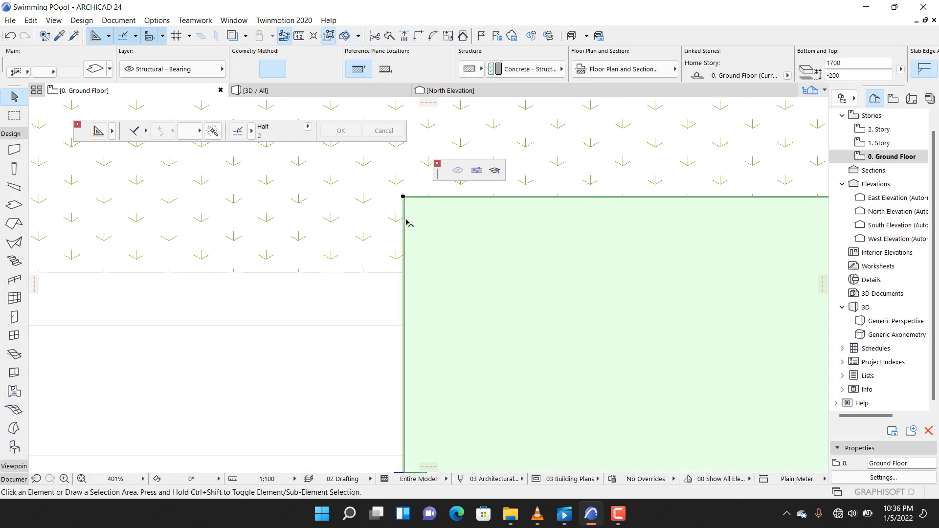
{"action": "scroll", "coordinate": [406, 224], "scroll_direction": "up", "scroll_amount": 3}
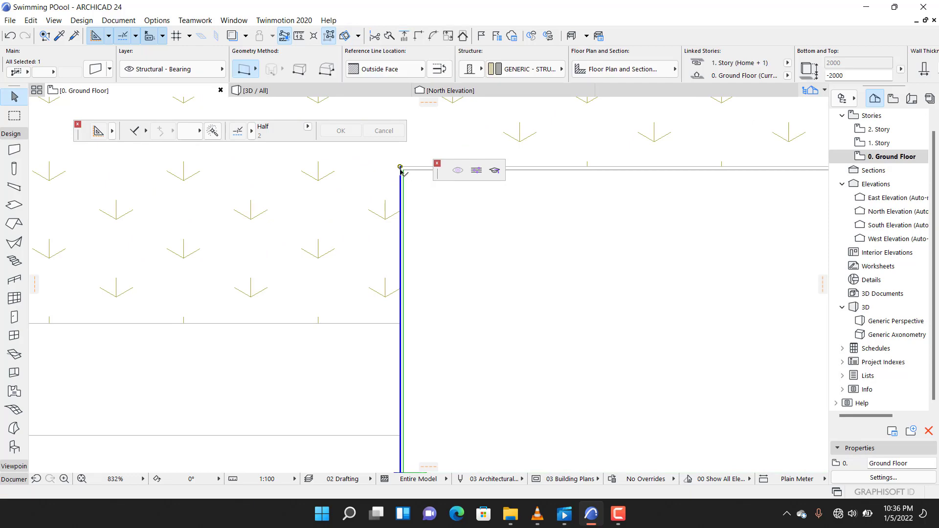
Try to shorten the west boundary wall by stretching its north end down to the walkway's south side.
{"action": "left_click", "coordinate": [400, 167]}
{"action": "scroll", "coordinate": [407, 216], "scroll_direction": "down", "scroll_amount": 4}
{"action": "scroll", "coordinate": [409, 211], "scroll_direction": "down", "scroll_amount": 2}
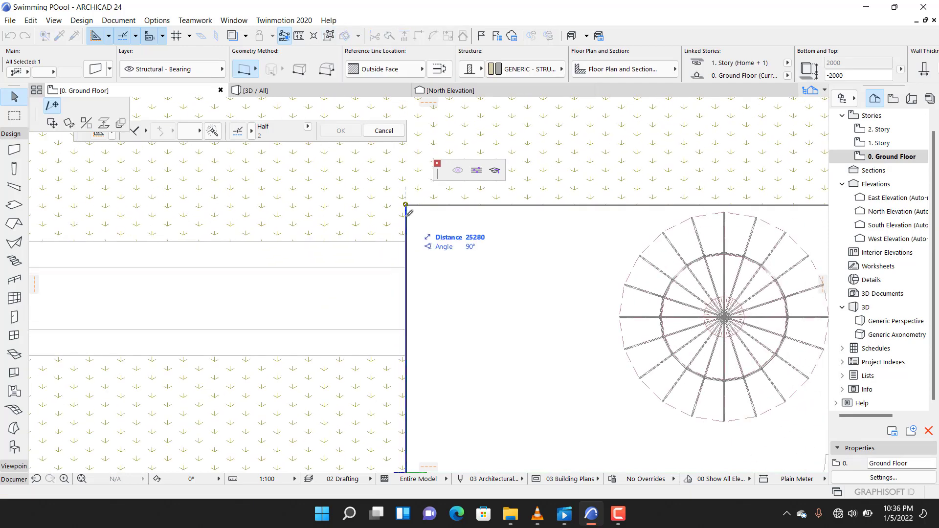
{"action": "scroll", "coordinate": [404, 268], "scroll_direction": "up", "scroll_amount": 3}
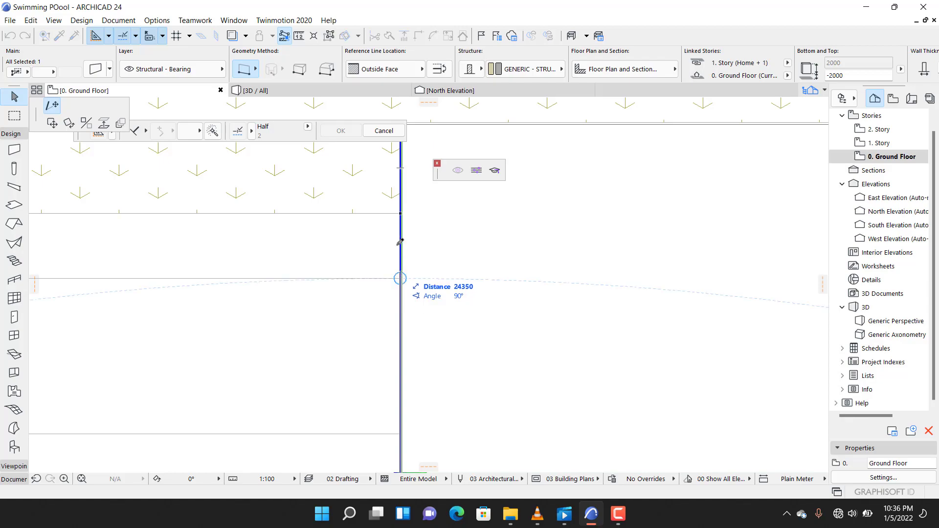
{"action": "scroll", "coordinate": [400, 242], "scroll_direction": "down", "scroll_amount": 3}
{"action": "scroll", "coordinate": [398, 259], "scroll_direction": "up", "scroll_amount": 3}
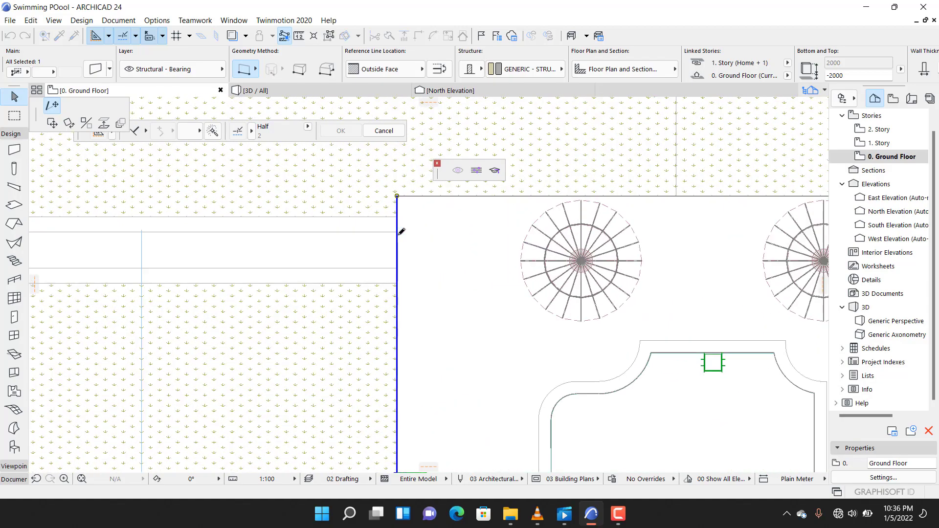
{"action": "left_click", "coordinate": [397, 284]}
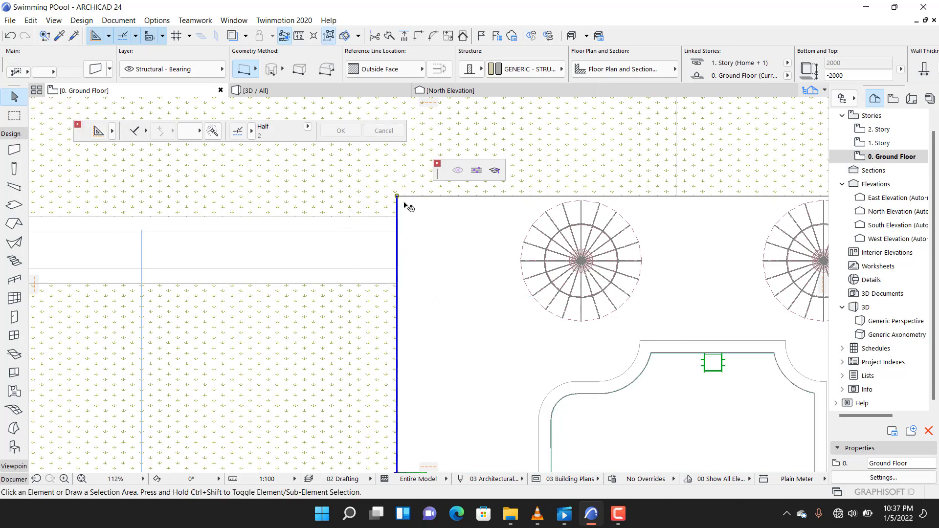
{"action": "key", "text": "Escape"}
Drag a copy of the west boundary wall onto the same position, using its north corner as reference point.
{"action": "scroll", "coordinate": [399, 199], "scroll_direction": "up", "scroll_amount": 5}
{"action": "left_click", "coordinate": [394, 208]}
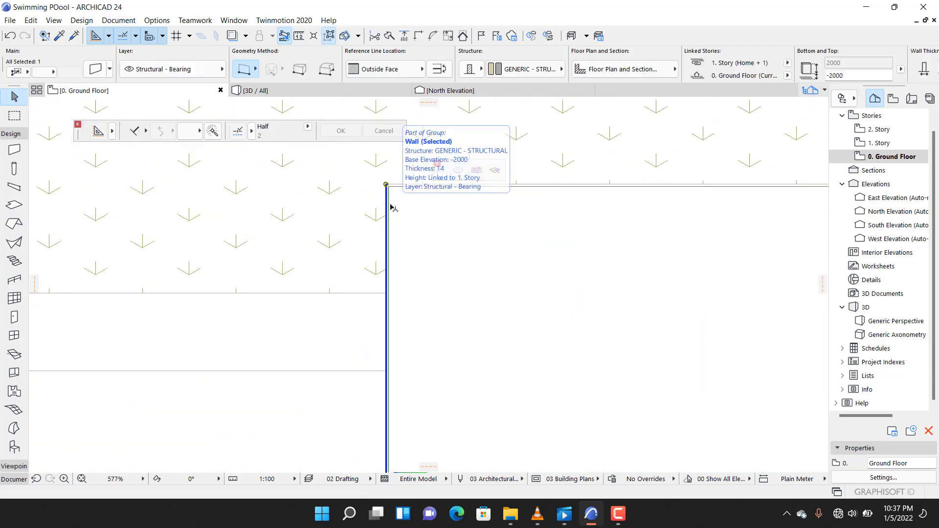
{"action": "right_click", "coordinate": [390, 194]}
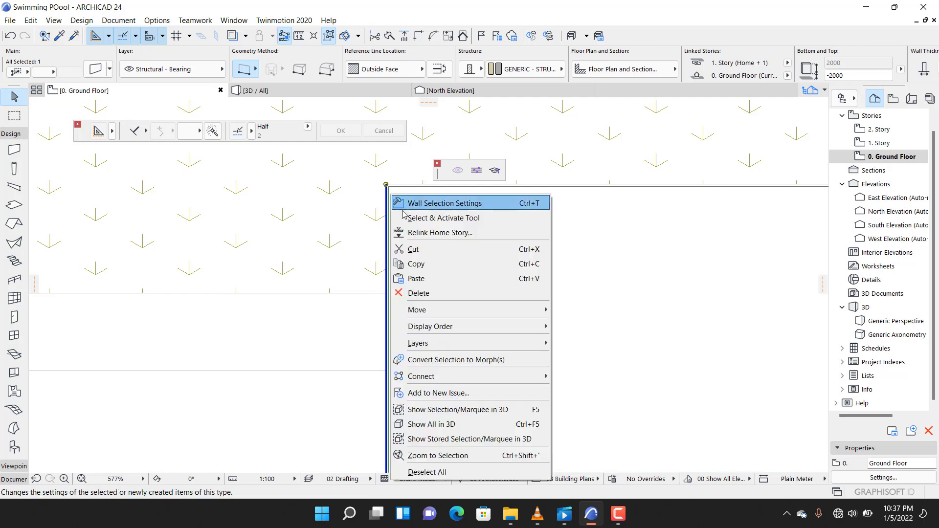
{"action": "mouse_move", "coordinate": [469, 314]}
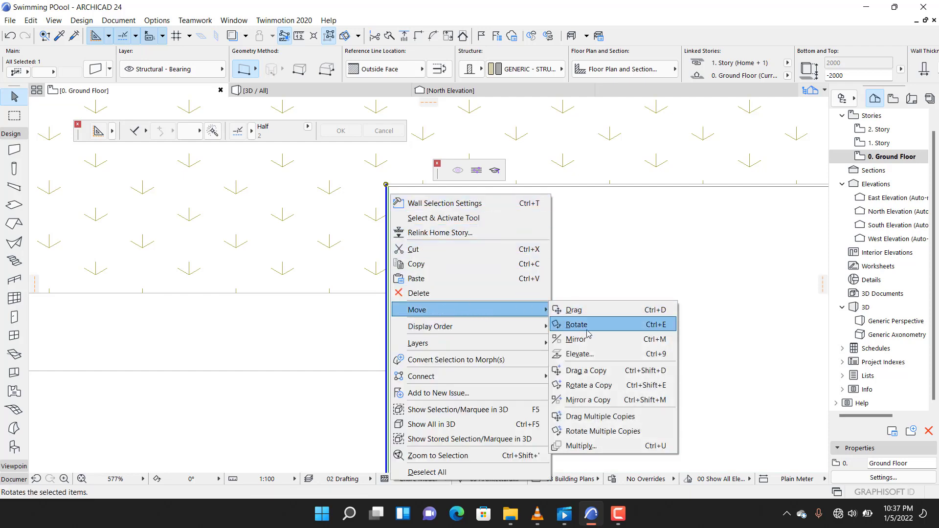
{"action": "left_click", "coordinate": [585, 375]}
{"action": "left_click", "coordinate": [386, 184]}
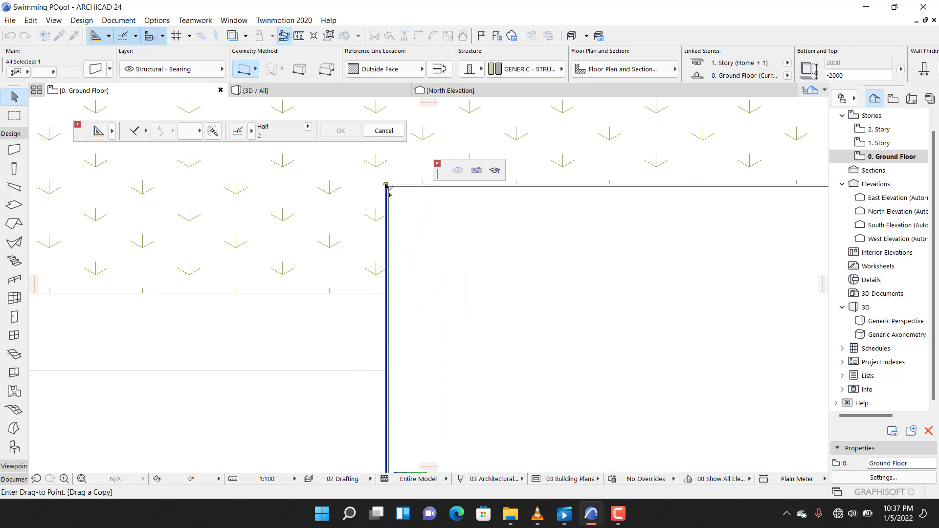
{"action": "scroll", "coordinate": [386, 185], "scroll_direction": "up", "scroll_amount": 5}
{"action": "left_click", "coordinate": [401, 178]}
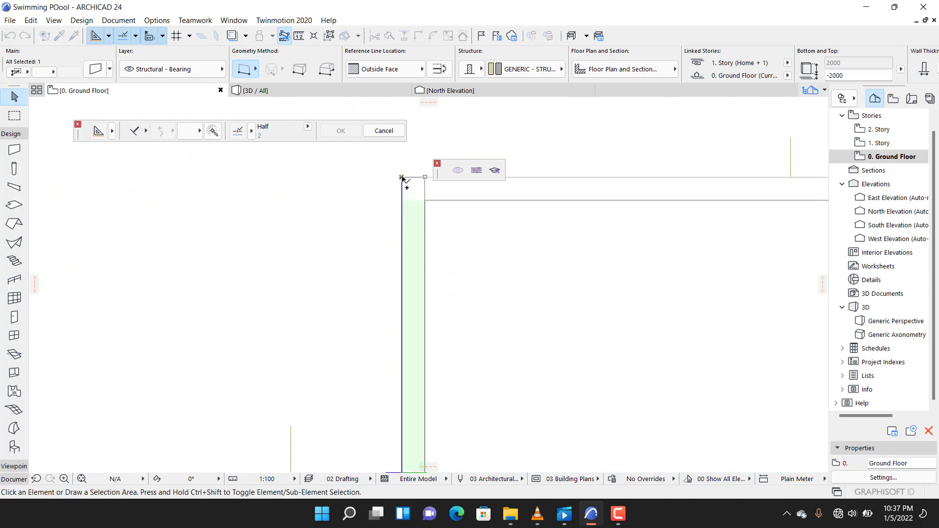
Stretch the north end of one of the overlapping west walls down to the walkway's southern inner line.
{"action": "left_click", "coordinate": [401, 178]}
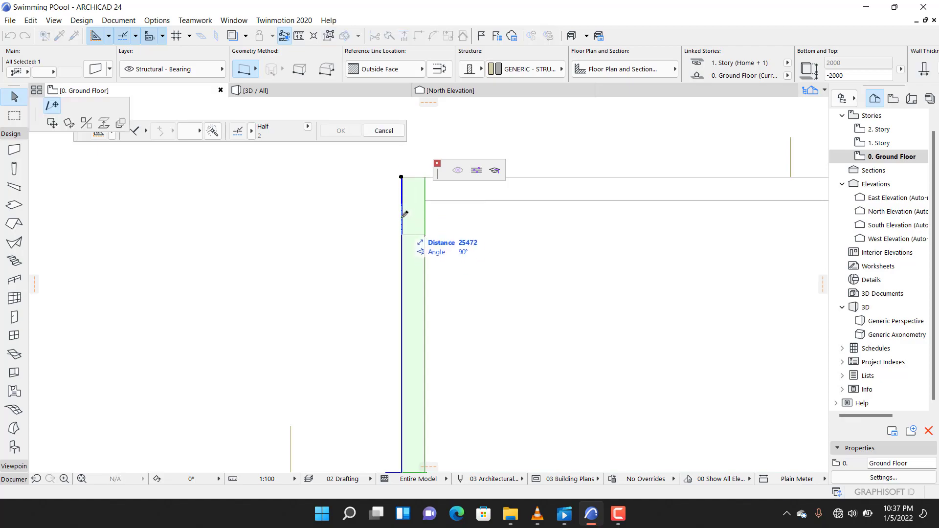
{"action": "scroll", "coordinate": [405, 194], "scroll_direction": "down", "scroll_amount": 5}
{"action": "scroll", "coordinate": [411, 247], "scroll_direction": "down", "scroll_amount": 3}
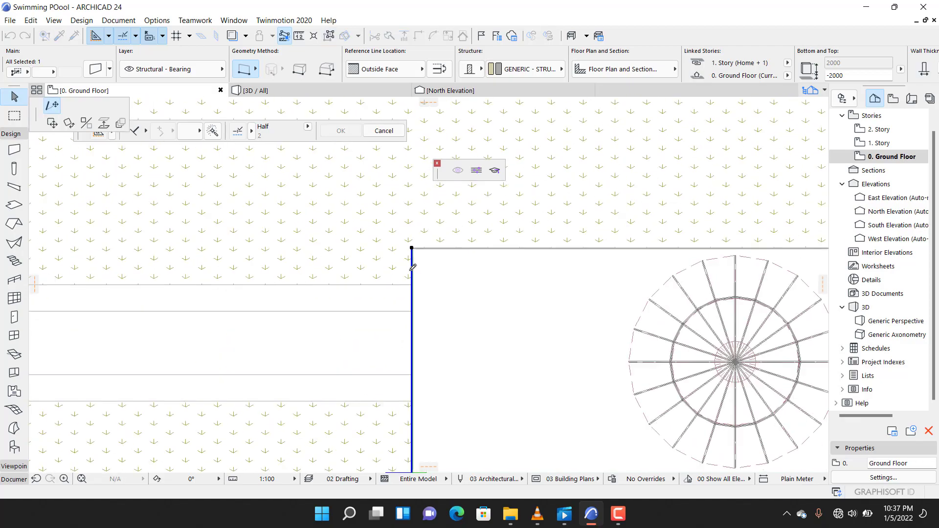
{"action": "scroll", "coordinate": [415, 301], "scroll_direction": "up", "scroll_amount": 3}
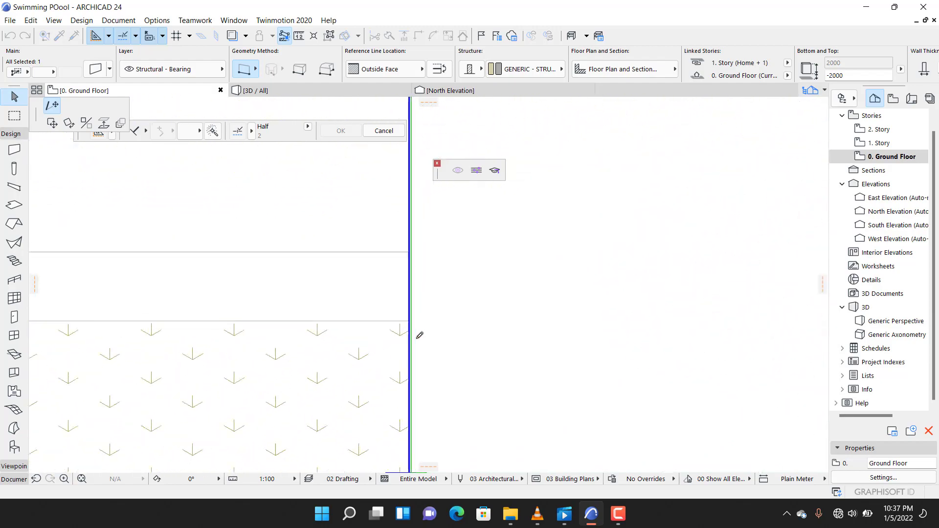
{"action": "left_click", "coordinate": [410, 238]}
Select the other, full-length west wall and stretch its south end up to the north side of the walkway.
{"action": "scroll", "coordinate": [414, 211], "scroll_direction": "down", "scroll_amount": 3}
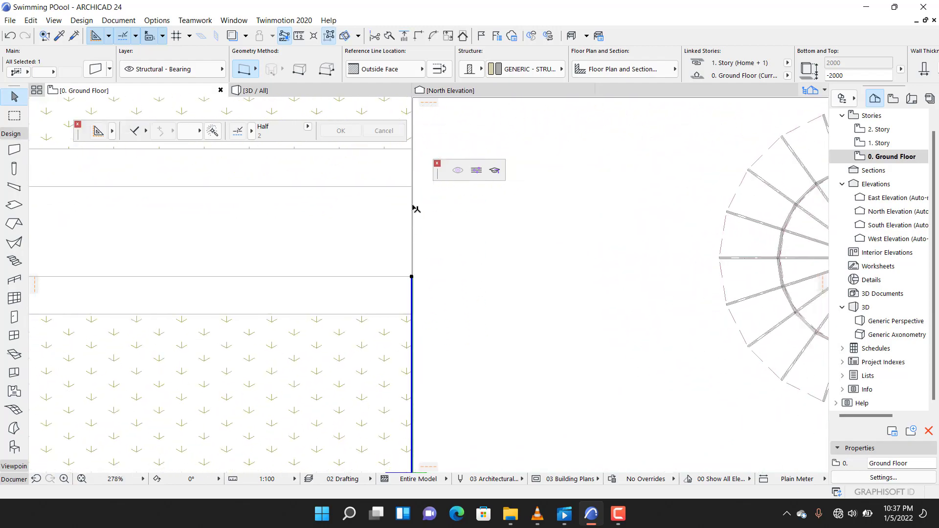
{"action": "scroll", "coordinate": [416, 193], "scroll_direction": "down", "scroll_amount": 3}
{"action": "scroll", "coordinate": [415, 244], "scroll_direction": "up", "scroll_amount": 2}
{"action": "scroll", "coordinate": [412, 210], "scroll_direction": "down", "scroll_amount": 6}
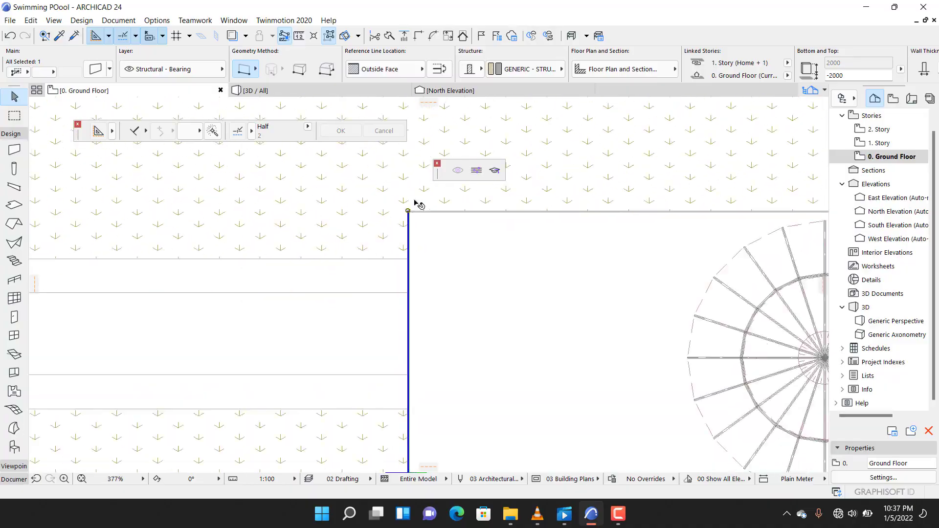
{"action": "scroll", "coordinate": [415, 227], "scroll_direction": "up", "scroll_amount": 10}
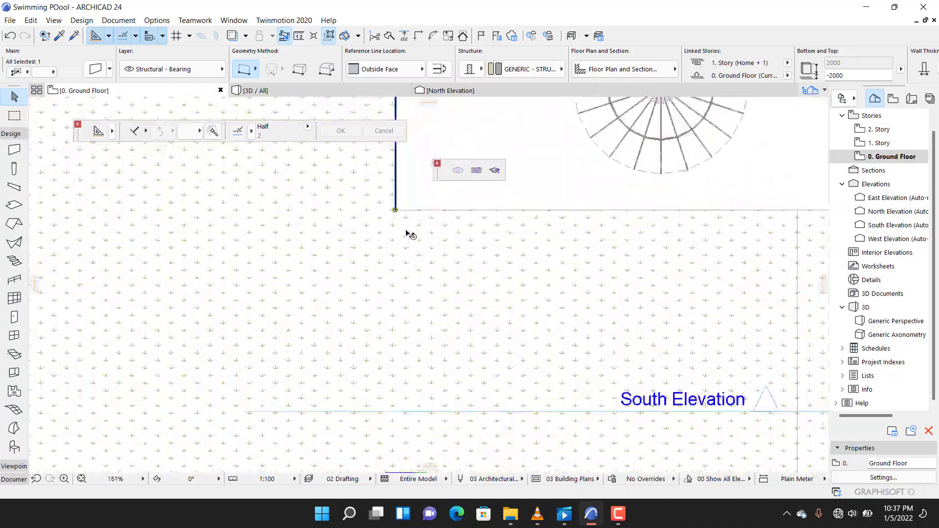
{"action": "scroll", "coordinate": [401, 229], "scroll_direction": "up", "scroll_amount": 6}
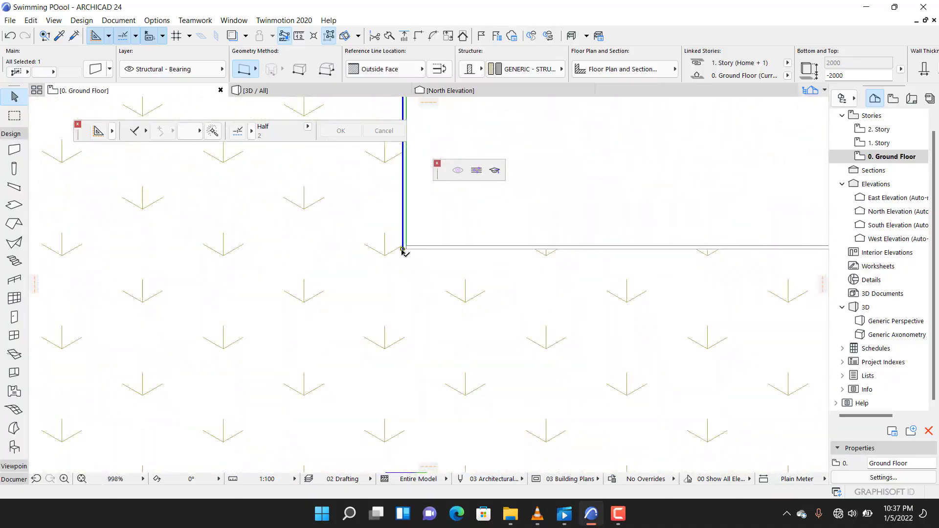
{"action": "left_click", "coordinate": [403, 250]}
{"action": "scroll", "coordinate": [385, 360], "scroll_direction": "down", "scroll_amount": 11}
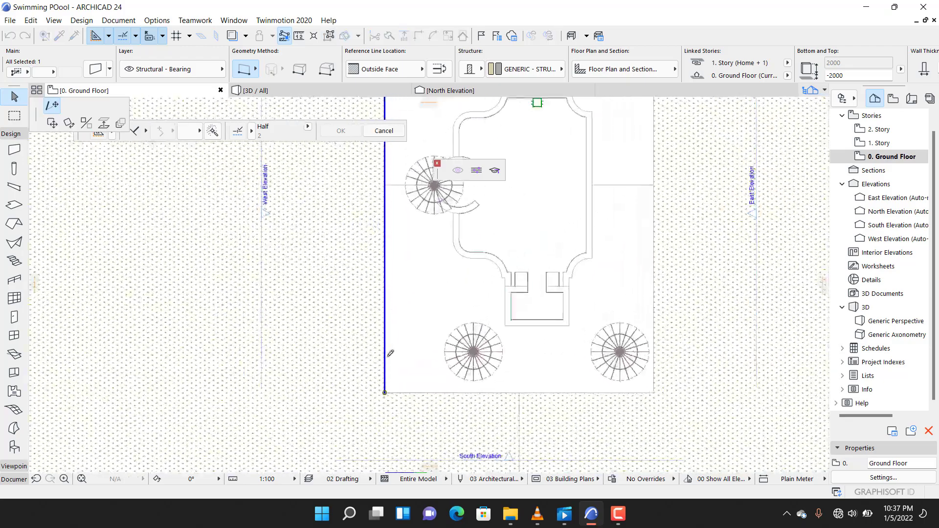
{"action": "scroll", "coordinate": [389, 293], "scroll_direction": "down", "scroll_amount": 4}
{"action": "scroll", "coordinate": [388, 304], "scroll_direction": "up", "scroll_amount": 8}
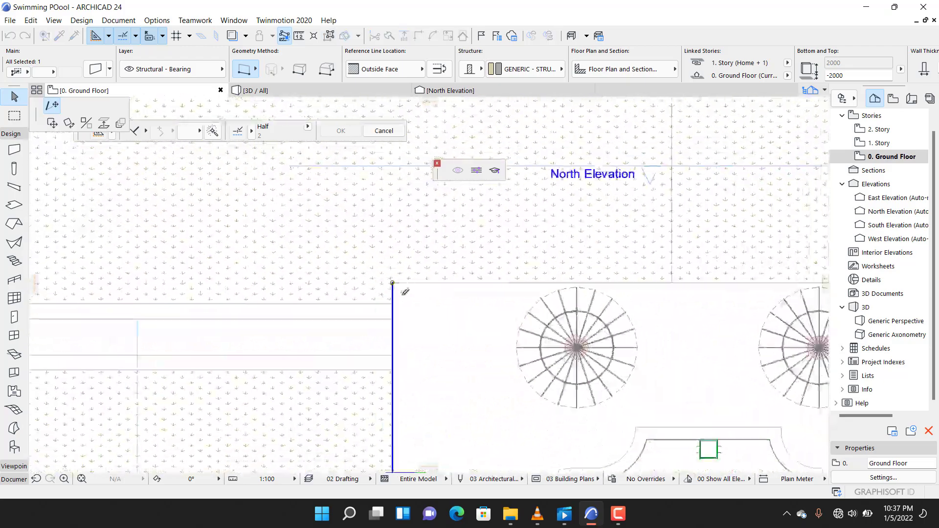
{"action": "scroll", "coordinate": [398, 298], "scroll_direction": "up", "scroll_amount": 5}
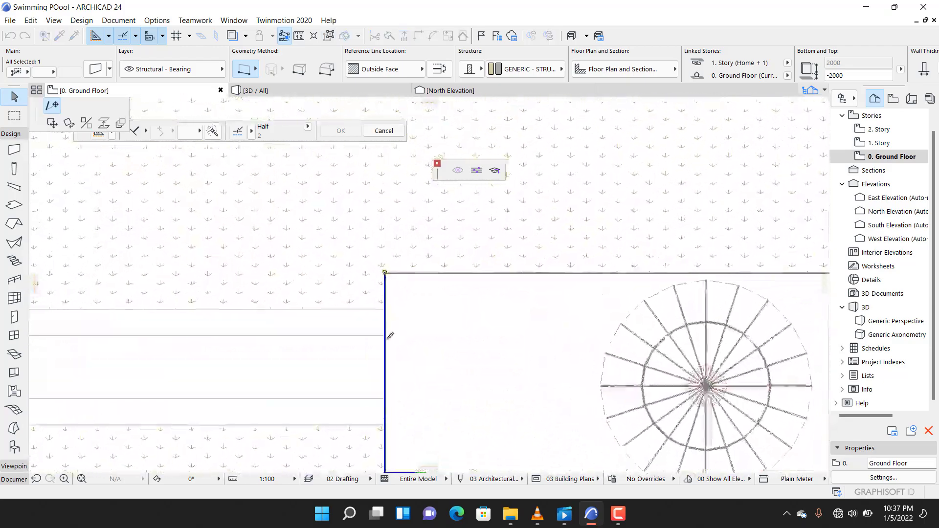
{"action": "left_click", "coordinate": [383, 313]}
{"action": "scroll", "coordinate": [440, 259], "scroll_direction": "down", "scroll_amount": 4}
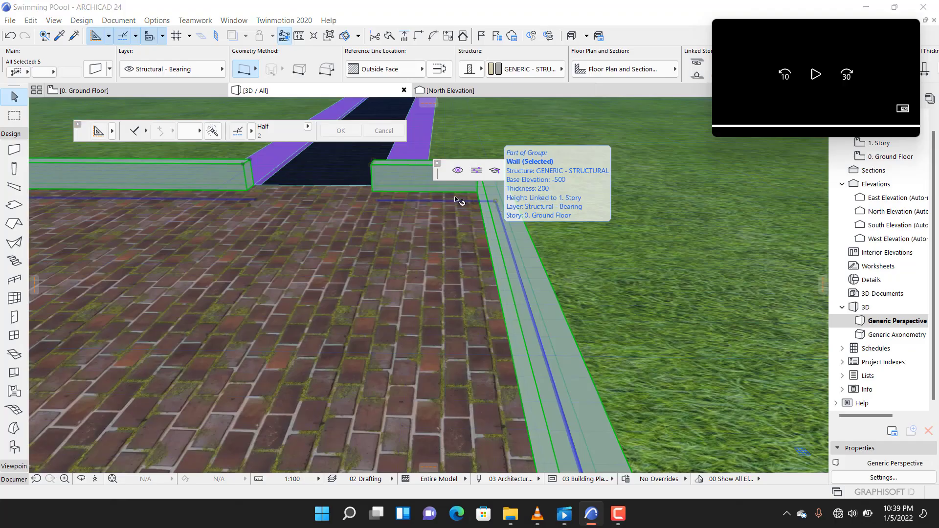
Override all surfaces of the five selected boundary walls with Paint - Glossy White, linking the three faces.
{"action": "key", "text": "ctrl+t"}
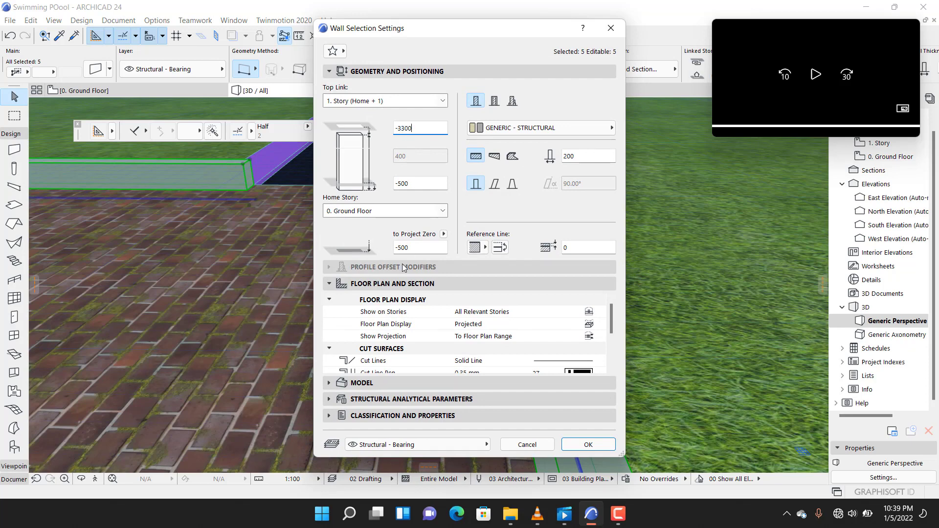
{"action": "left_click", "coordinate": [391, 383]}
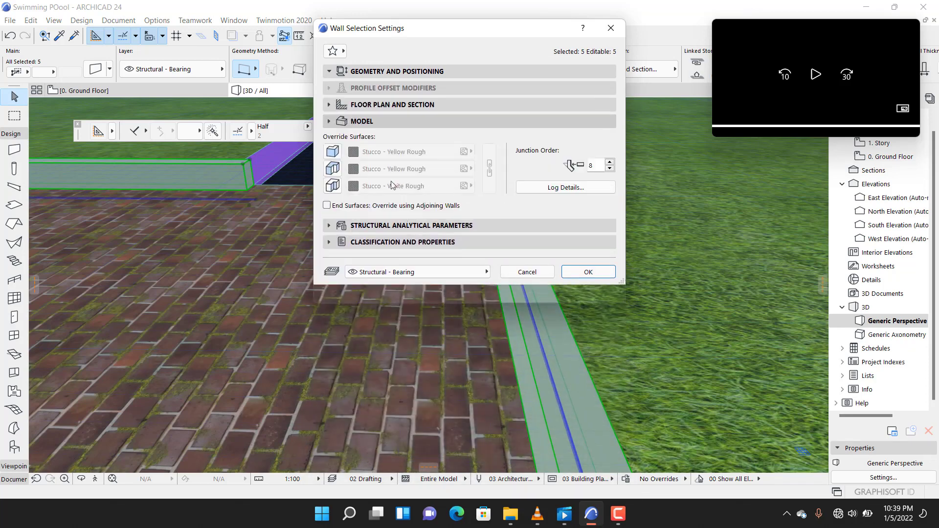
{"action": "left_click", "coordinate": [333, 168]}
{"action": "left_click", "coordinate": [333, 185]}
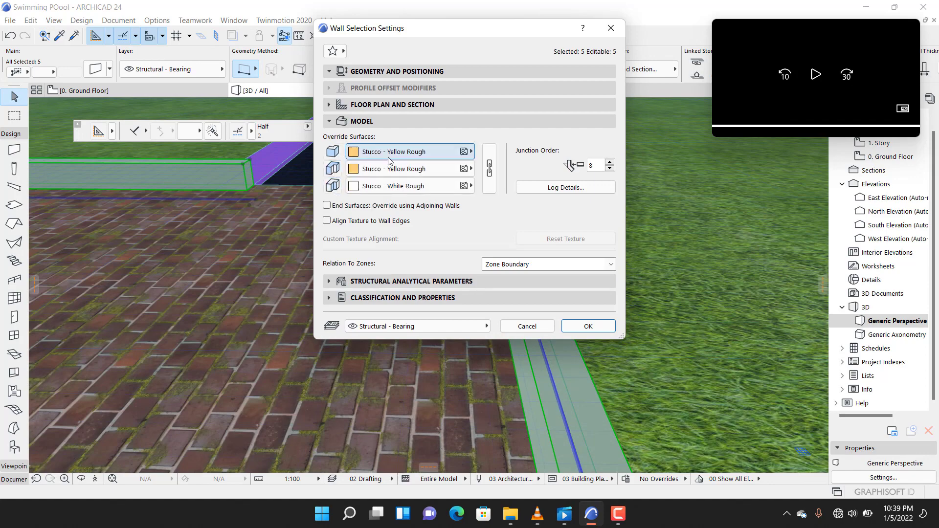
{"action": "left_click", "coordinate": [405, 151]}
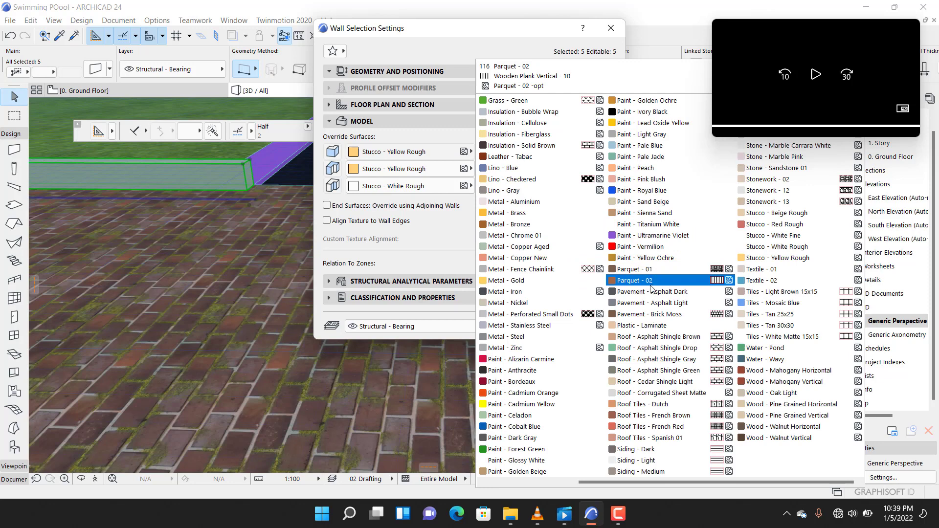
{"action": "left_click", "coordinate": [511, 460]}
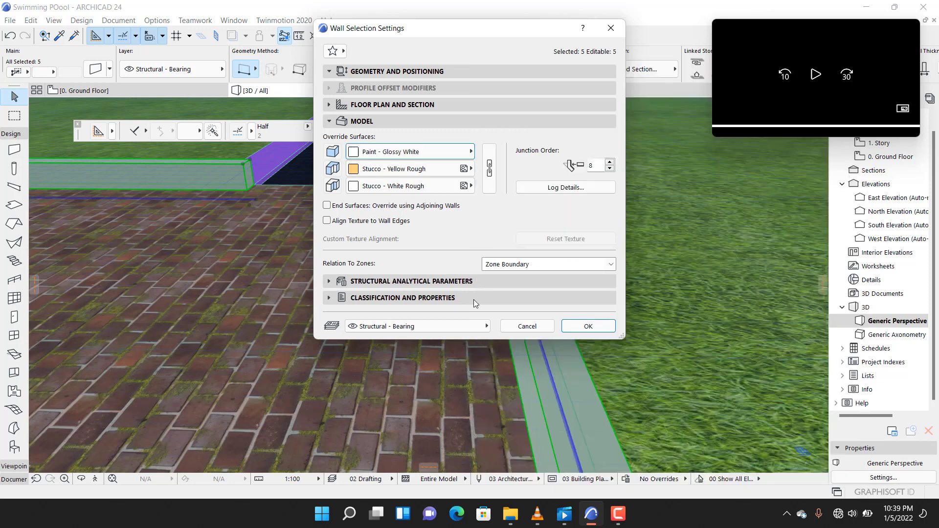
{"action": "left_click", "coordinate": [490, 168]}
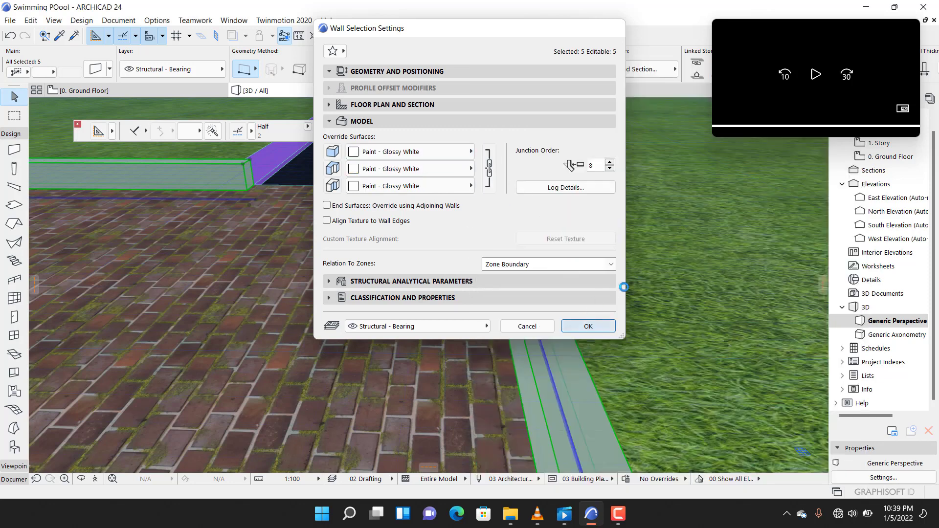
{"action": "left_click", "coordinate": [588, 326]}
Switch to Twinmotion by synchronizing the pool model through Direct Link and confirm the target project.
{"action": "middle_click_drag", "start_coordinate": [440, 161], "coordinate": [484, 290], "text": "shift"}
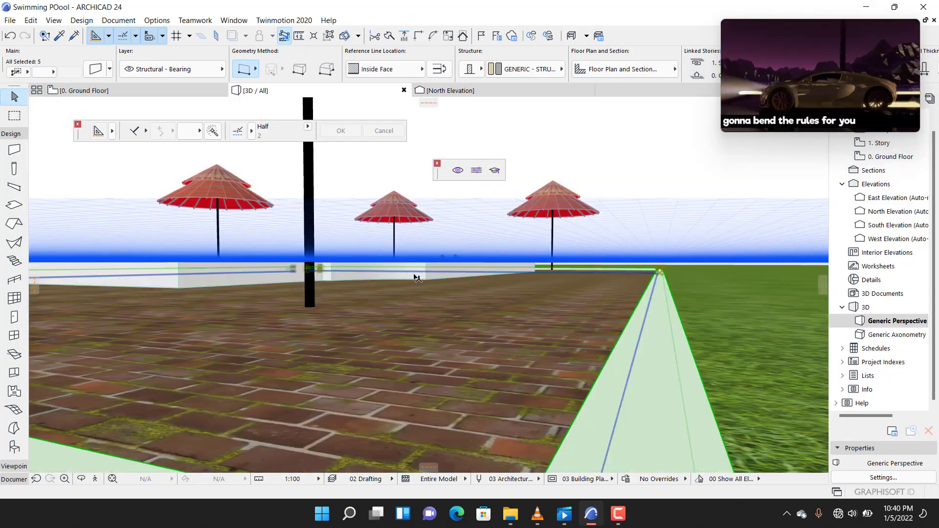
{"action": "scroll", "coordinate": [440, 308], "scroll_direction": "down", "scroll_amount": 5}
{"action": "scroll", "coordinate": [377, 259], "scroll_direction": "up", "scroll_amount": 10}
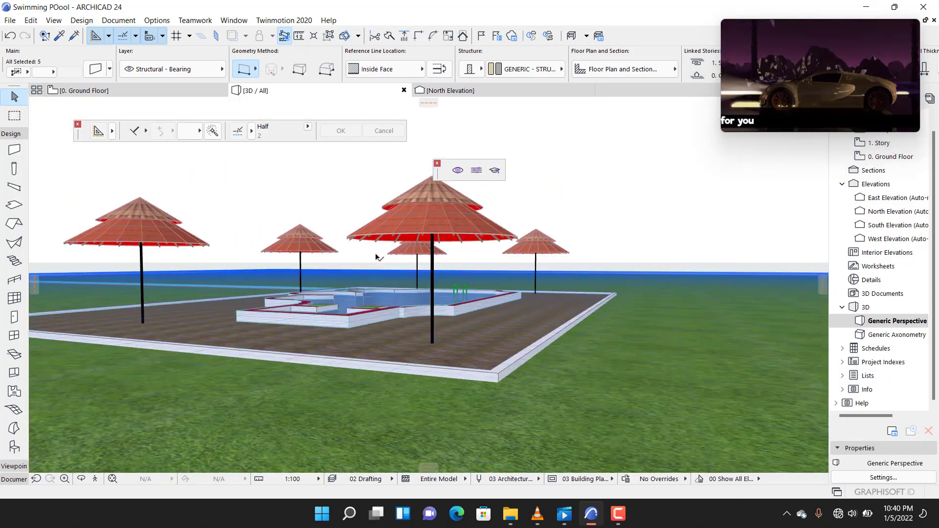
{"action": "middle_click_drag", "start_coordinate": [374, 265], "coordinate": [327, 343], "text": "shift"}
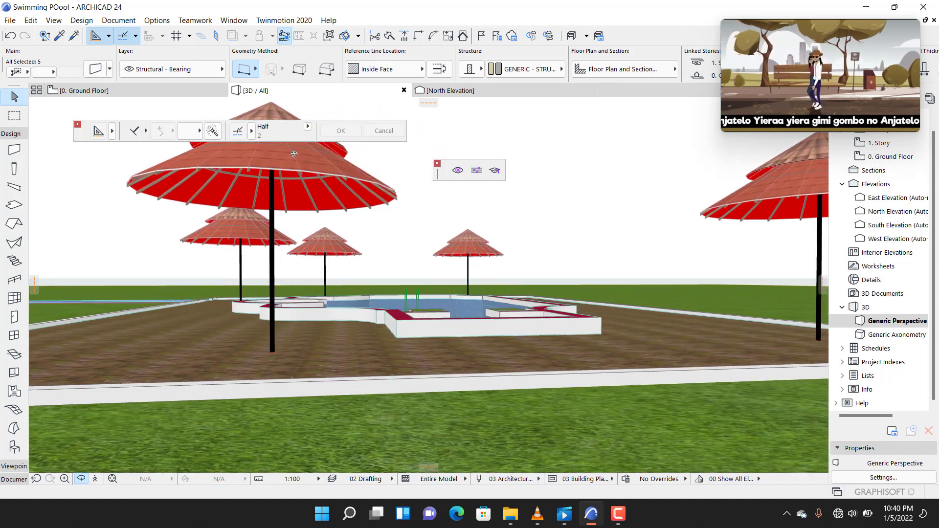
{"action": "left_click", "coordinate": [292, 21]}
{"action": "left_click", "coordinate": [297, 39]}
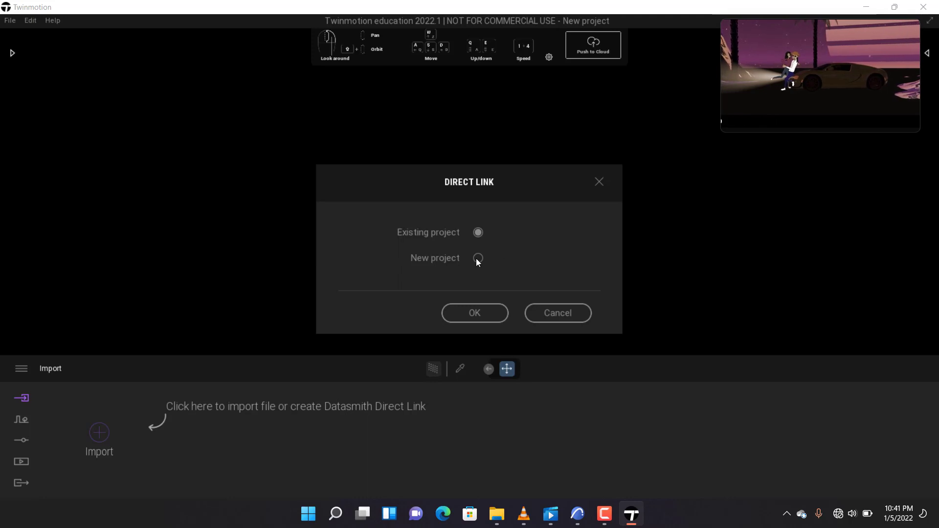
{"action": "left_click", "coordinate": [486, 312]}
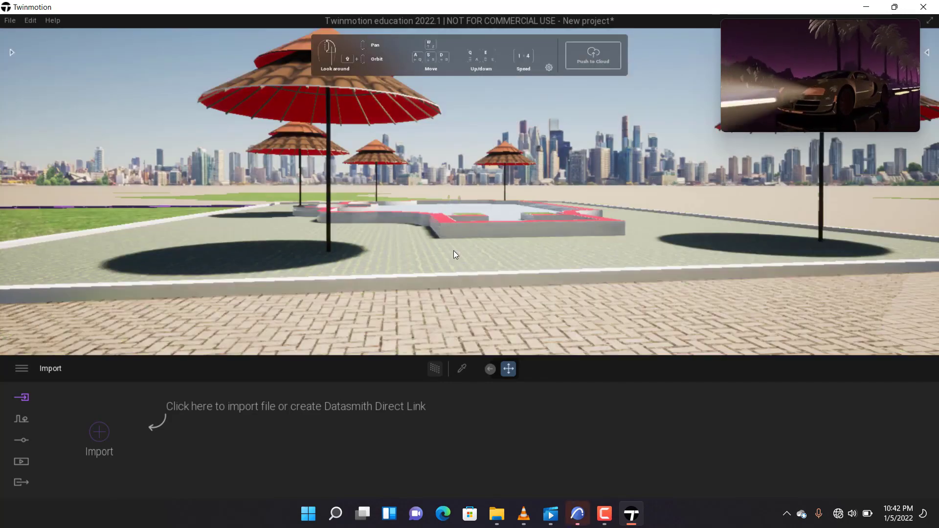
Lower the pale base ground so it lies beneath the grass terrain around the pool.
{"action": "scroll", "coordinate": [452, 274], "scroll_direction": "down", "scroll_amount": 10}
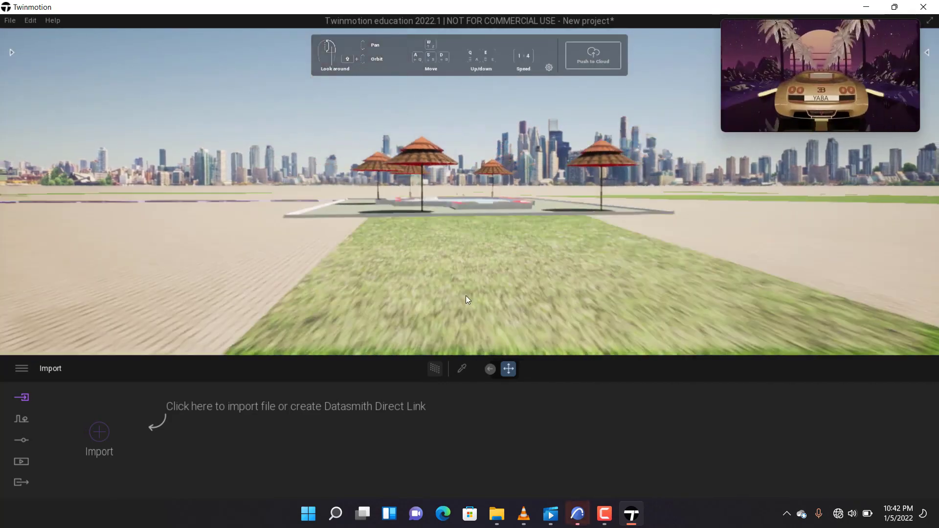
{"action": "scroll", "coordinate": [484, 249], "scroll_direction": "down", "scroll_amount": 8}
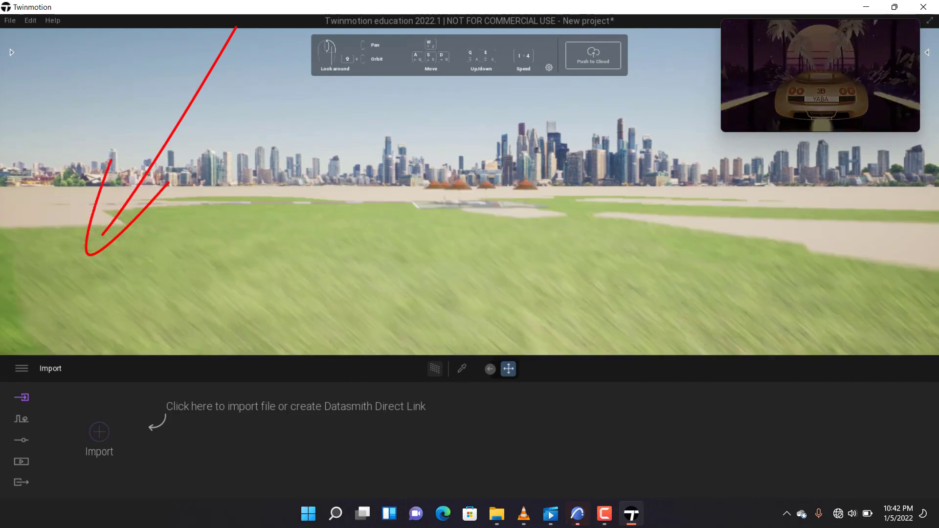
{"action": "middle_click_drag", "start_coordinate": [184, 189], "coordinate": [220, 230]}
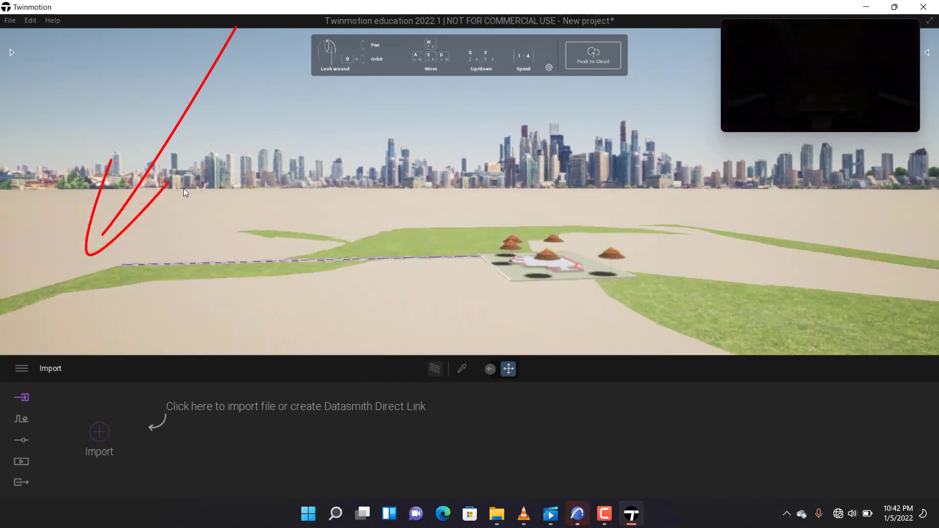
{"action": "left_click", "coordinate": [445, 257]}
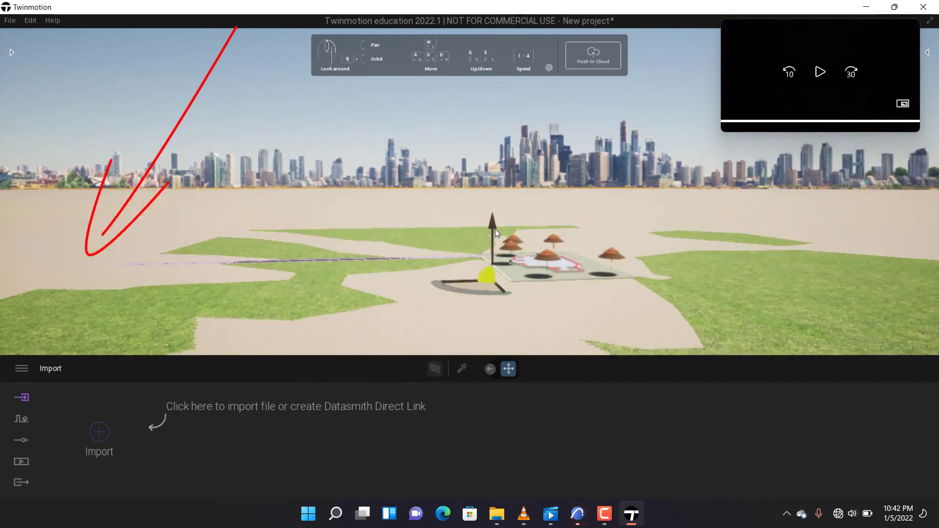
{"action": "left_click_drag", "start_coordinate": [493, 225], "coordinate": [489, 271]}
Show the asset library and start the Vegetation scatter tool with its grass and flowers assets.
{"action": "left_click", "coordinate": [13, 52]}
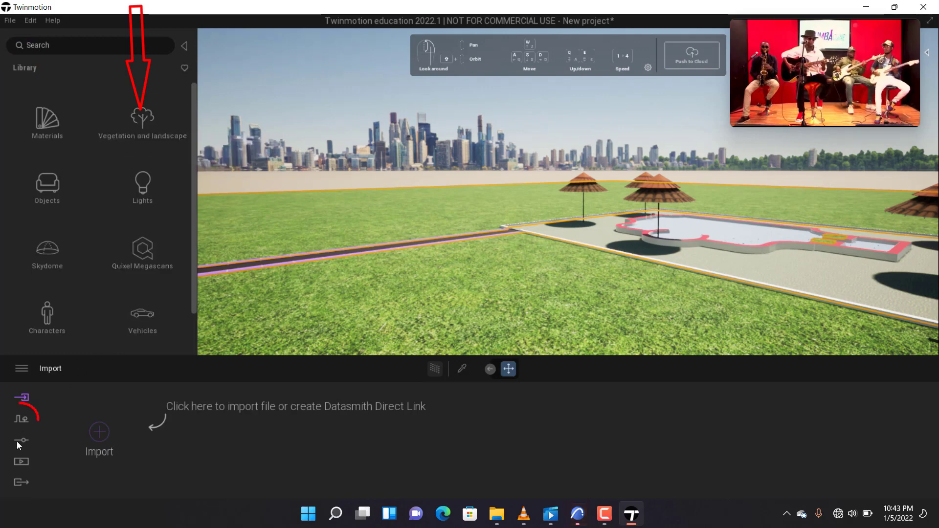
{"action": "left_click", "coordinate": [21, 420]}
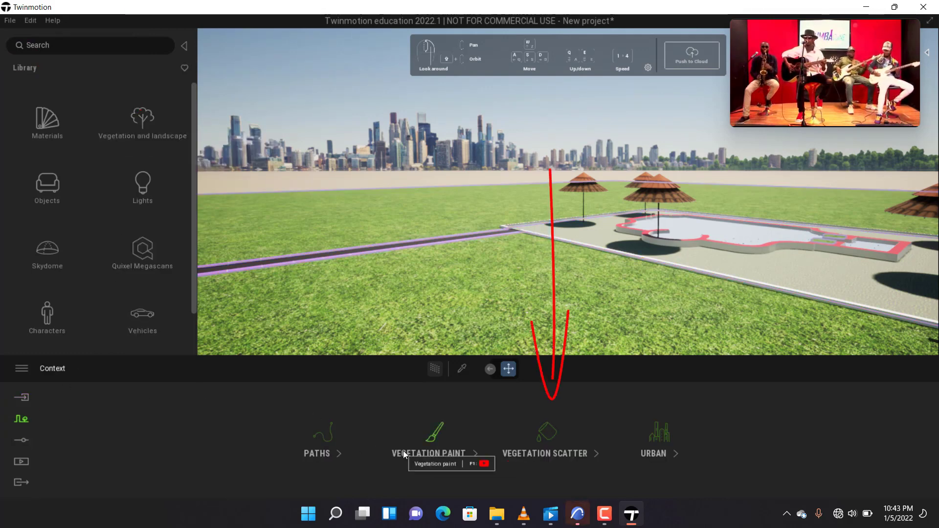
{"action": "left_click", "coordinate": [443, 429]}
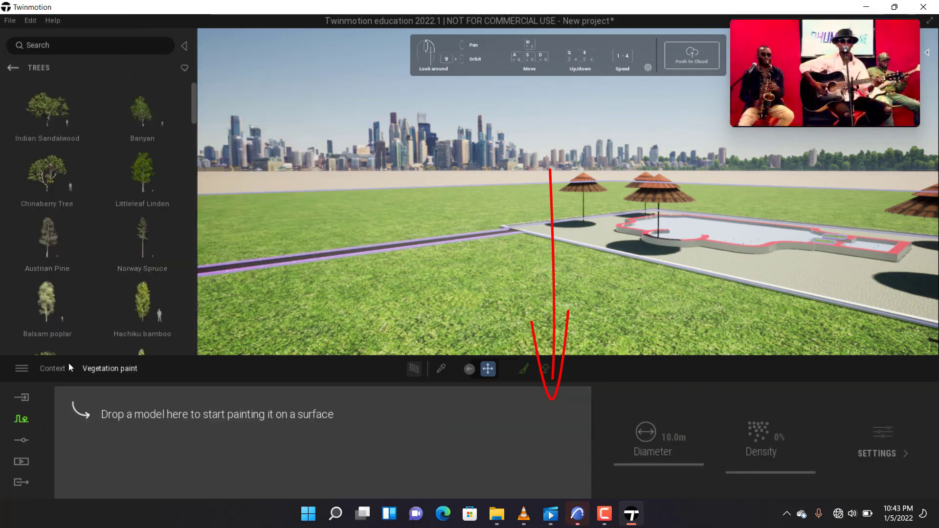
{"action": "left_click", "coordinate": [58, 369]}
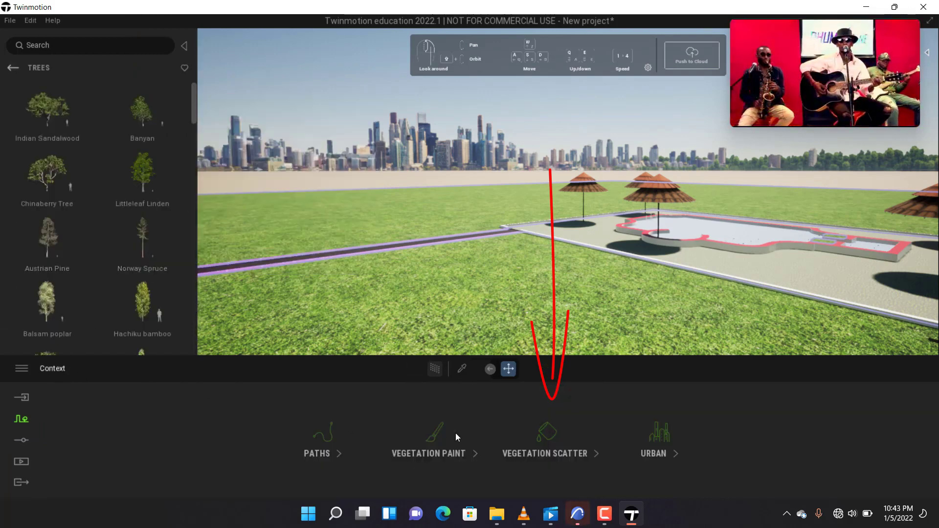
{"action": "left_click", "coordinate": [540, 434]}
{"action": "scroll", "coordinate": [505, 321], "scroll_direction": "up", "scroll_amount": 4}
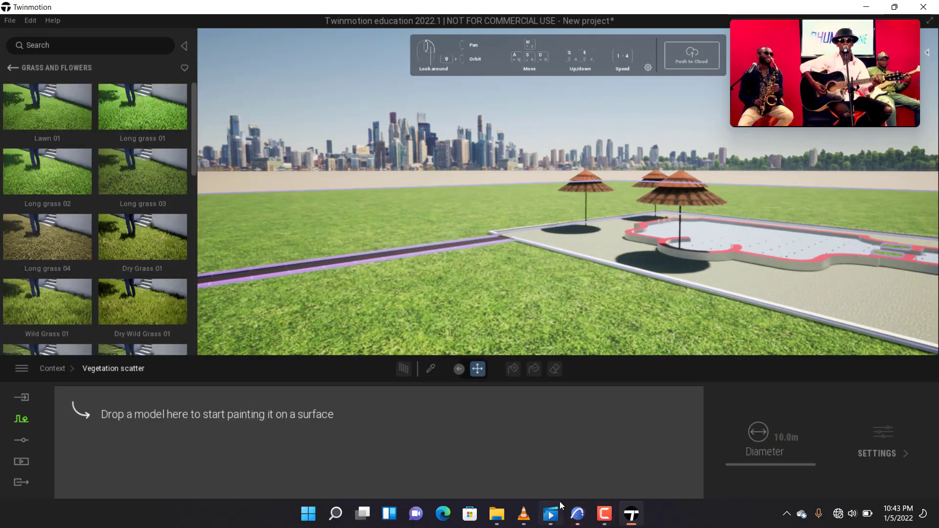
Switch to ARCHICAD, dismiss the Direct Link save reminder so it stops showing, and return to Twinmotion.
{"action": "left_click", "coordinate": [577, 513]}
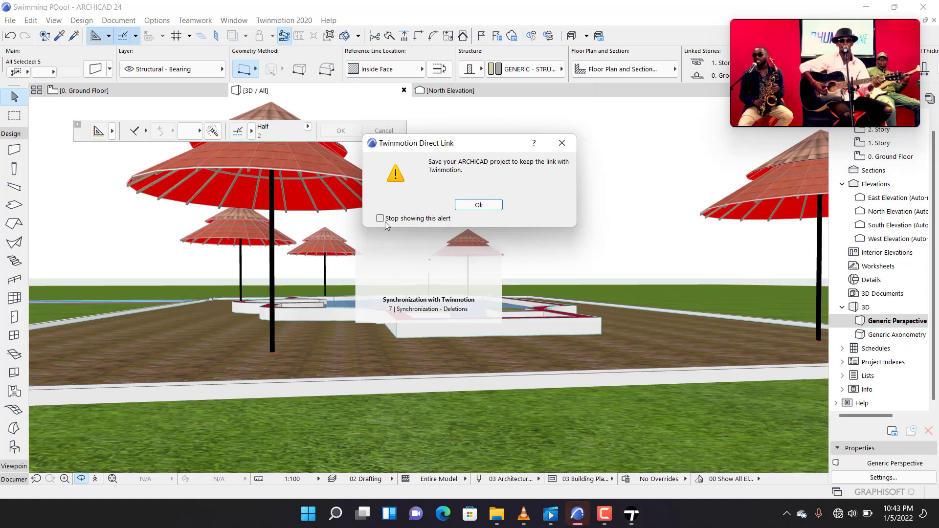
{"action": "left_click", "coordinate": [481, 206]}
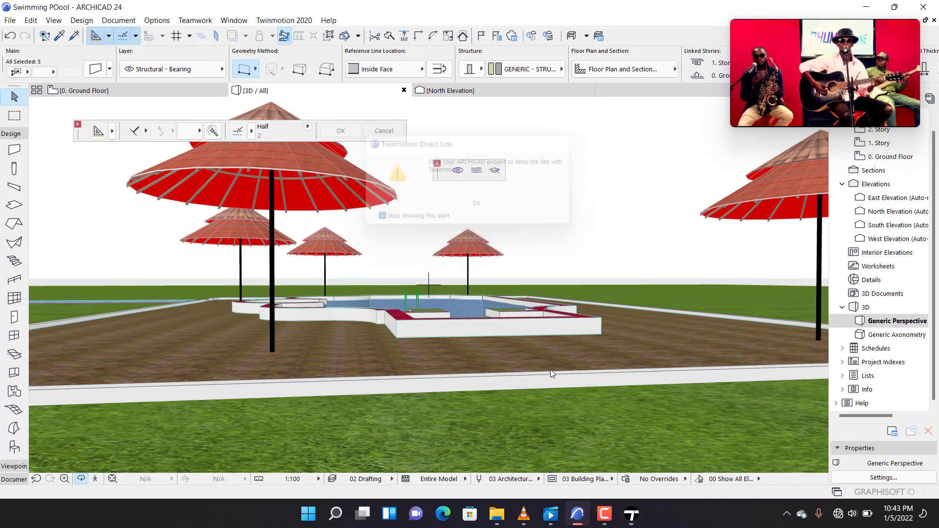
{"action": "left_click", "coordinate": [580, 522]}
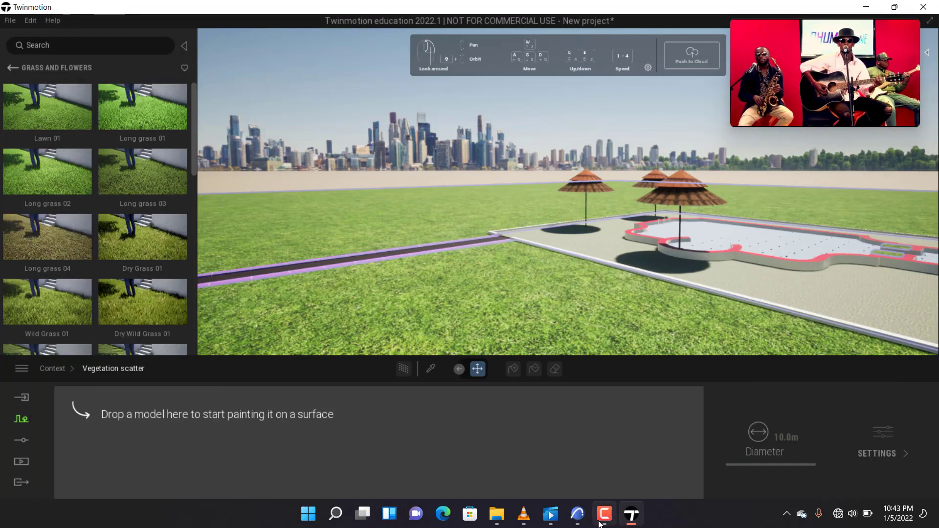
{"action": "left_click", "coordinate": [629, 517]}
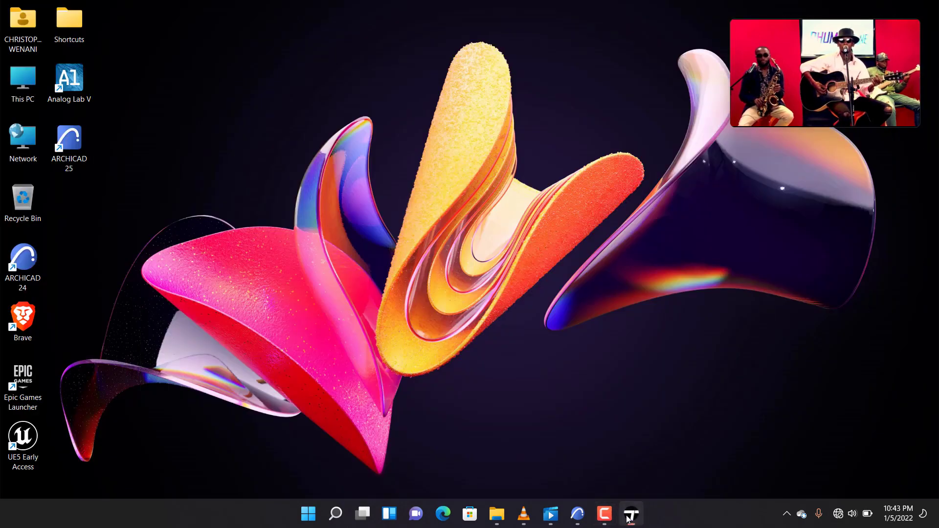
{"action": "left_click", "coordinate": [629, 517]}
Add Long grass 01 to the scatter set and scatter it over the grass terrain around the pool area.
{"action": "mouse_move", "coordinate": [88, 174]}
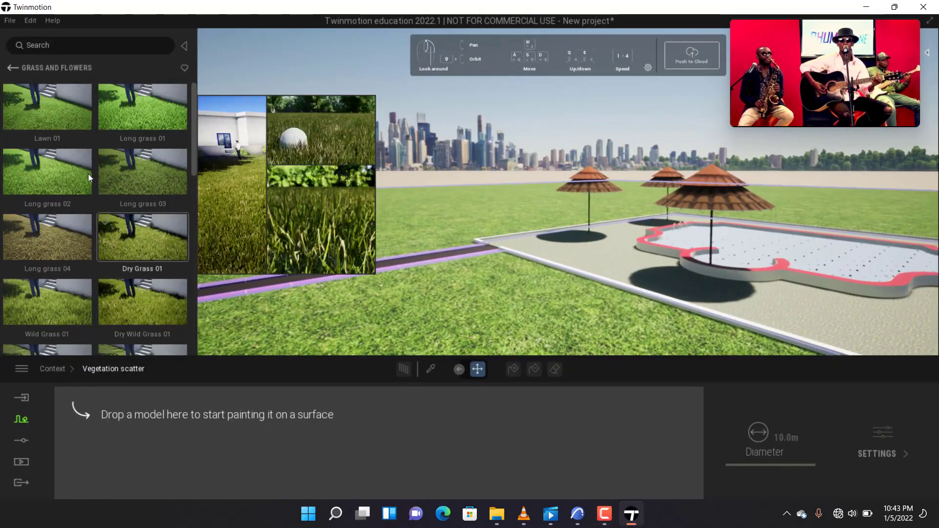
{"action": "mouse_move", "coordinate": [119, 108]}
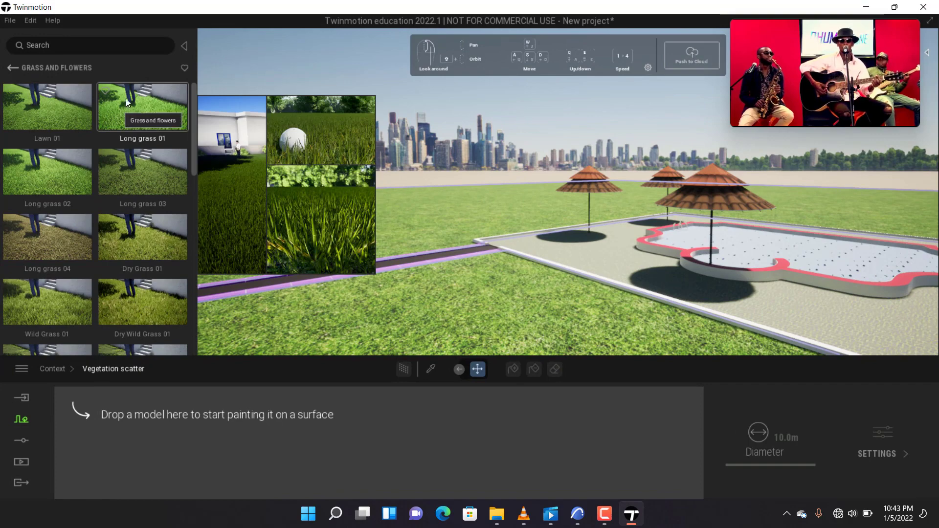
{"action": "left_click_drag", "start_coordinate": [125, 99], "coordinate": [186, 430]}
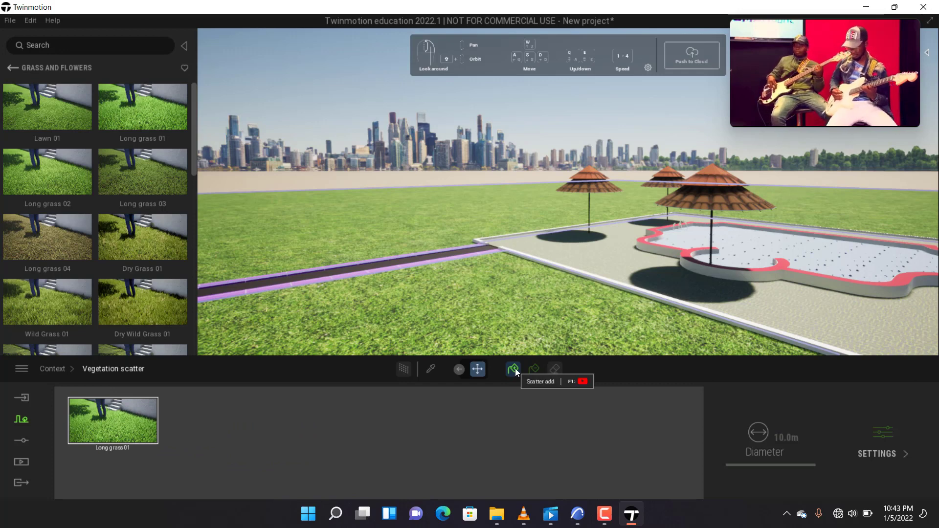
{"action": "scroll", "coordinate": [477, 300], "scroll_direction": "up", "scroll_amount": 1}
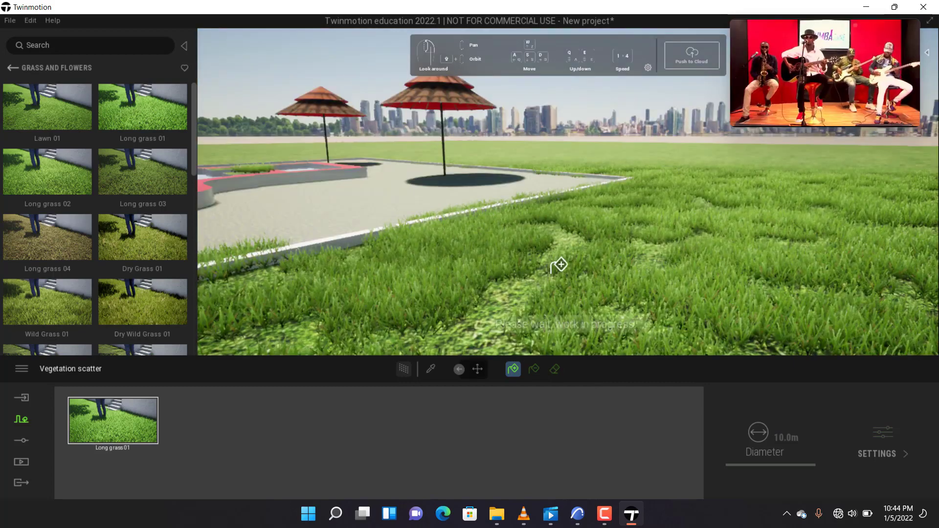
Erase the scattered grass spilling over the curb onto the paving along one side of the pool, using a 1.0 m eraser diameter.
{"action": "right_click_drag", "start_coordinate": [559, 266], "coordinate": [560, 264]}
{"action": "scroll", "coordinate": [559, 265], "scroll_direction": "down", "scroll_amount": 3}
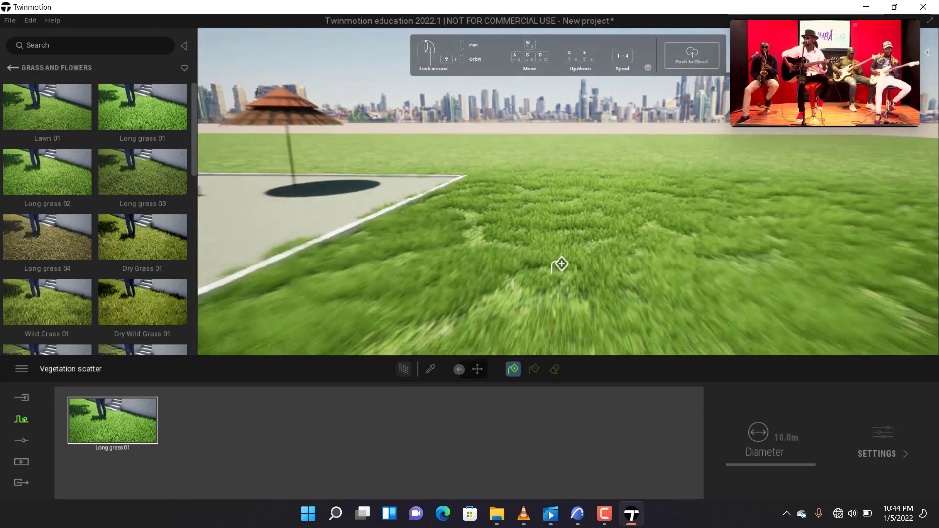
{"action": "scroll", "coordinate": [561, 265], "scroll_direction": "down", "scroll_amount": 2}
{"action": "scroll", "coordinate": [524, 262], "scroll_direction": "up", "scroll_amount": 3}
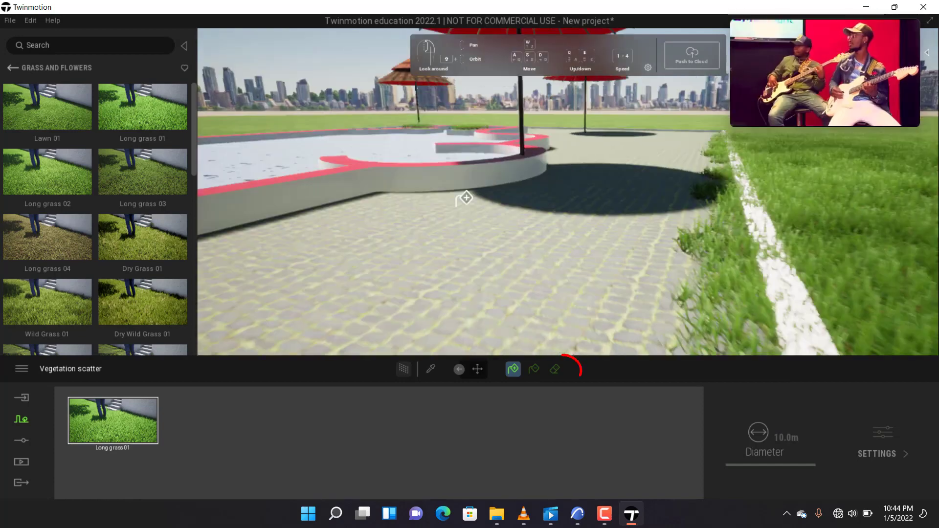
{"action": "scroll", "coordinate": [466, 198], "scroll_direction": "down", "scroll_amount": 5}
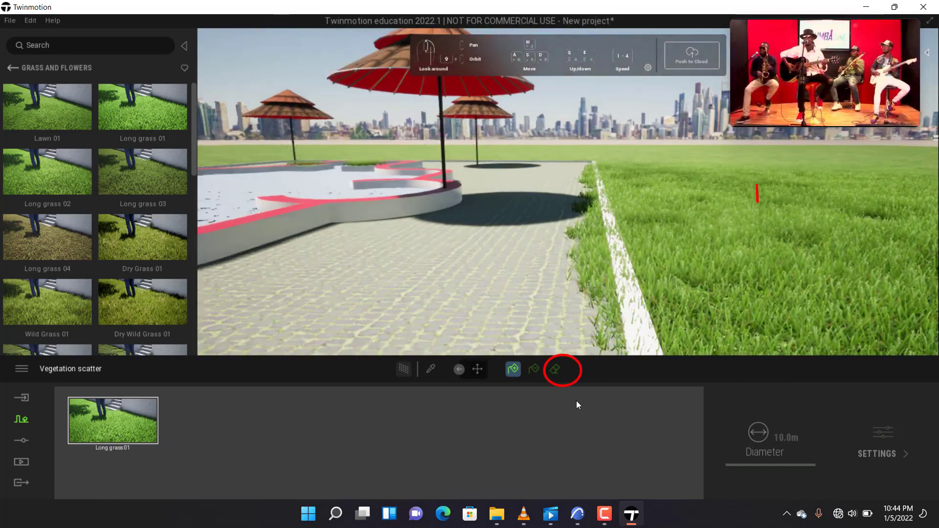
{"action": "left_click", "coordinate": [556, 370]}
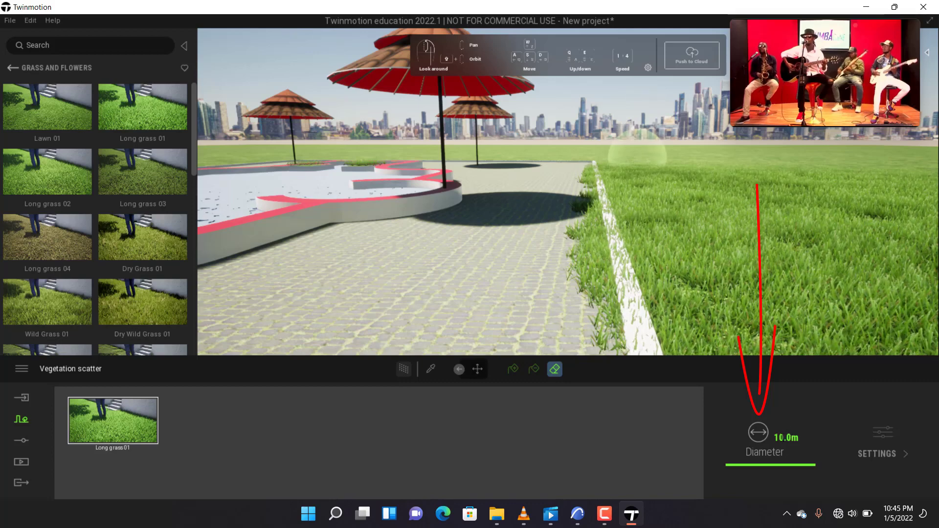
{"action": "mouse_move", "coordinate": [566, 274]}
{"action": "left_mouse_down"}
{"action": "mouse_move", "coordinate": [570, 230]}
{"action": "mouse_move", "coordinate": [567, 286]}
{"action": "mouse_move", "coordinate": [579, 197]}
{"action": "left_mouse_up"}
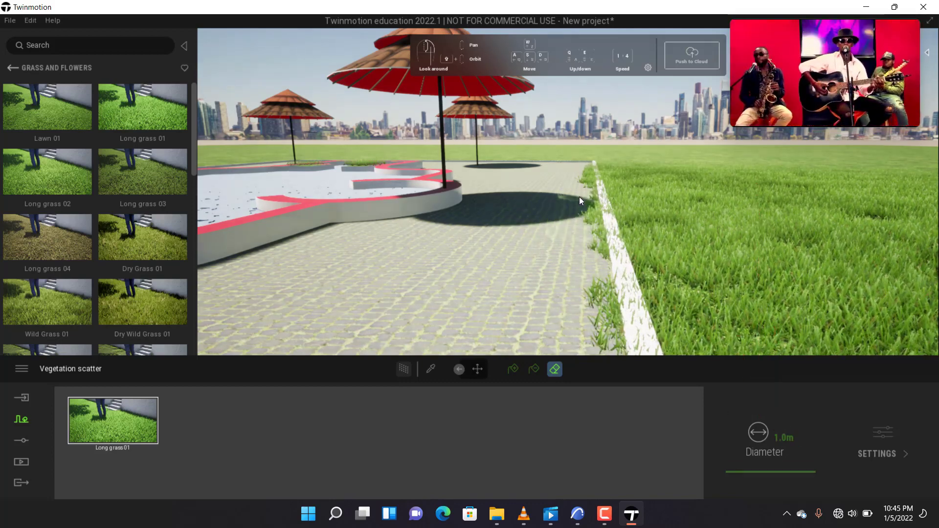
{"action": "mouse_move", "coordinate": [579, 196]}
{"action": "middle_mouse_down"}
{"action": "mouse_move", "coordinate": [585, 270]}
{"action": "mouse_move", "coordinate": [603, 227]}
{"action": "middle_mouse_up"}
{"action": "scroll", "coordinate": [586, 274], "scroll_direction": "up", "scroll_amount": 5}
{"action": "scroll", "coordinate": [604, 226], "scroll_direction": "down", "scroll_amount": 5}
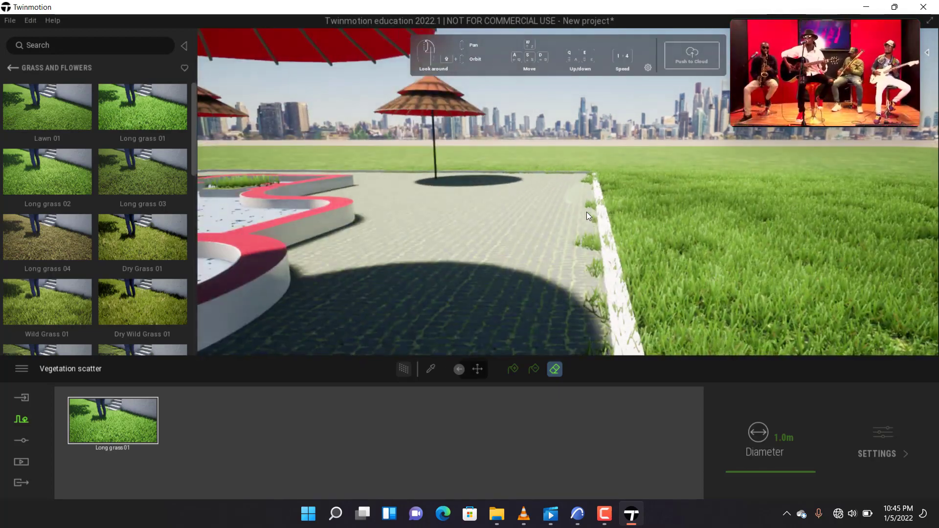
{"action": "scroll", "coordinate": [588, 273], "scroll_direction": "down", "scroll_amount": 5}
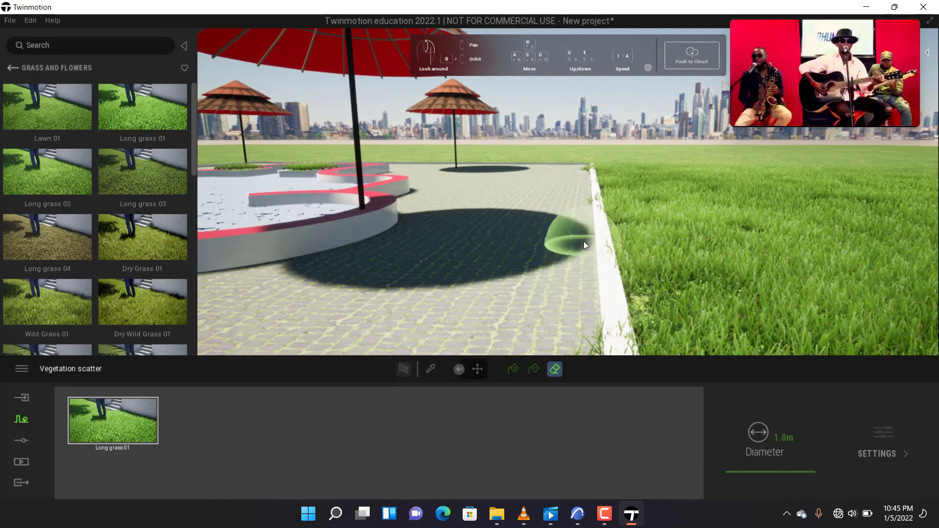
{"action": "scroll", "coordinate": [582, 254], "scroll_direction": "down", "scroll_amount": 5}
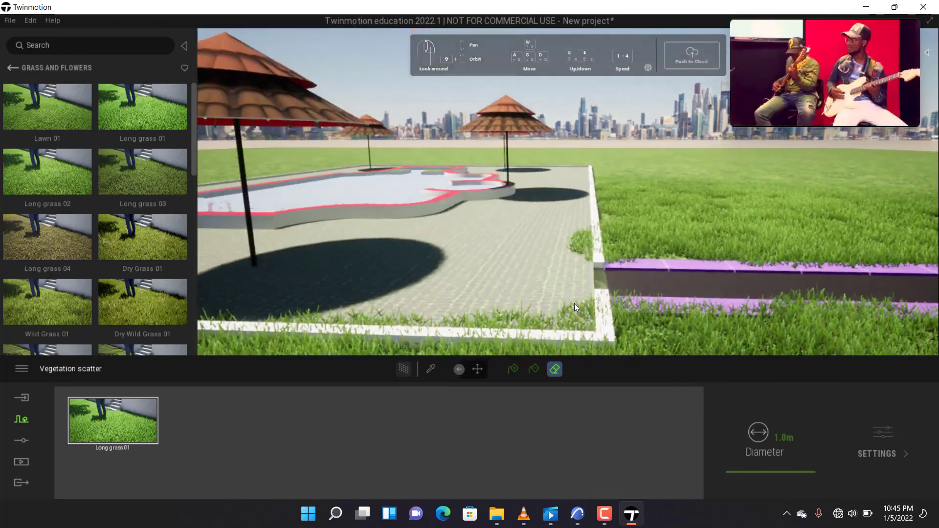
Erase the grass overlapping the paving along the adjoining edge around the corner, on the inner side of the curb.
{"action": "scroll", "coordinate": [582, 259], "scroll_direction": "up", "scroll_amount": 3}
{"action": "right_click_drag", "start_coordinate": [582, 259], "coordinate": [391, 281]}
{"action": "middle_click_drag", "start_coordinate": [582, 259], "coordinate": [512, 251]}
{"action": "scroll", "coordinate": [512, 251], "scroll_direction": "down", "scroll_amount": 3}
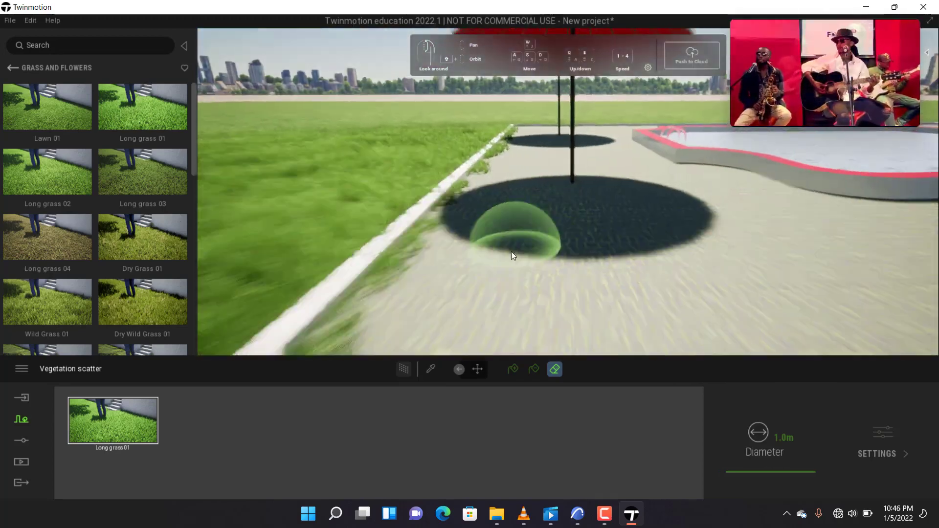
{"action": "left_click_drag", "start_coordinate": [484, 188], "coordinate": [491, 203]}
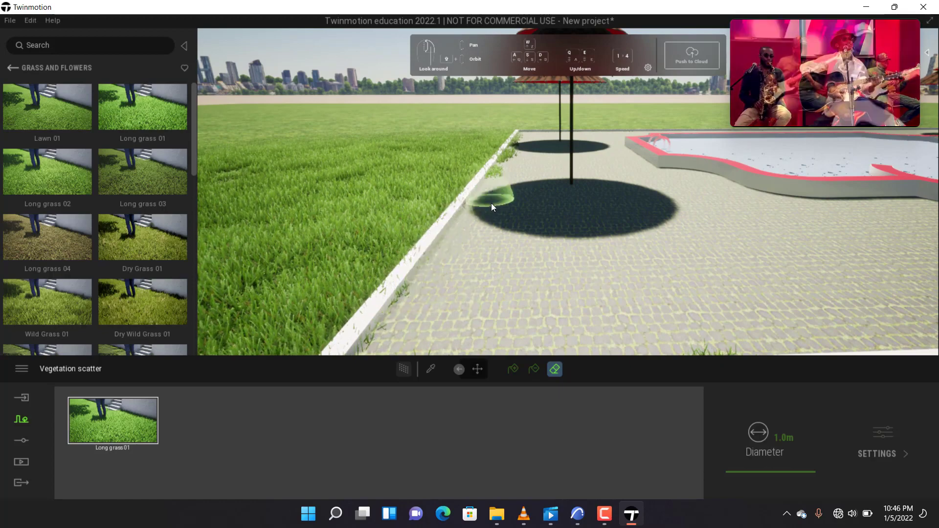
{"action": "middle_click_drag", "start_coordinate": [491, 203], "coordinate": [501, 228]}
{"action": "scroll", "coordinate": [509, 278], "scroll_direction": "up", "scroll_amount": 3}
{"action": "left_click_drag", "start_coordinate": [532, 148], "coordinate": [535, 139]}
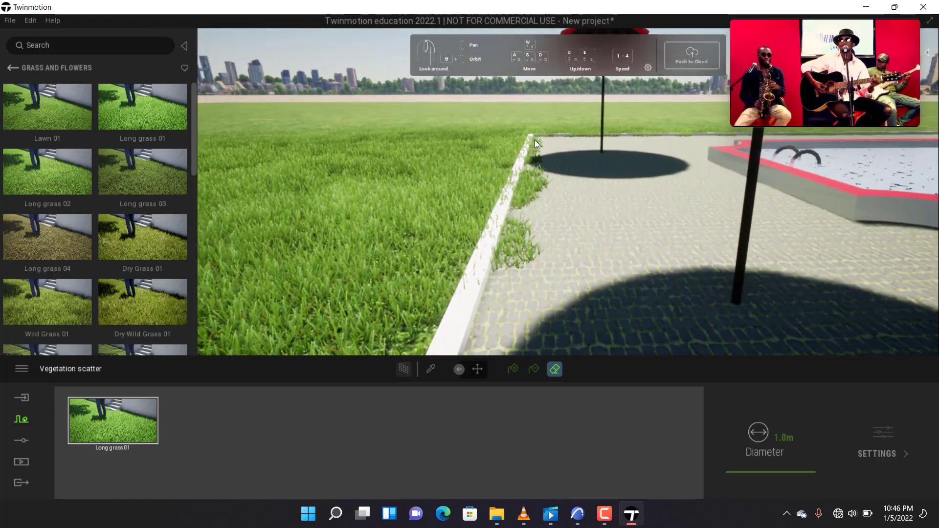
{"action": "scroll", "coordinate": [535, 140], "scroll_direction": "up", "scroll_amount": 3}
{"action": "scroll", "coordinate": [511, 192], "scroll_direction": "down", "scroll_amount": 5}
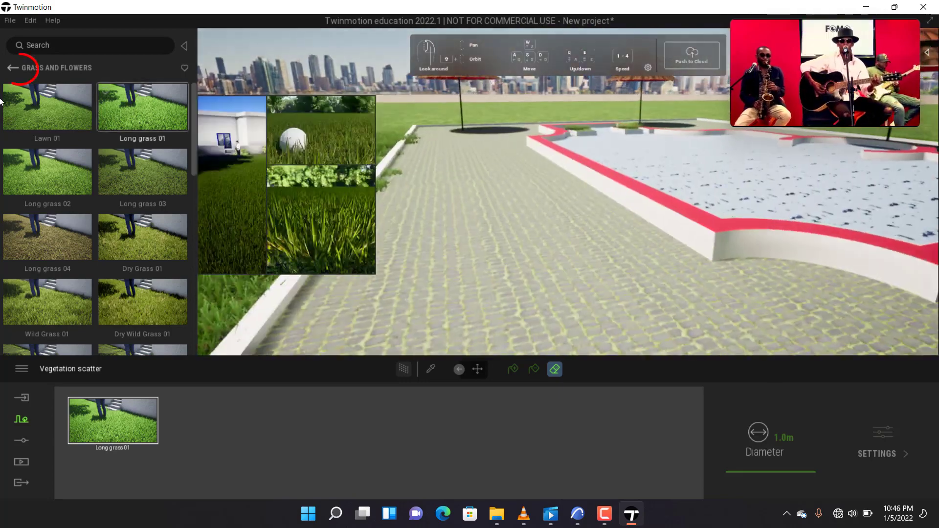
Apply the man-made ground material Colored cobblestone to the paving around the pool and set its scale to 4.21.
{"action": "left_click", "coordinate": [14, 68]}
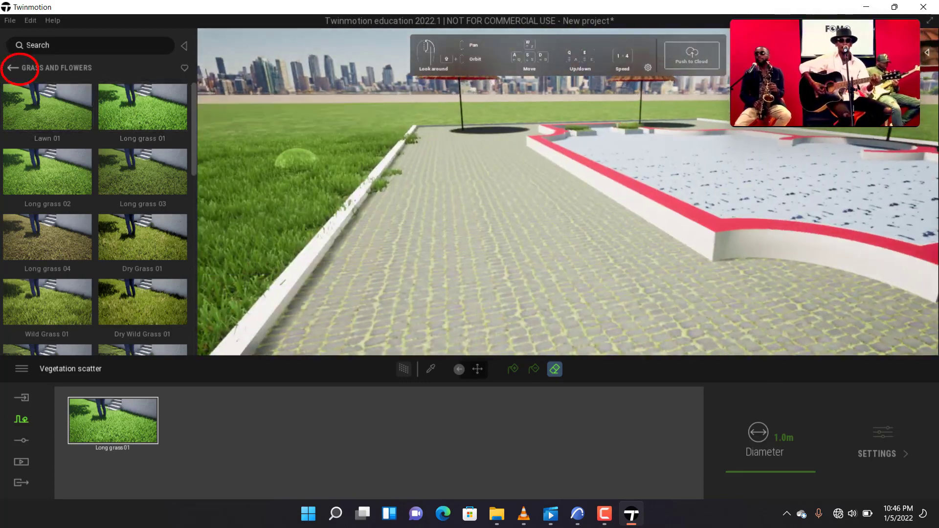
{"action": "left_click", "coordinate": [13, 68]}
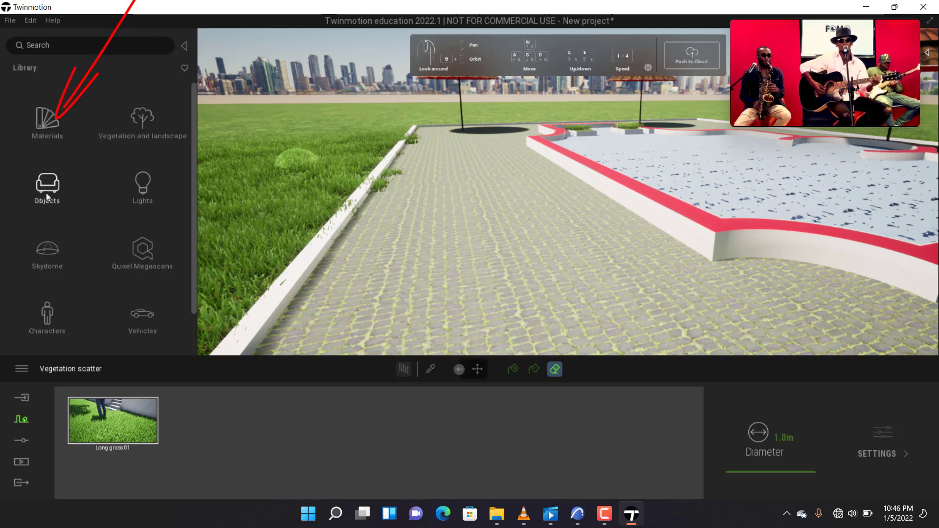
{"action": "left_click", "coordinate": [43, 128]}
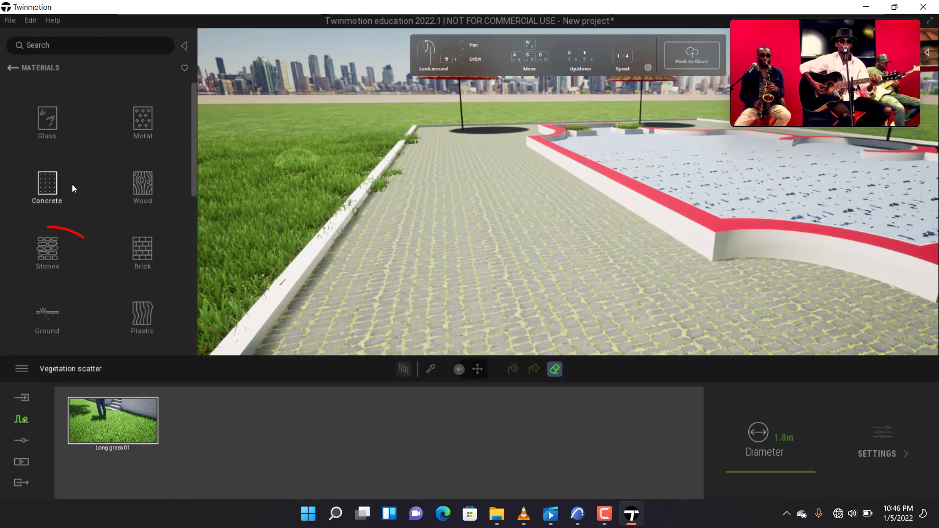
{"action": "scroll", "coordinate": [71, 183], "scroll_direction": "down", "scroll_amount": 2}
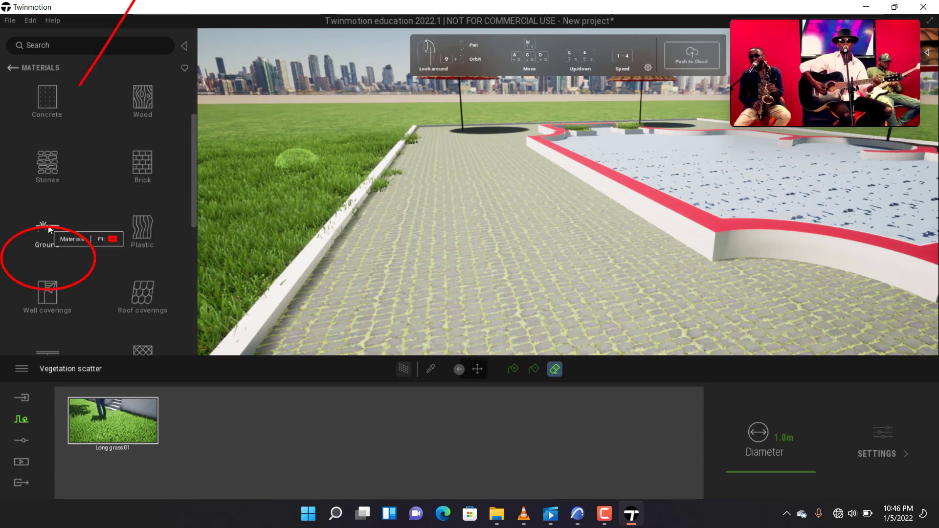
{"action": "left_click", "coordinate": [47, 230]}
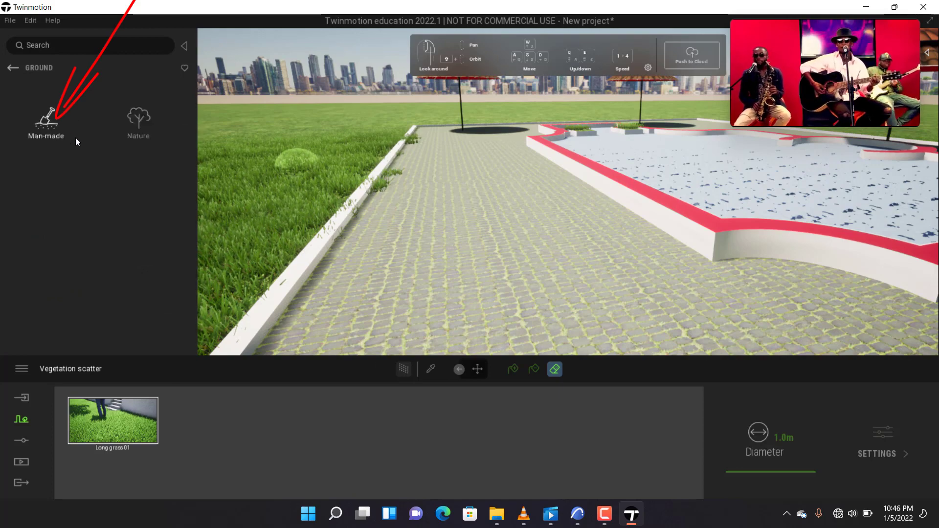
{"action": "left_click", "coordinate": [47, 120]}
{"action": "scroll", "coordinate": [108, 201], "scroll_direction": "down", "scroll_amount": 10}
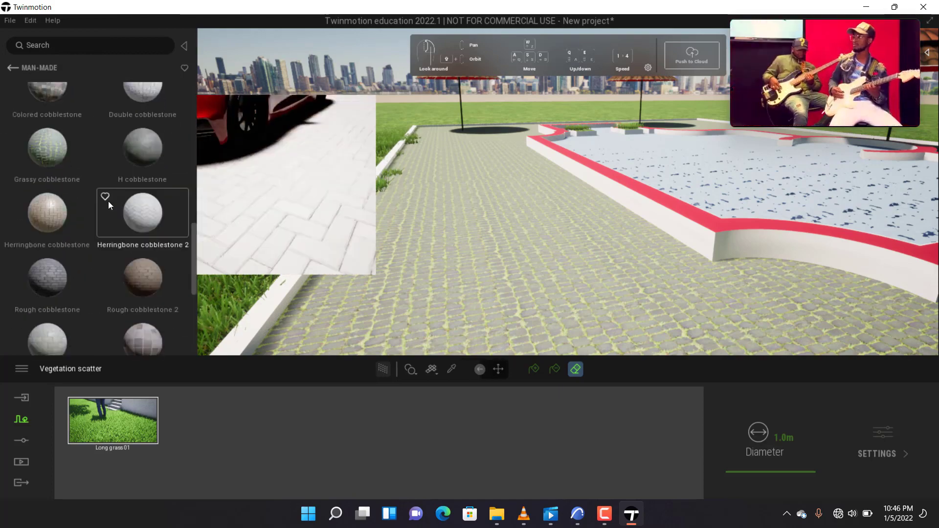
{"action": "scroll", "coordinate": [95, 232], "scroll_direction": "up", "scroll_amount": 5}
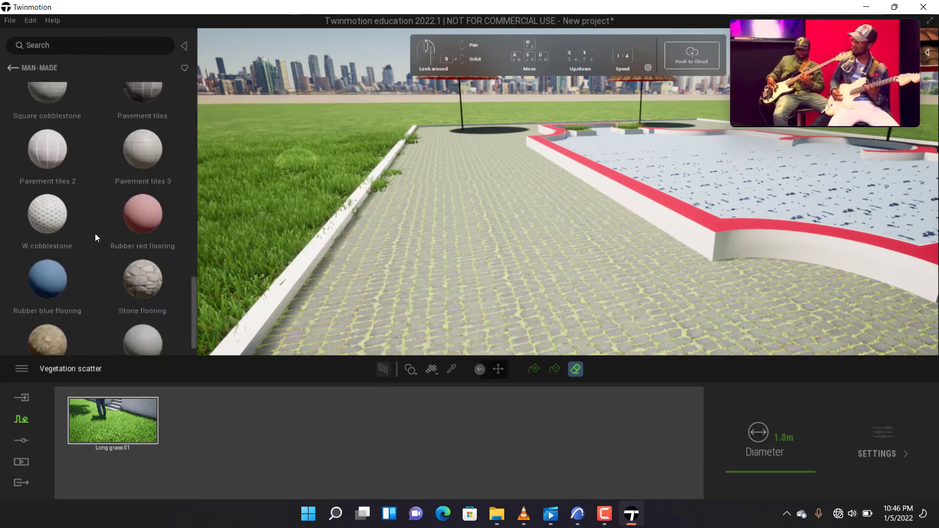
{"action": "scroll", "coordinate": [91, 224], "scroll_direction": "up", "scroll_amount": 5}
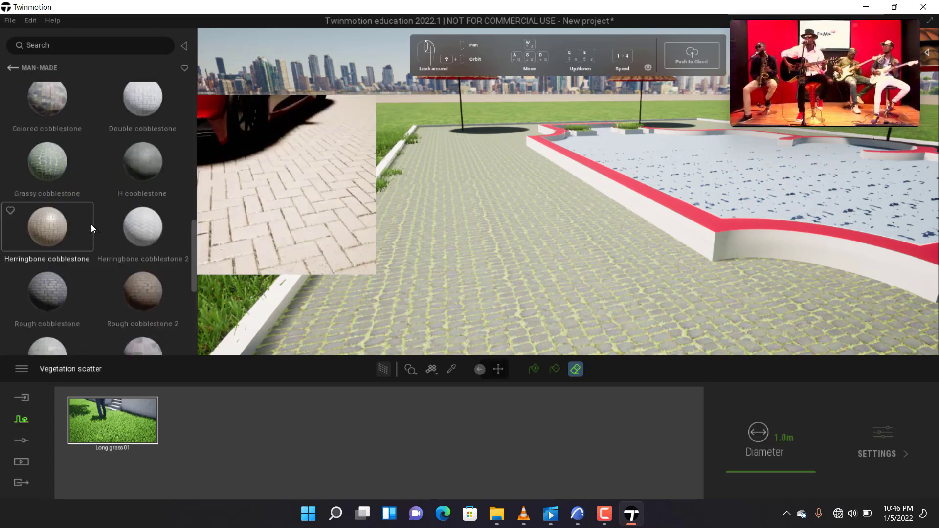
{"action": "left_click_drag", "start_coordinate": [280, 259], "coordinate": [491, 279]}
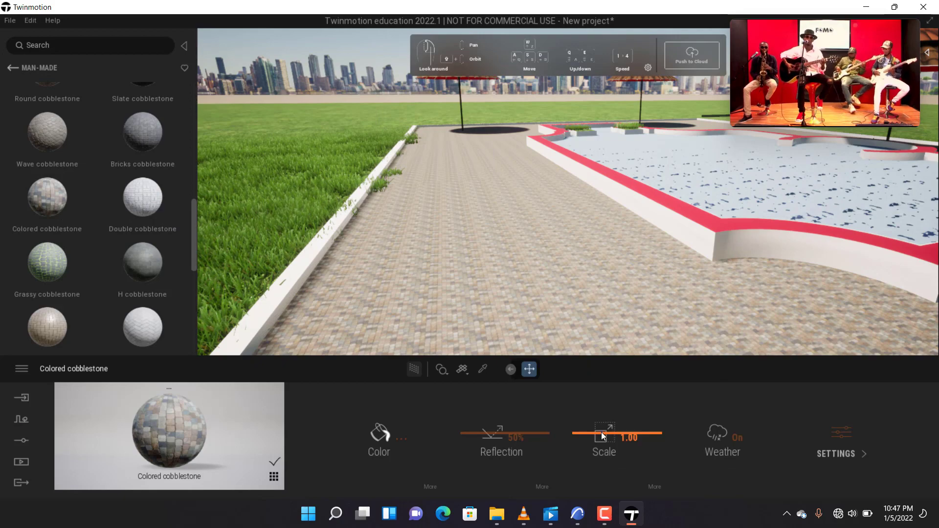
{"action": "left_click_drag", "start_coordinate": [600, 432], "coordinate": [601, 416]}
{"action": "right_click_drag", "start_coordinate": [571, 303], "coordinate": [612, 338]}
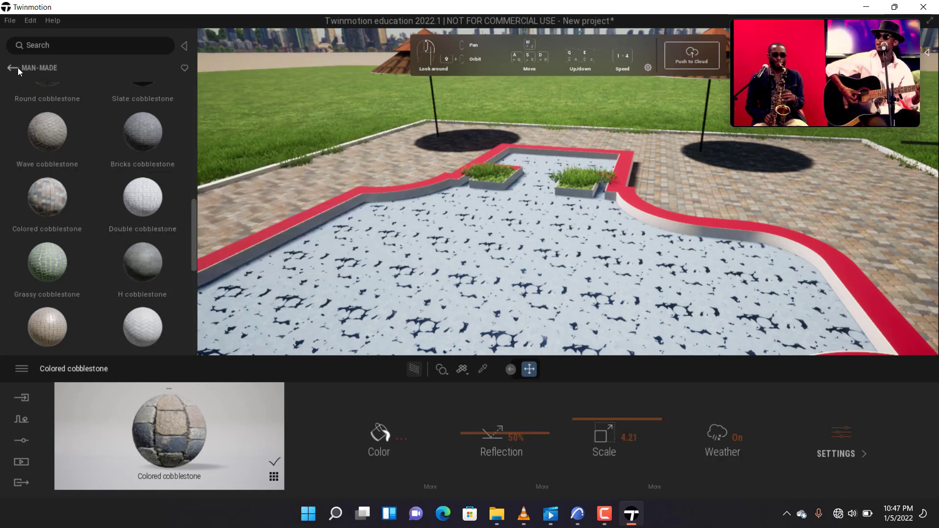
Apply the Pool 01 water material to the pool surface.
{"action": "left_click", "coordinate": [13, 68]}
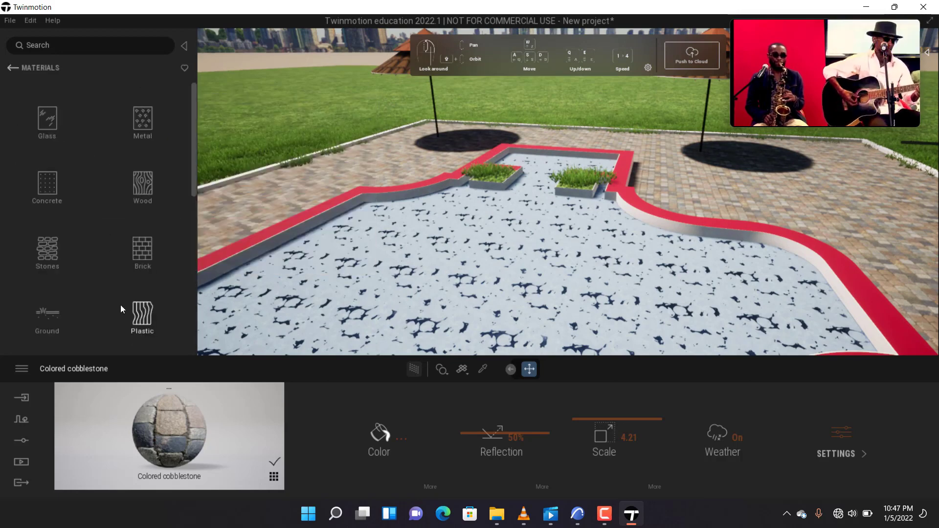
{"action": "scroll", "coordinate": [113, 312], "scroll_direction": "down", "scroll_amount": 5}
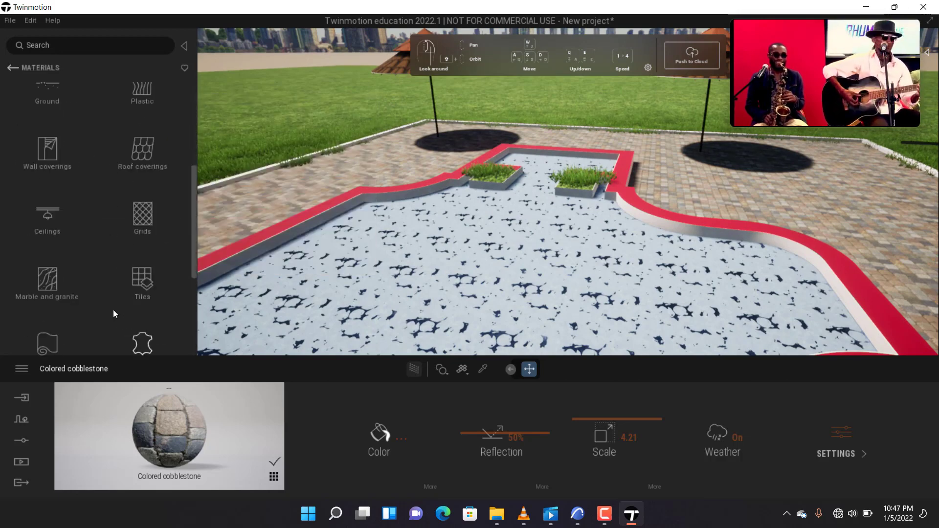
{"action": "scroll", "coordinate": [113, 309], "scroll_direction": "down", "scroll_amount": 2}
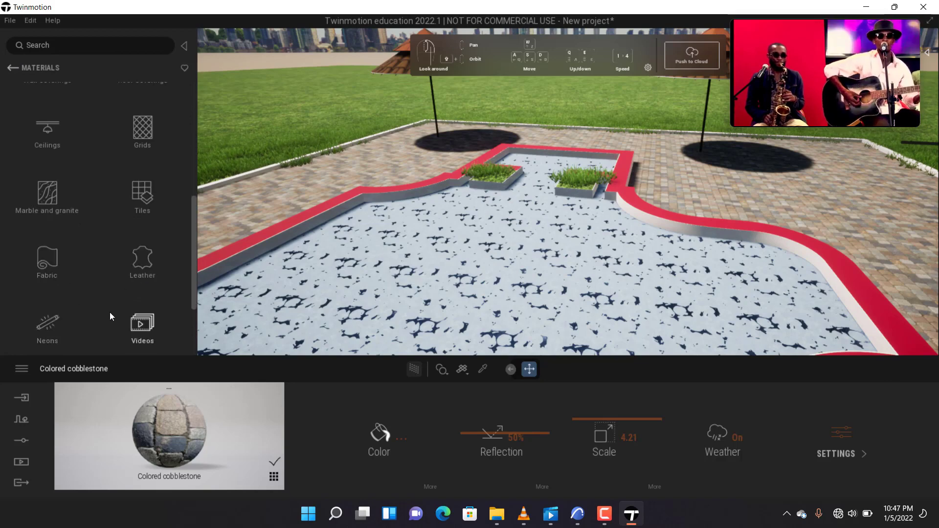
{"action": "scroll", "coordinate": [110, 312], "scroll_direction": "down", "scroll_amount": 1}
{"action": "left_click", "coordinate": [56, 314]}
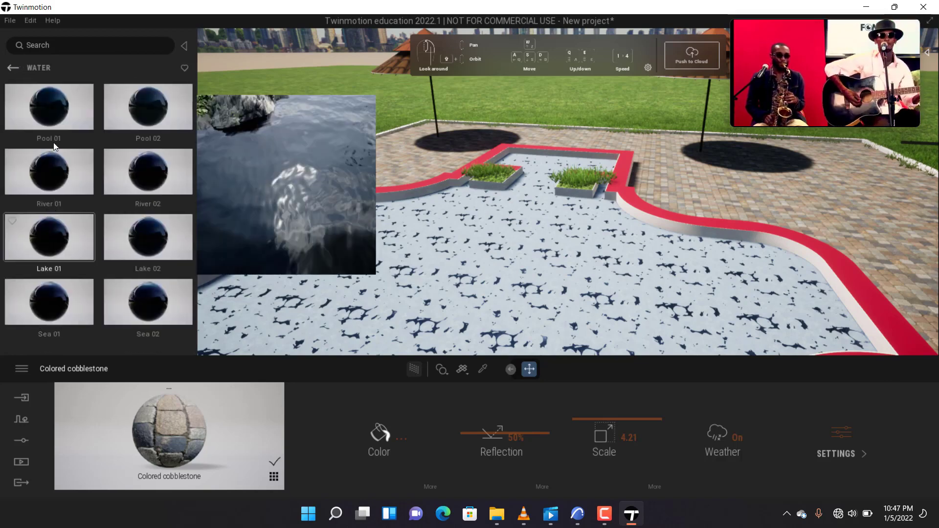
{"action": "left_click_drag", "start_coordinate": [52, 107], "coordinate": [498, 307]}
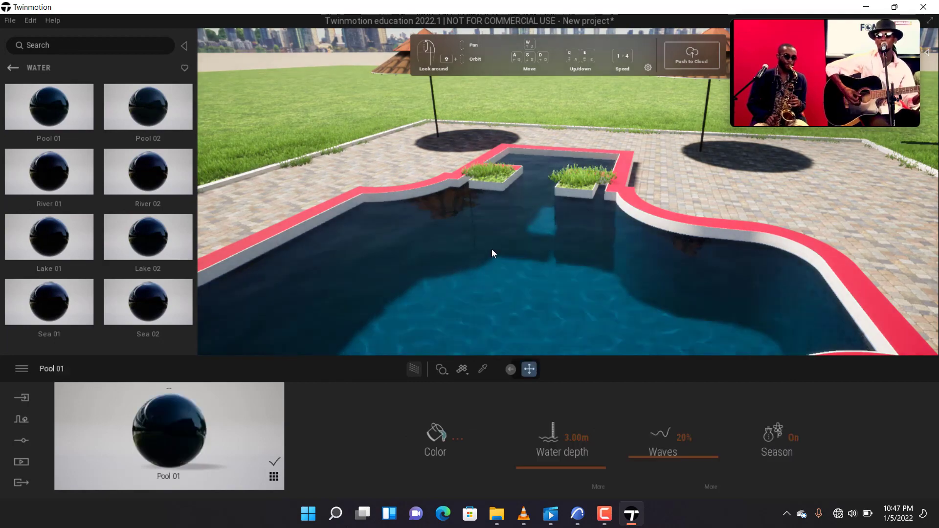
{"action": "scroll", "coordinate": [472, 274], "scroll_direction": "down", "scroll_amount": 10}
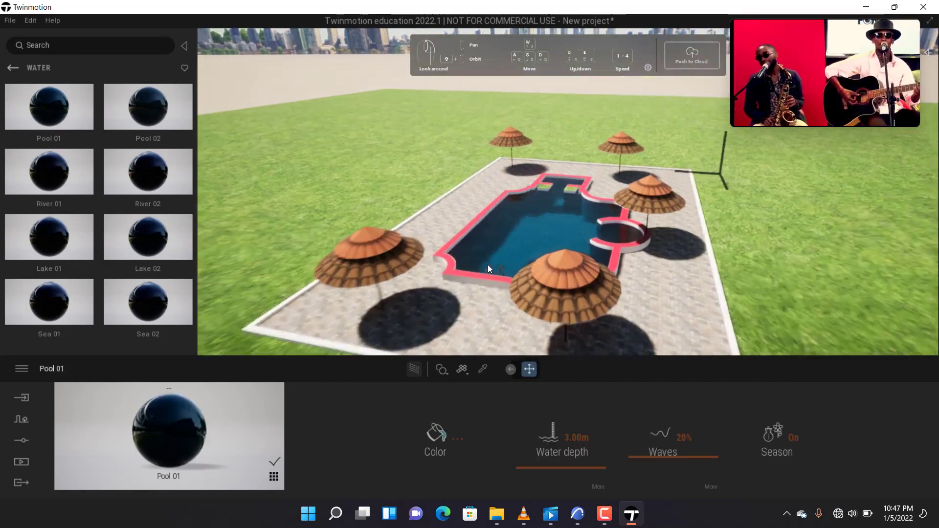
Erase the scattered long grass from both planter boxes in the pool with the 1.0 m vegetation eraser.
{"action": "scroll", "coordinate": [488, 265], "scroll_direction": "up", "scroll_amount": 8}
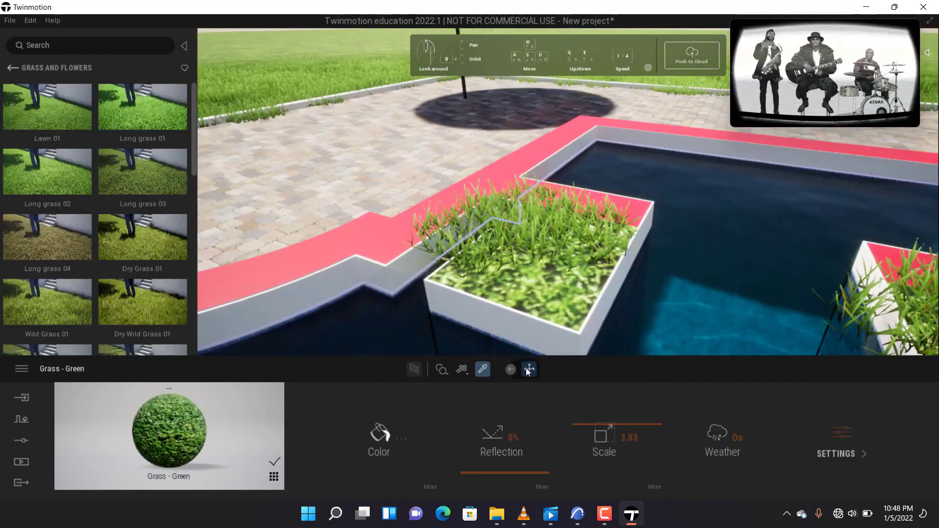
{"action": "left_click", "coordinate": [544, 226]}
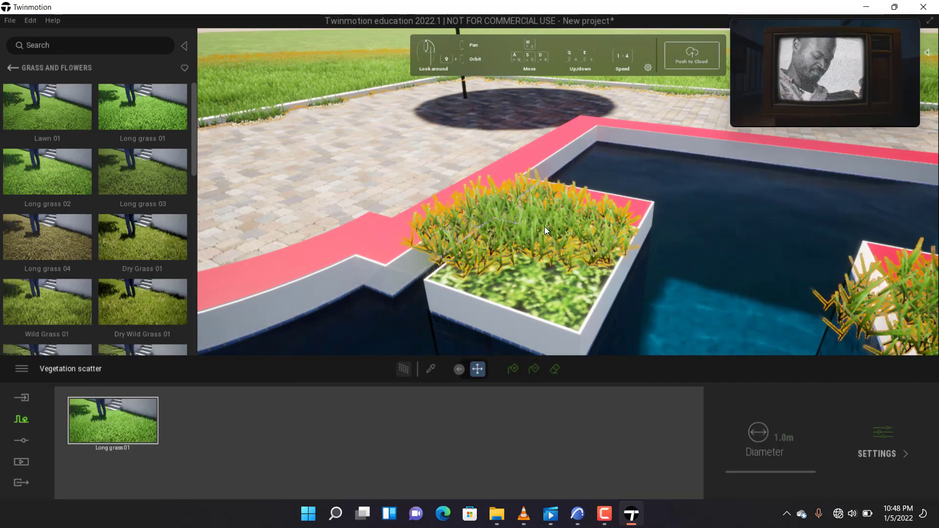
{"action": "left_click", "coordinate": [556, 375]}
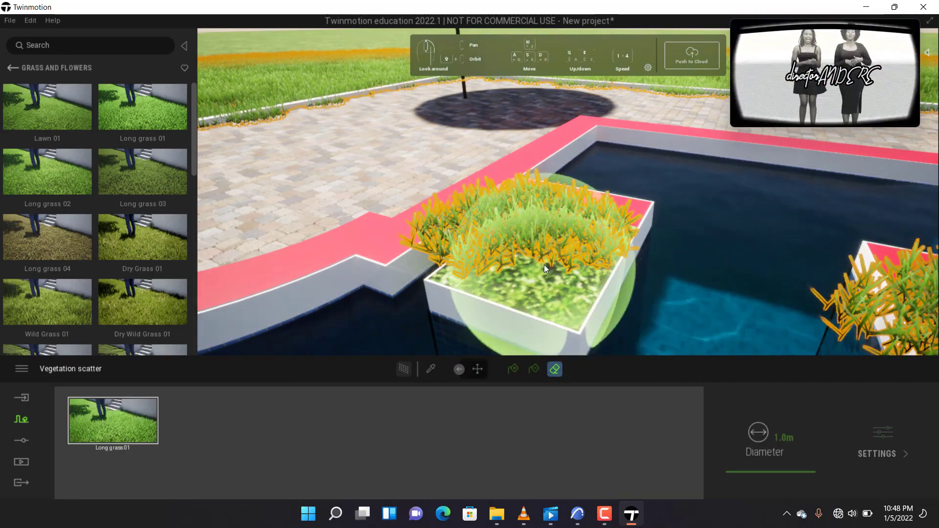
{"action": "left_click", "coordinate": [516, 231]}
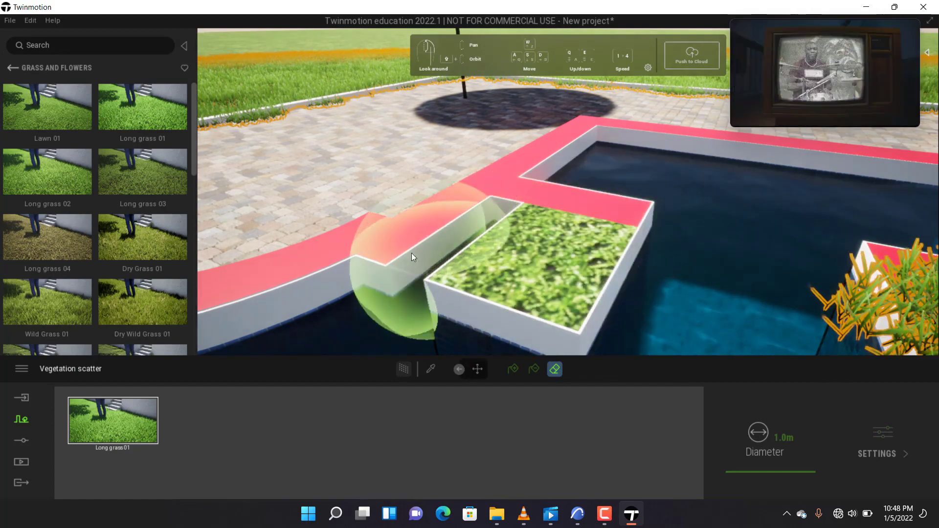
{"action": "scroll", "coordinate": [412, 254], "scroll_direction": "down", "scroll_amount": 5}
{"action": "middle_click_drag", "start_coordinate": [480, 270], "coordinate": [457, 266]}
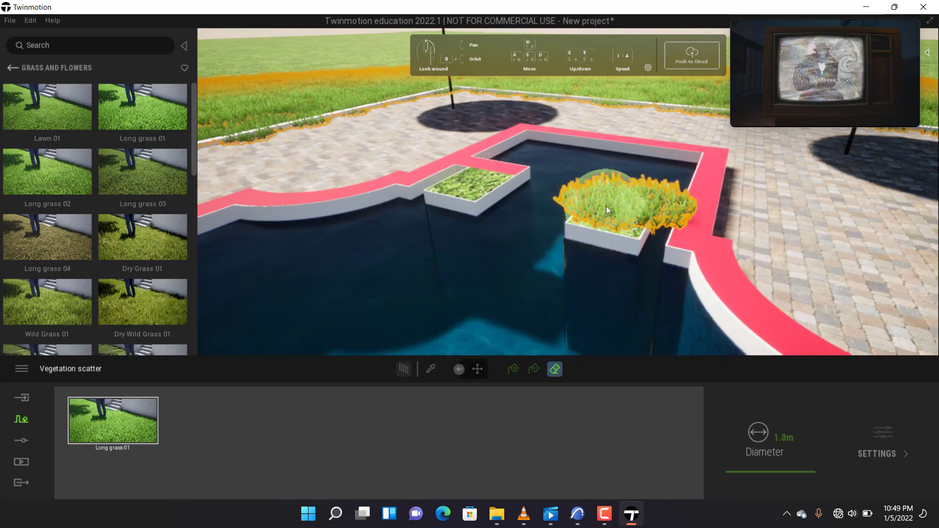
{"action": "left_click", "coordinate": [630, 216]}
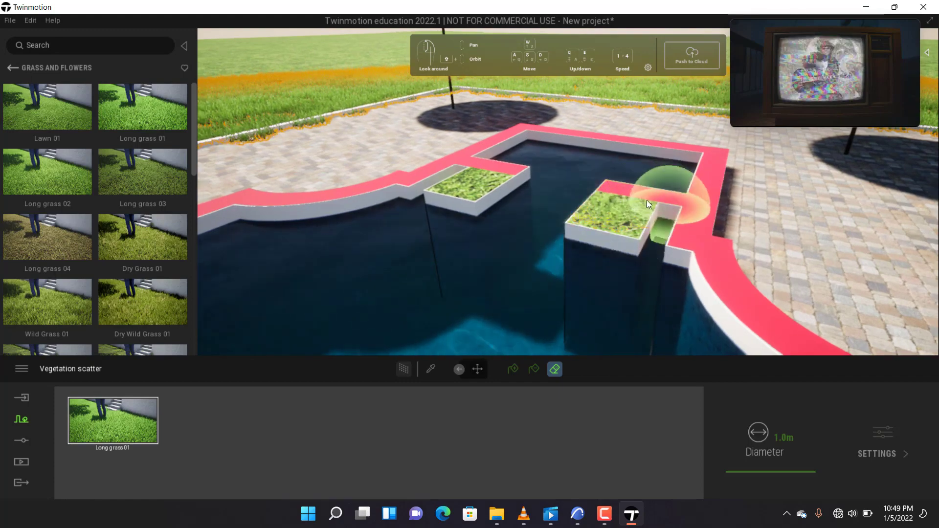
{"action": "scroll", "coordinate": [581, 237], "scroll_direction": "down", "scroll_amount": 5}
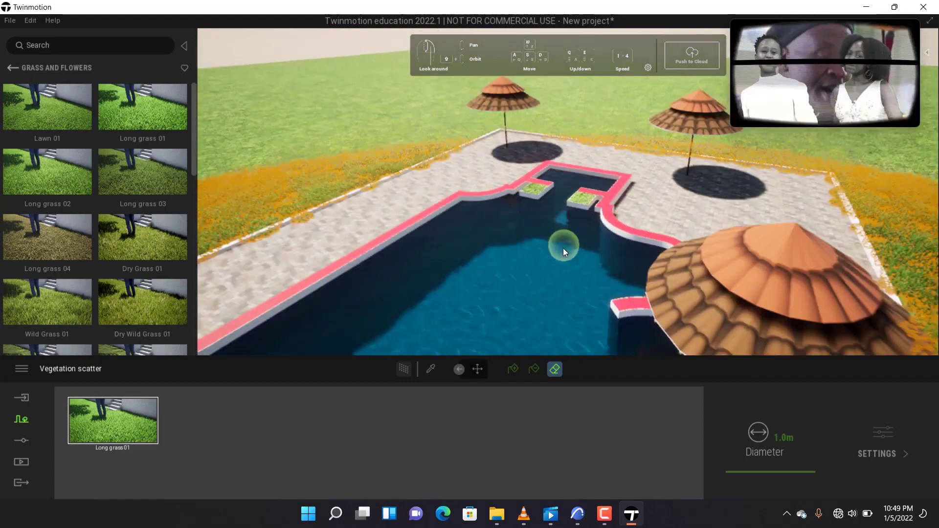
Apply a light interlocking man-made cobblestone material to the walkway leading to the pool and Stone flooring to its side strips.
{"action": "scroll", "coordinate": [569, 257], "scroll_direction": "up", "scroll_amount": 5}
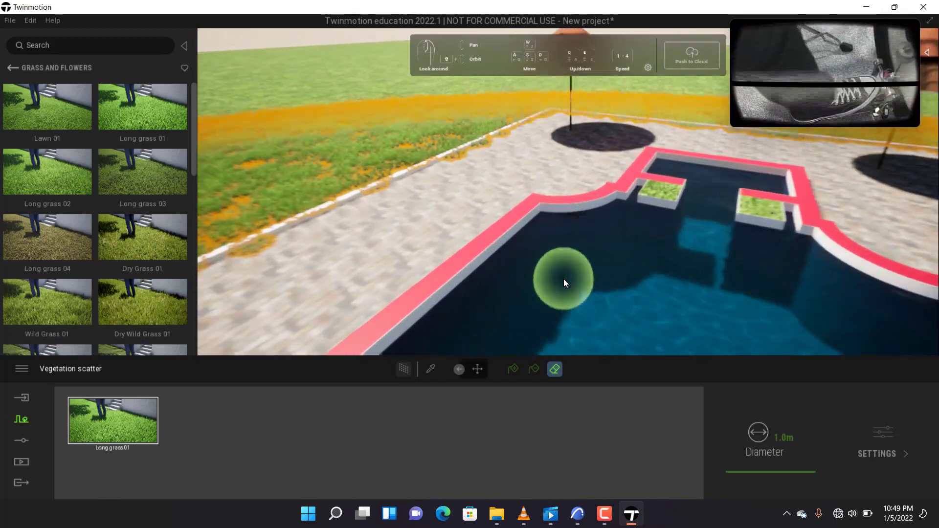
{"action": "scroll", "coordinate": [564, 282], "scroll_direction": "down", "scroll_amount": 5}
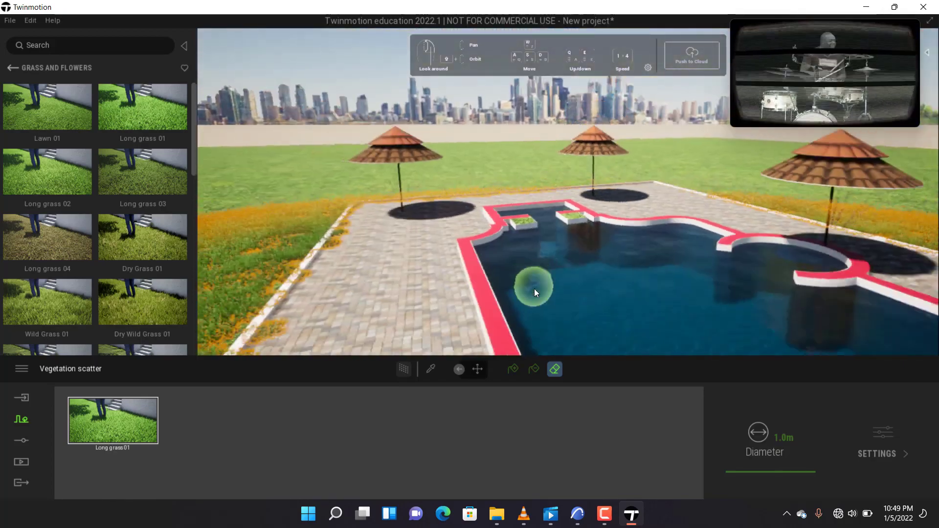
{"action": "scroll", "coordinate": [534, 289], "scroll_direction": "down", "scroll_amount": 5}
{"action": "scroll", "coordinate": [632, 252], "scroll_direction": "up", "scroll_amount": 6}
{"action": "mouse_move", "coordinate": [644, 280]}
{"action": "right_mouse_down"}
{"action": "mouse_move", "coordinate": [694, 287]}
{"action": "mouse_move", "coordinate": [684, 275]}
{"action": "right_mouse_up"}
{"action": "scroll", "coordinate": [641, 279], "scroll_direction": "up", "scroll_amount": 5}
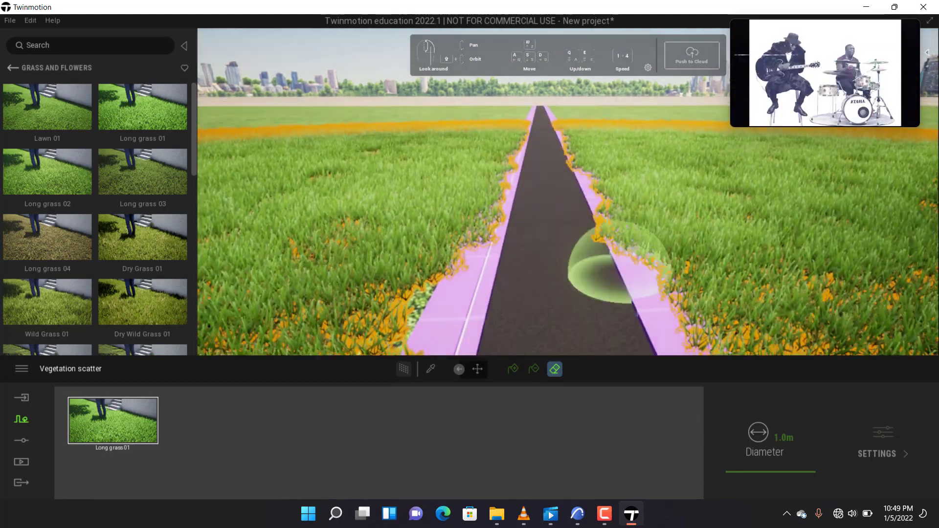
{"action": "scroll", "coordinate": [620, 278], "scroll_direction": "up", "scroll_amount": 3}
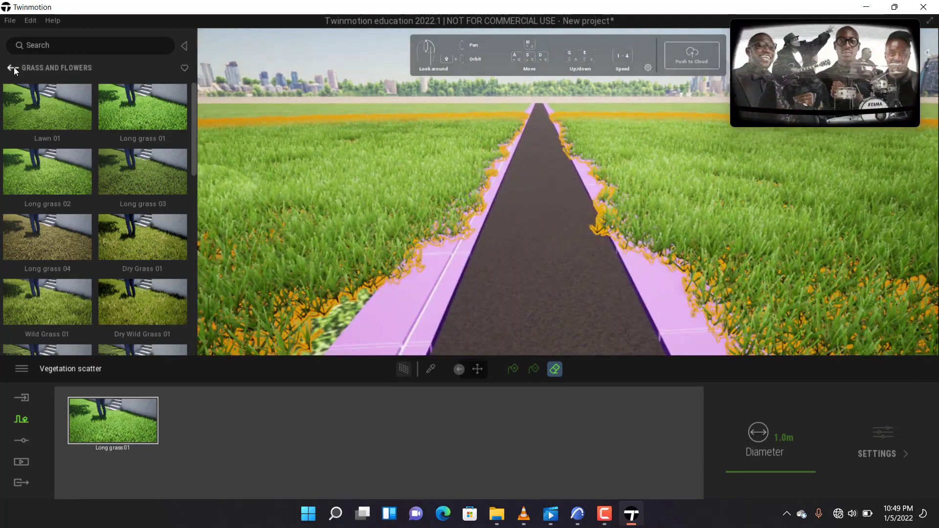
{"action": "left_click", "coordinate": [12, 68]}
{"action": "left_click", "coordinate": [12, 67]}
{"action": "left_click", "coordinate": [44, 131]}
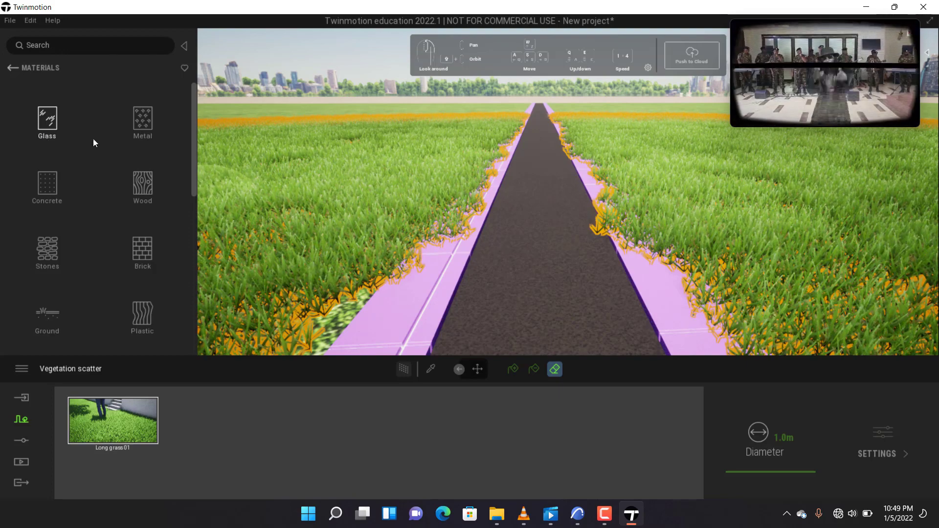
{"action": "scroll", "coordinate": [98, 166], "scroll_direction": "down", "scroll_amount": 3}
{"action": "left_click", "coordinate": [66, 195]}
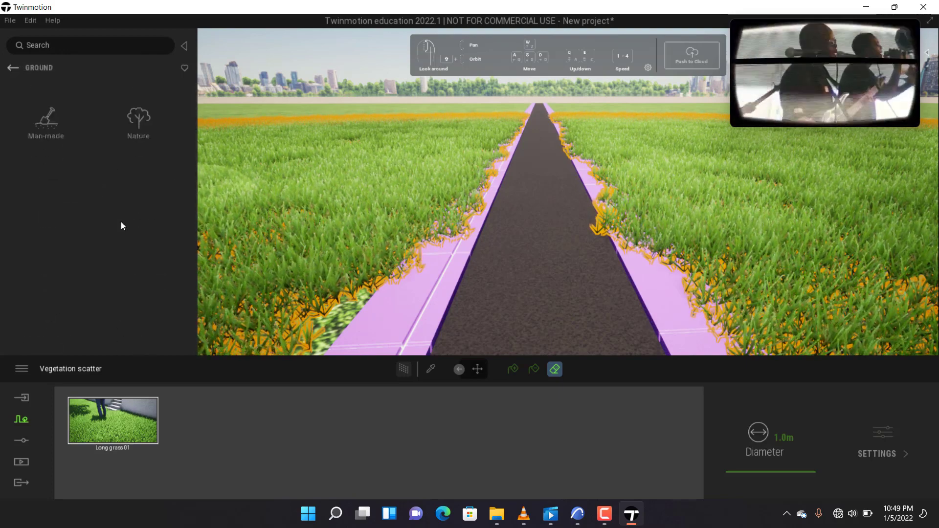
{"action": "left_click", "coordinate": [49, 119]}
{"action": "scroll", "coordinate": [131, 207], "scroll_direction": "down", "scroll_amount": 10}
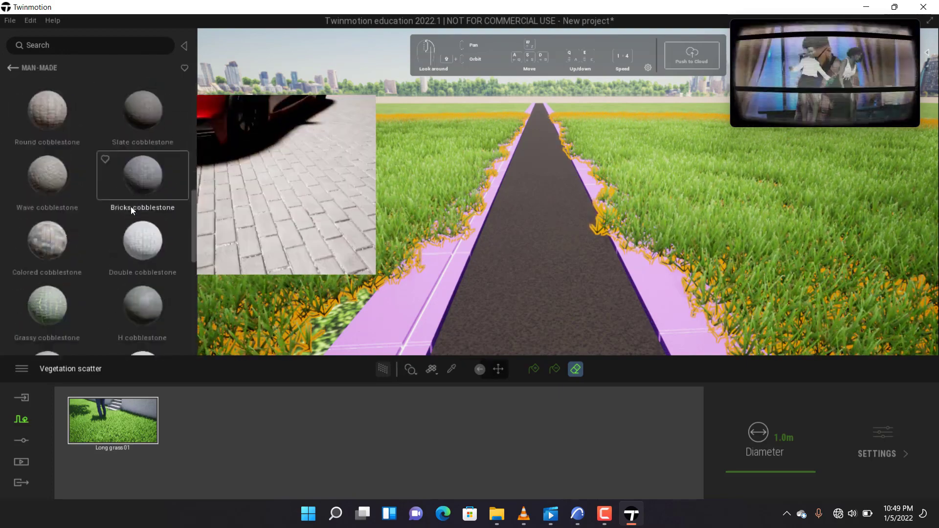
{"action": "scroll", "coordinate": [131, 206], "scroll_direction": "down", "scroll_amount": 1}
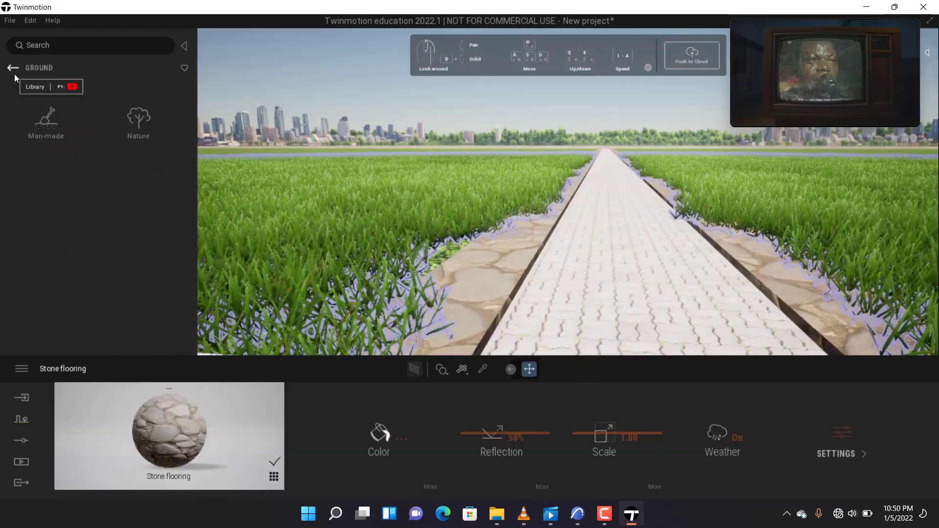
Apply the Stone wall 3 material from the stones category to the strip beside the walkway.
{"action": "left_click", "coordinate": [13, 74]}
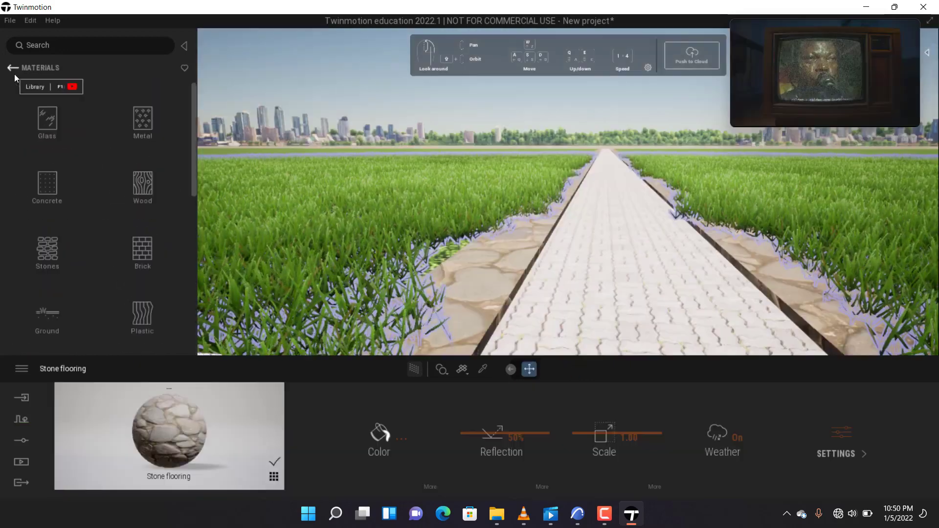
{"action": "left_click", "coordinate": [37, 246]}
{"action": "scroll", "coordinate": [51, 222], "scroll_direction": "down", "scroll_amount": 5}
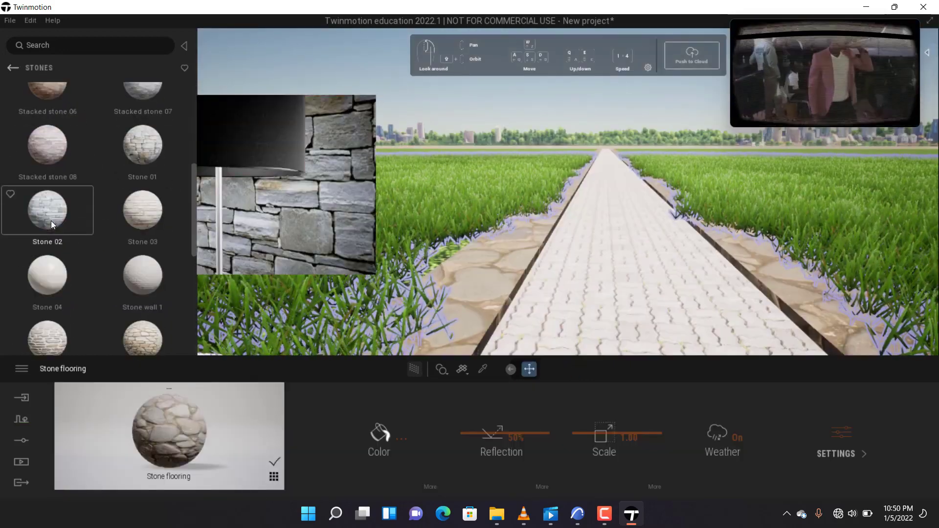
{"action": "scroll", "coordinate": [51, 221], "scroll_direction": "down", "scroll_amount": 5}
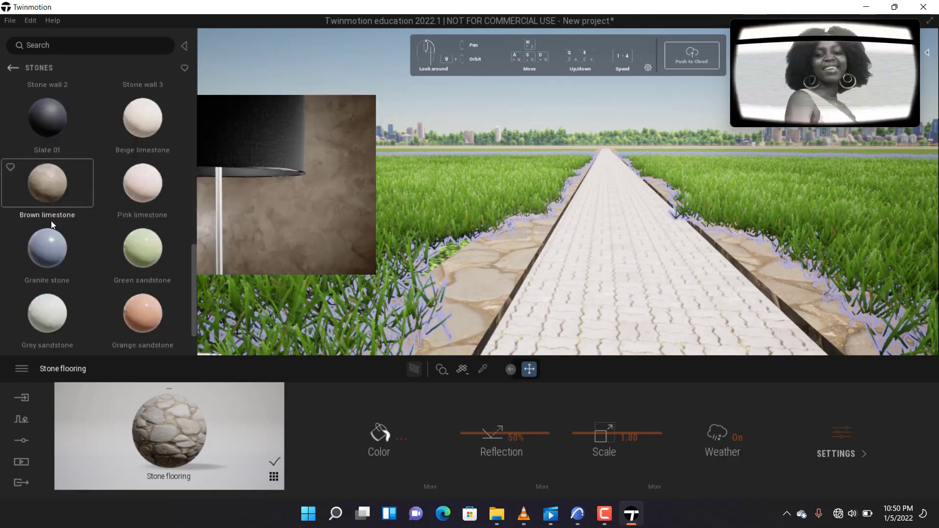
{"action": "scroll", "coordinate": [51, 221], "scroll_direction": "down", "scroll_amount": 1}
{"action": "scroll", "coordinate": [50, 221], "scroll_direction": "up", "scroll_amount": 2}
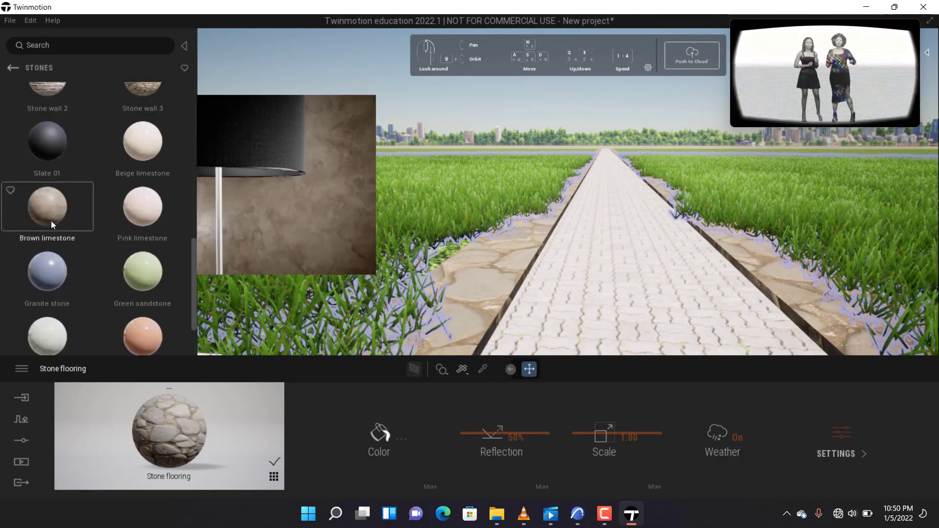
{"action": "scroll", "coordinate": [51, 221], "scroll_direction": "up", "scroll_amount": 2}
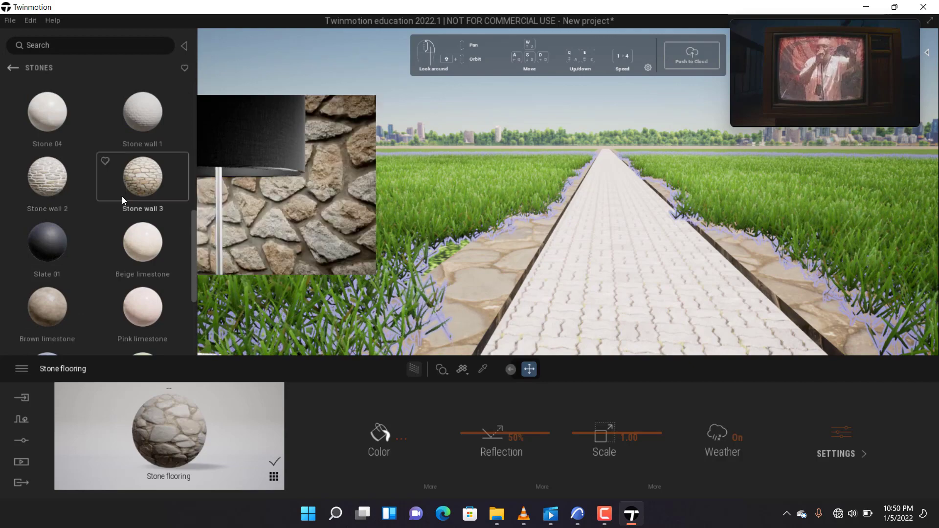
{"action": "left_click_drag", "start_coordinate": [121, 196], "coordinate": [439, 272]}
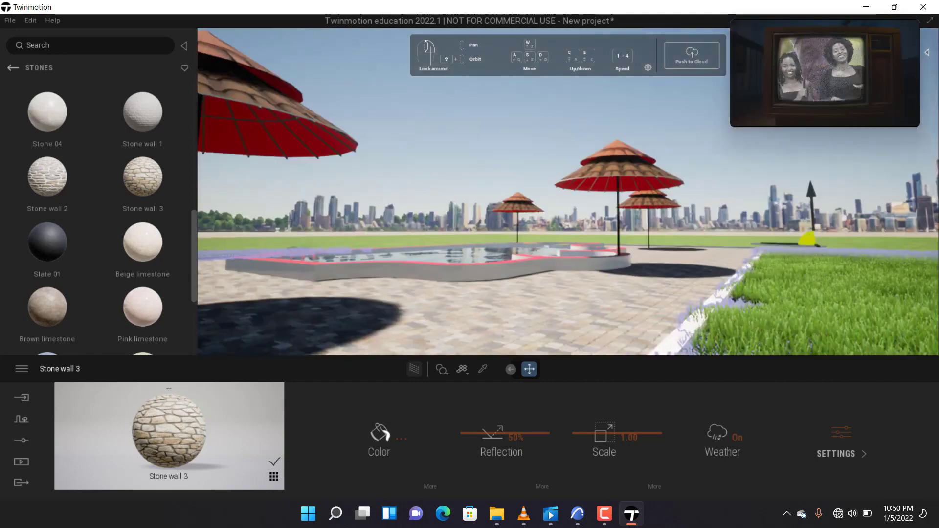
Apply the Fabric wool chevron 01 material to the lower canopy tier of the poolside umbrellas.
{"action": "middle_click_drag", "start_coordinate": [439, 272], "coordinate": [479, 272]}
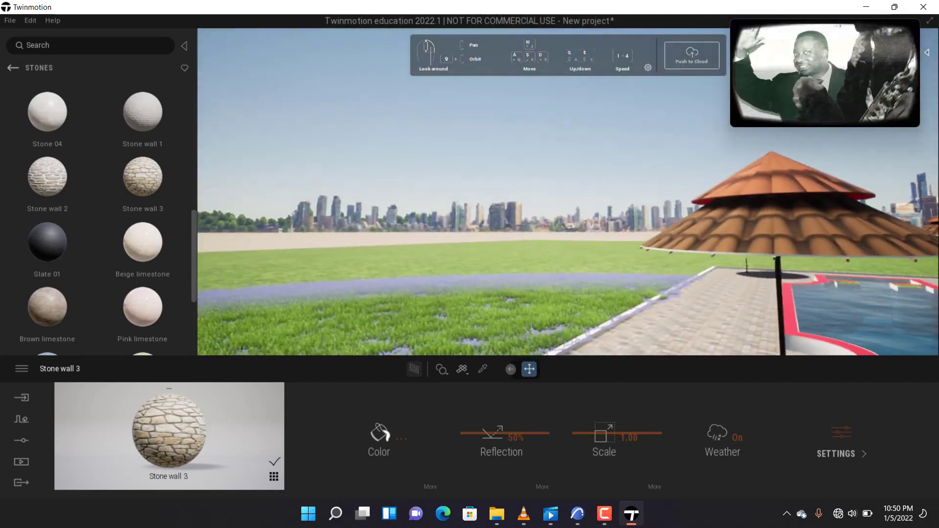
{"action": "mouse_move", "coordinate": [479, 272]}
{"action": "left_mouse_down"}
{"action": "mouse_move", "coordinate": [459, 309]}
{"action": "mouse_move", "coordinate": [474, 314]}
{"action": "mouse_move", "coordinate": [479, 273]}
{"action": "left_mouse_up"}
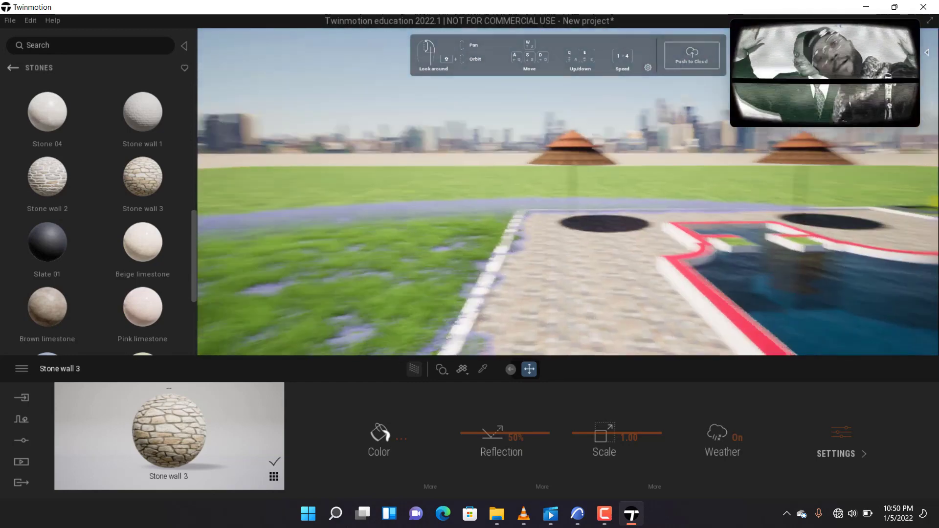
{"action": "right_click_drag", "start_coordinate": [448, 334], "coordinate": [693, 262]}
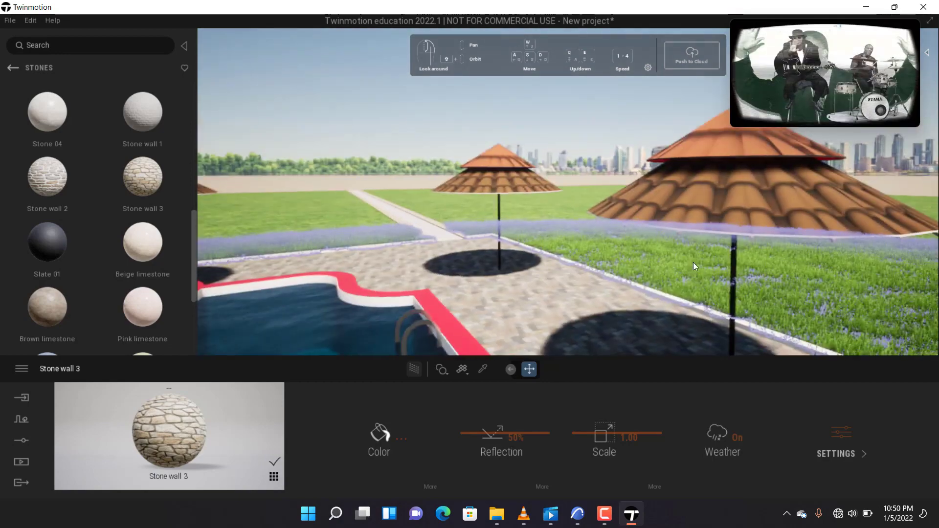
{"action": "scroll", "coordinate": [693, 263], "scroll_direction": "up", "scroll_amount": 3}
{"action": "middle_click_drag", "start_coordinate": [694, 262], "coordinate": [649, 265]}
{"action": "scroll", "coordinate": [588, 259], "scroll_direction": "down", "scroll_amount": 2}
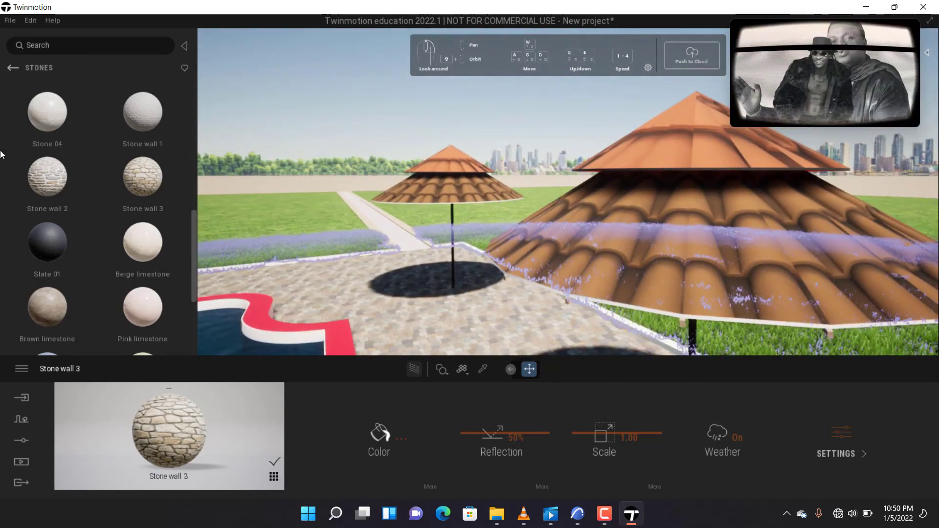
{"action": "left_click", "coordinate": [19, 69]}
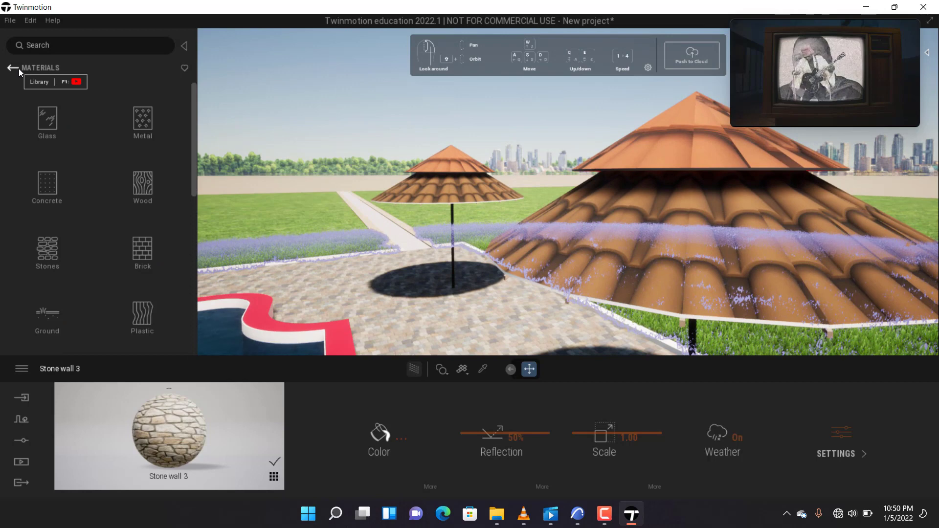
{"action": "scroll", "coordinate": [60, 239], "scroll_direction": "down", "scroll_amount": 4}
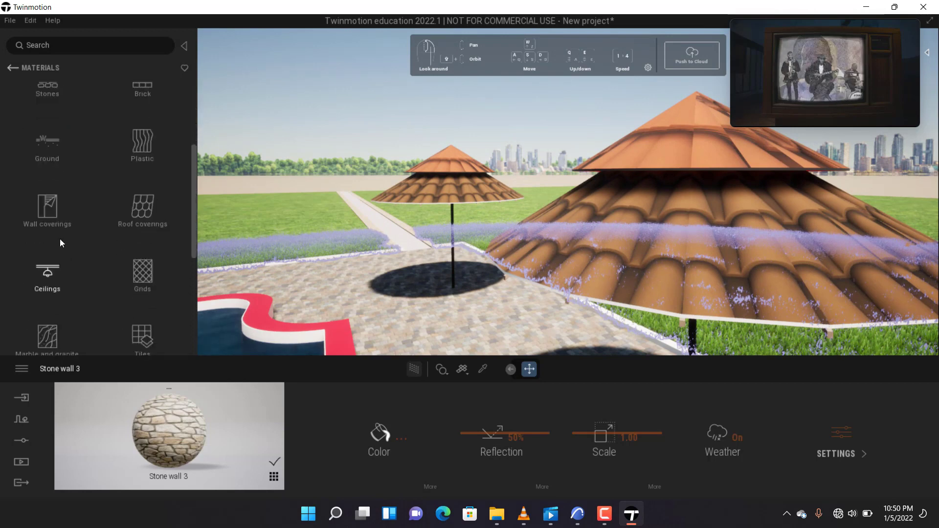
{"action": "scroll", "coordinate": [60, 238], "scroll_direction": "down", "scroll_amount": 4}
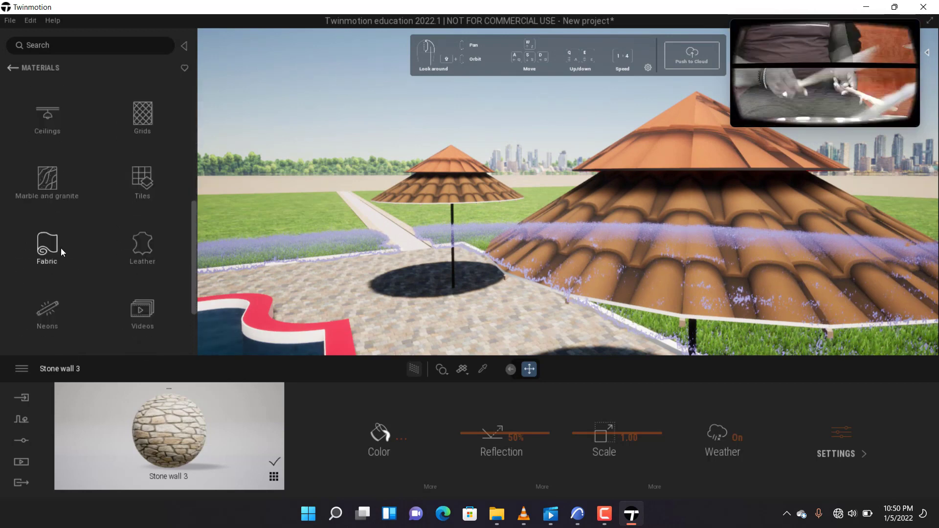
{"action": "left_click", "coordinate": [59, 246]}
{"action": "scroll", "coordinate": [60, 224], "scroll_direction": "down", "scroll_amount": 3}
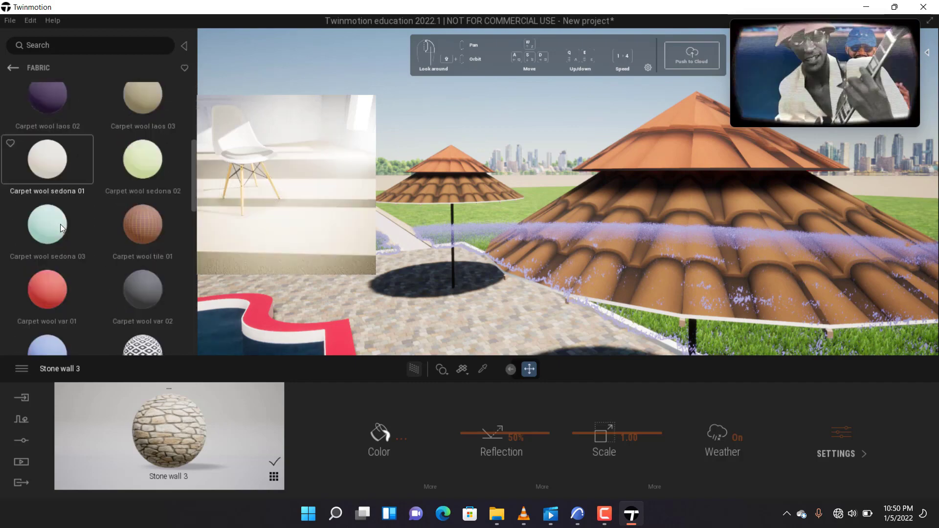
{"action": "scroll", "coordinate": [61, 224], "scroll_direction": "down", "scroll_amount": 6}
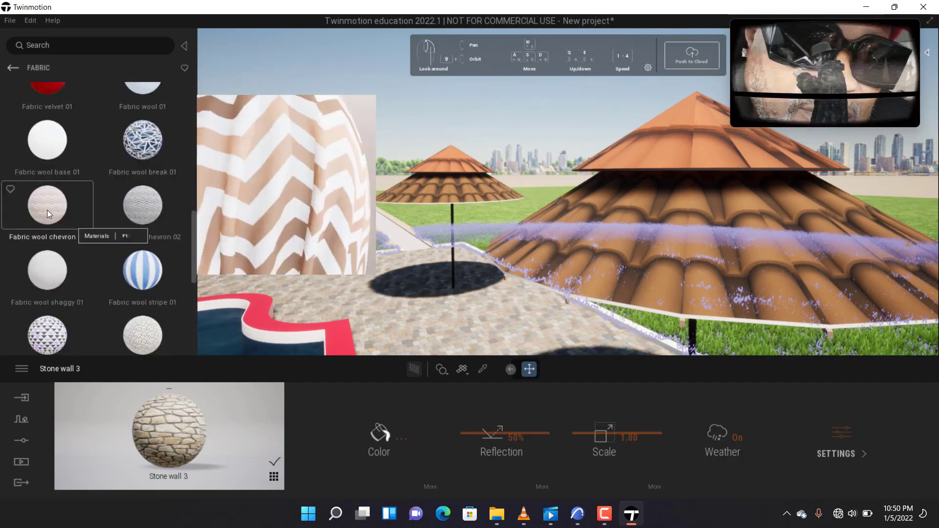
{"action": "left_click_drag", "start_coordinate": [47, 210], "coordinate": [674, 292]}
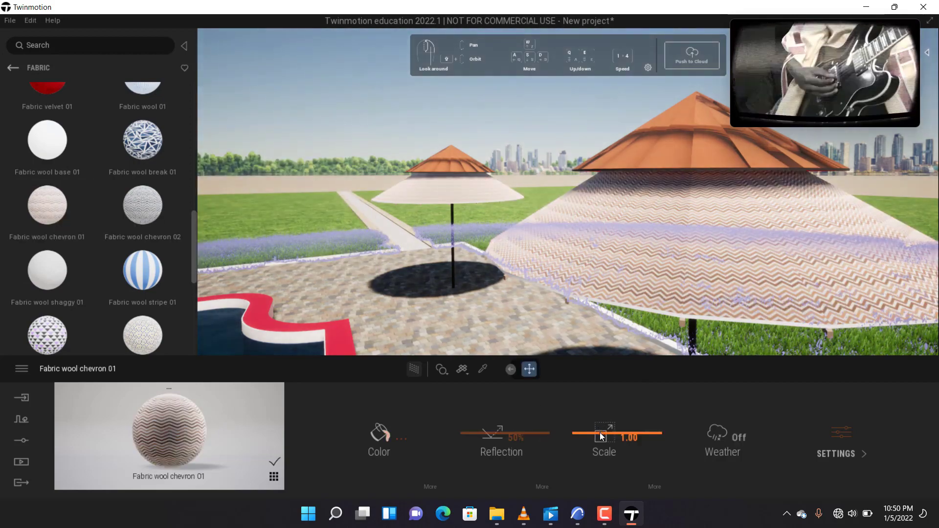
Set the scale of the chevron fabric on the umbrella canopies to 5.05.
{"action": "left_click_drag", "start_coordinate": [601, 437], "coordinate": [600, 414]}
{"action": "right_click_drag", "start_coordinate": [630, 288], "coordinate": [629, 262]}
{"action": "scroll", "coordinate": [629, 262], "scroll_direction": "down", "scroll_amount": 3}
{"action": "scroll", "coordinate": [629, 262], "scroll_direction": "up", "scroll_amount": 2}
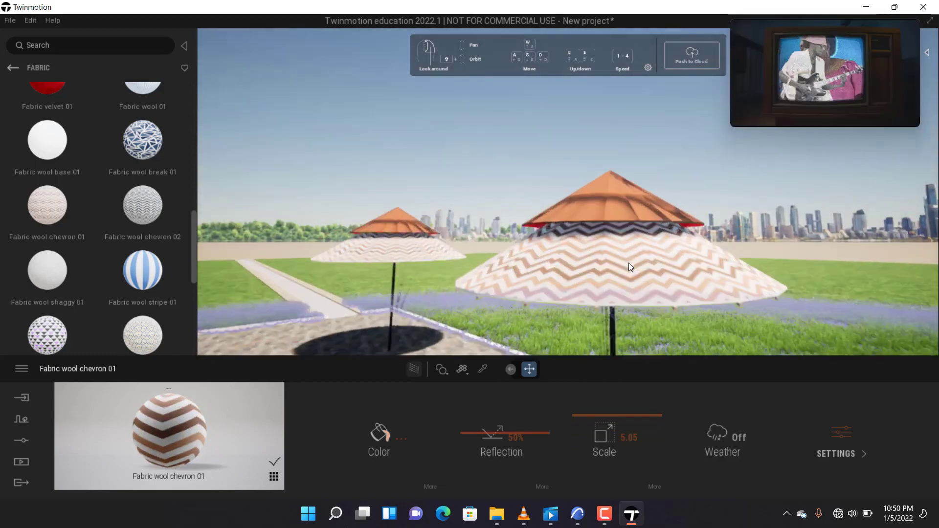
Apply the Shiny painted wall material from the wall coverings to the ribs under the umbrella canopy.
{"action": "scroll", "coordinate": [629, 263], "scroll_direction": "up", "scroll_amount": 3}
{"action": "scroll", "coordinate": [629, 263], "scroll_direction": "down", "scroll_amount": 4}
{"action": "middle_click_drag", "start_coordinate": [629, 263], "coordinate": [633, 277]}
{"action": "scroll", "coordinate": [633, 278], "scroll_direction": "up", "scroll_amount": 3}
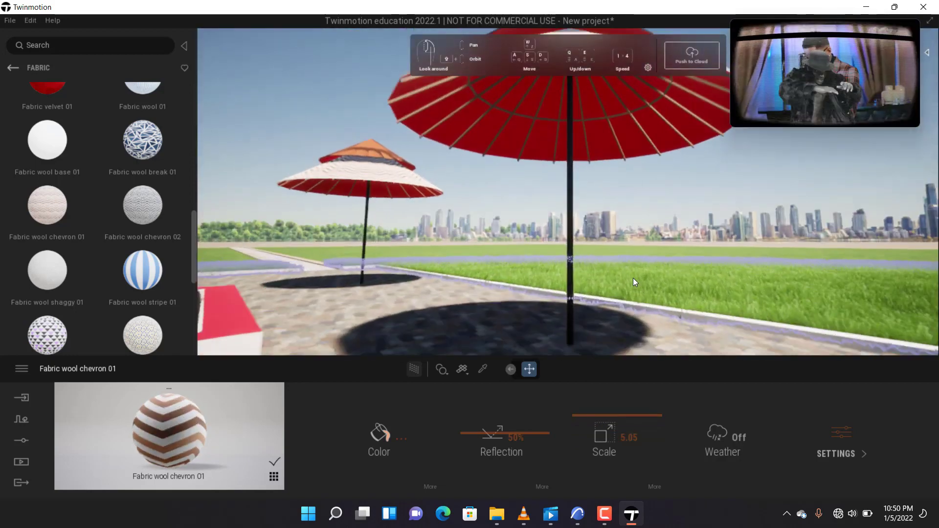
{"action": "scroll", "coordinate": [634, 280], "scroll_direction": "up", "scroll_amount": 3}
{"action": "right_click_drag", "start_coordinate": [633, 279], "coordinate": [599, 252]}
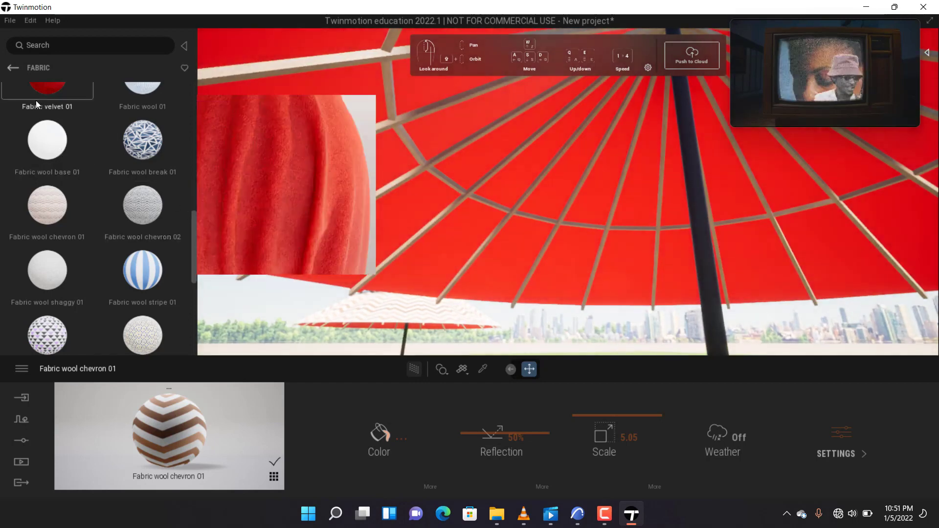
{"action": "left_click", "coordinate": [15, 70]}
{"action": "left_click", "coordinate": [16, 69]}
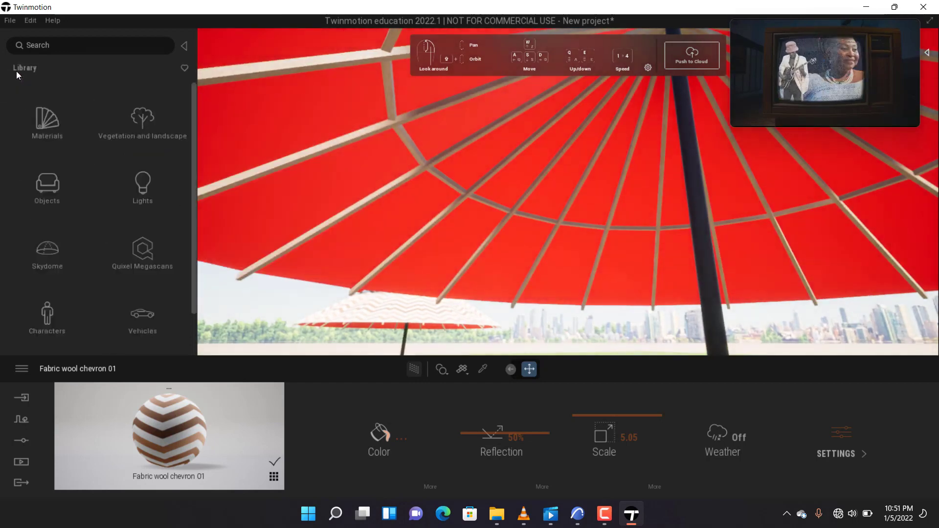
{"action": "left_click", "coordinate": [44, 130]}
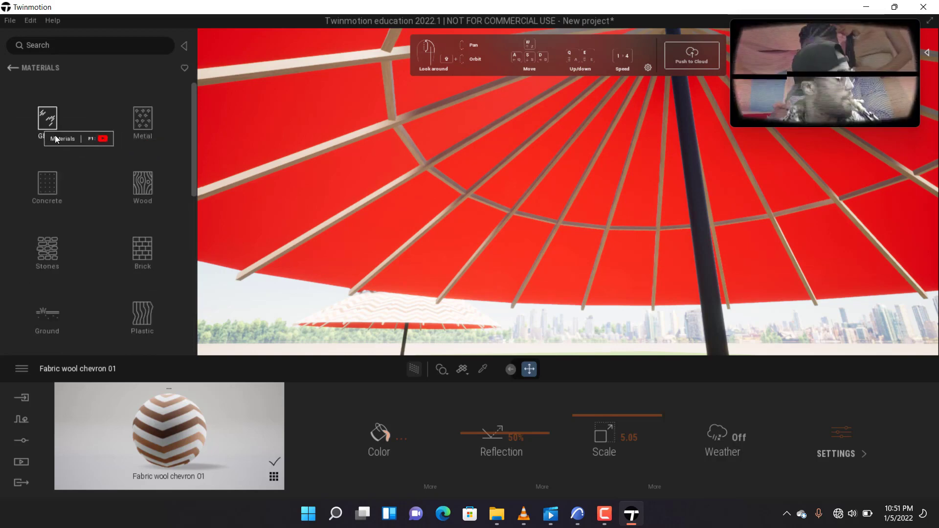
{"action": "scroll", "coordinate": [67, 211], "scroll_direction": "down", "scroll_amount": 2}
{"action": "scroll", "coordinate": [68, 215], "scroll_direction": "down", "scroll_amount": 1}
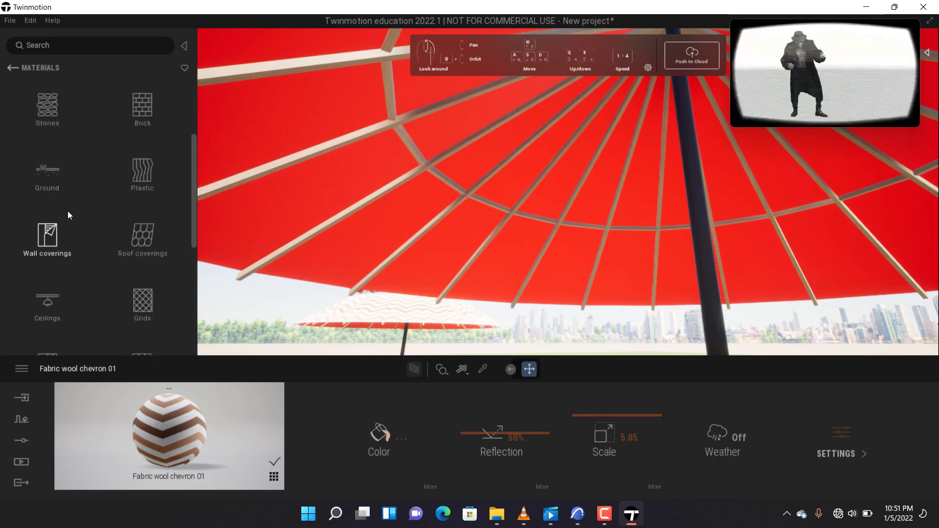
{"action": "scroll", "coordinate": [68, 215], "scroll_direction": "down", "scroll_amount": 2}
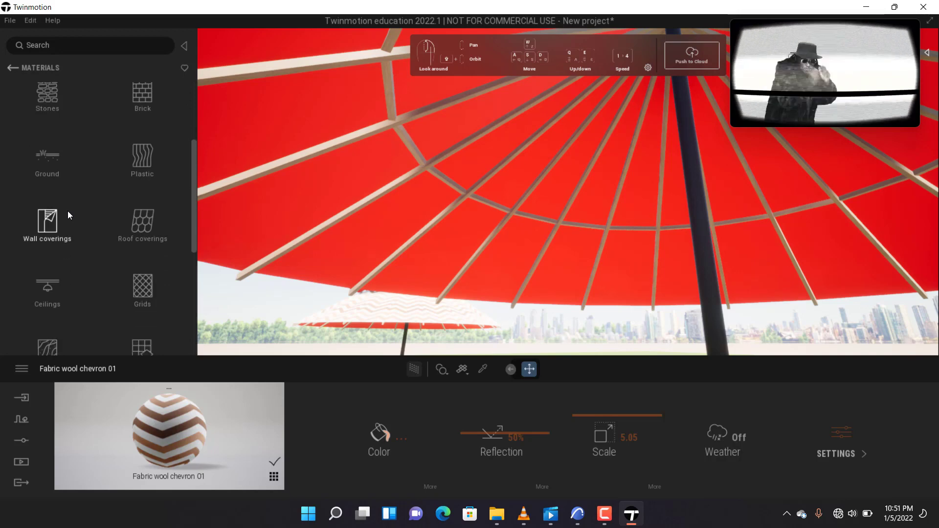
{"action": "scroll", "coordinate": [63, 196], "scroll_direction": "up", "scroll_amount": 1}
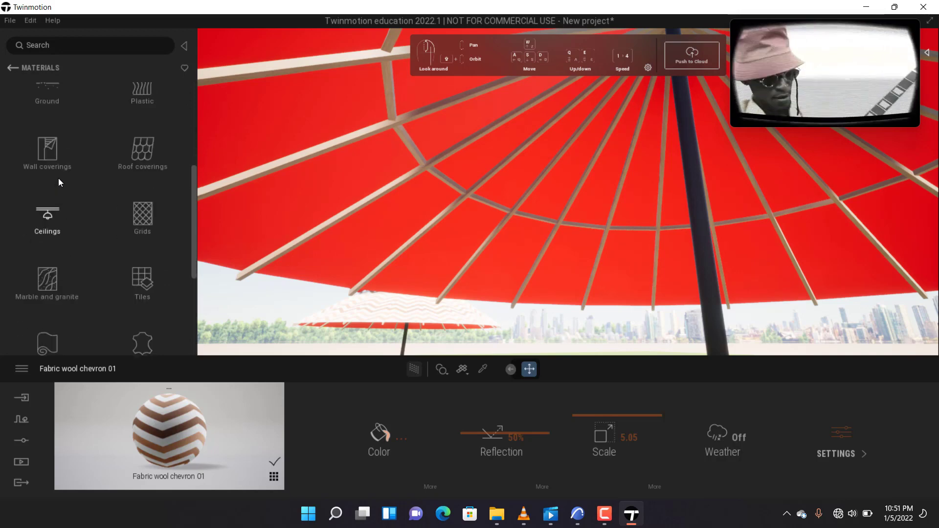
{"action": "left_click", "coordinate": [48, 164]}
{"action": "scroll", "coordinate": [133, 265], "scroll_direction": "down", "scroll_amount": 4}
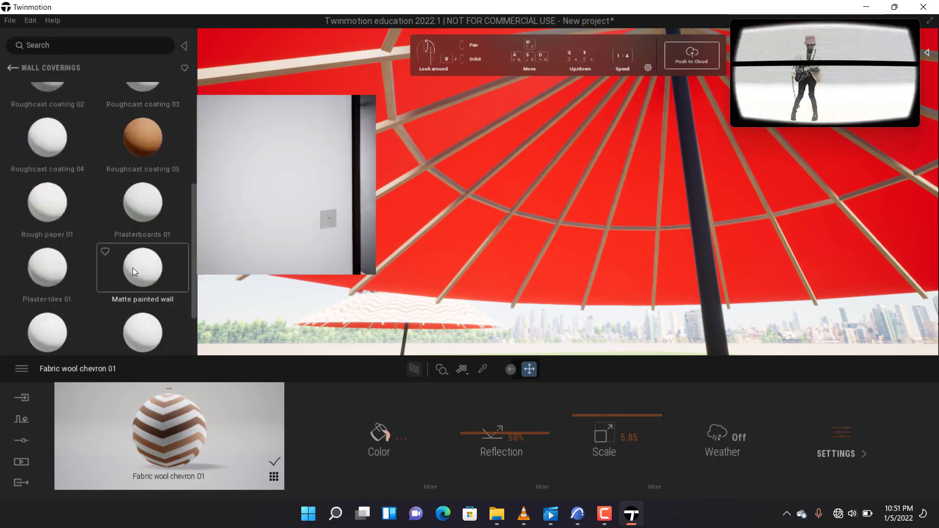
{"action": "mouse_move", "coordinate": [158, 251]}
{"action": "left_mouse_down"}
{"action": "mouse_move", "coordinate": [311, 219]}
{"action": "mouse_move", "coordinate": [336, 240]}
{"action": "mouse_move", "coordinate": [325, 230]}
{"action": "left_mouse_up"}
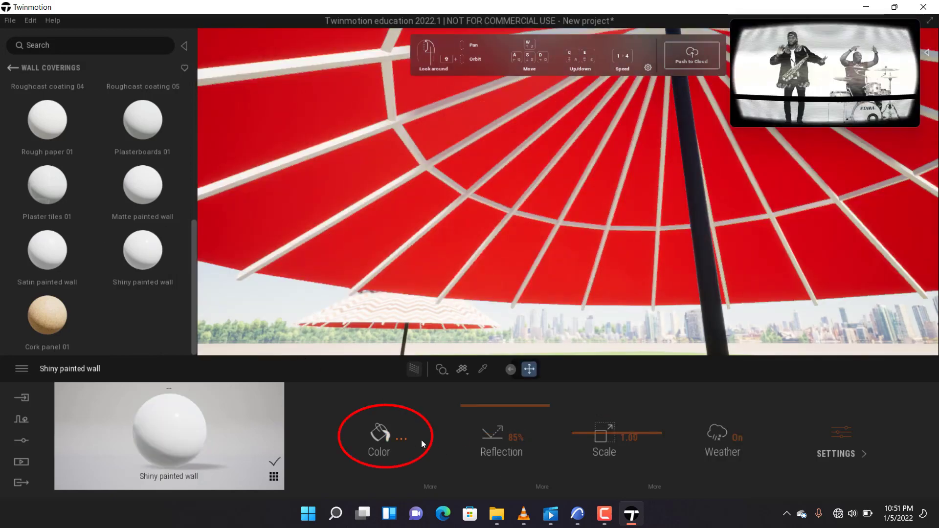
Change the colour of the Shiny painted wall material on the umbrella ribs to near-black 171717.
{"action": "left_click", "coordinate": [393, 431]}
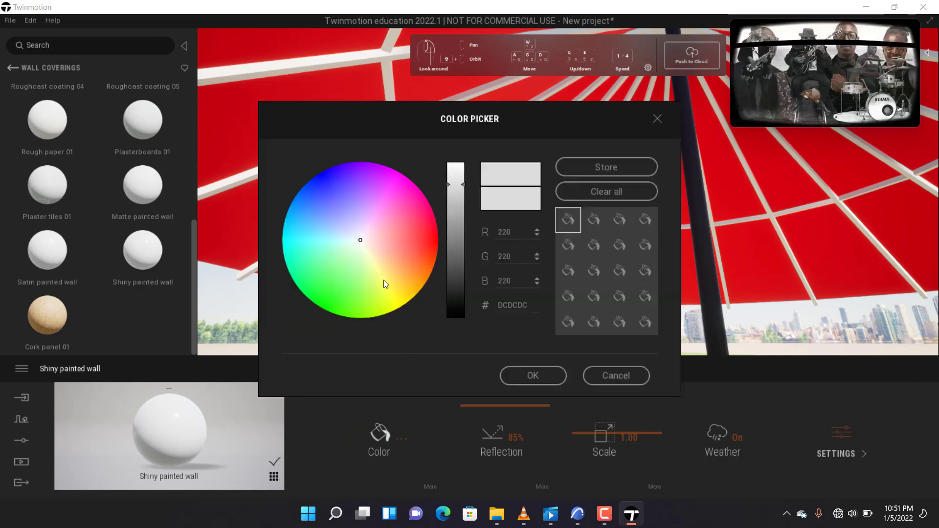
{"action": "left_click", "coordinate": [454, 304]}
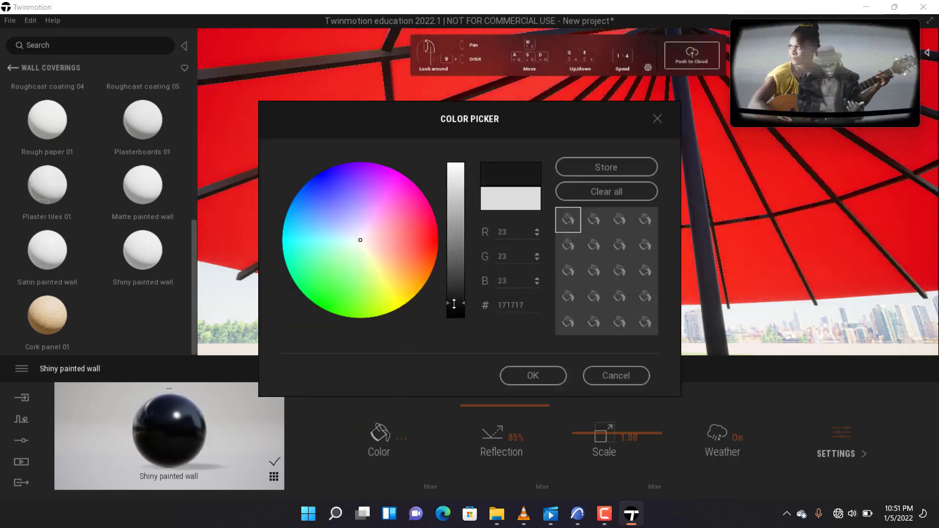
{"action": "left_click", "coordinate": [517, 369]}
Examine the umbrellas' fabric, ribs and poles and the paving beneath them.
{"action": "right_click_drag", "start_coordinate": [530, 310], "coordinate": [537, 285]}
{"action": "scroll", "coordinate": [537, 284], "scroll_direction": "down", "scroll_amount": 6}
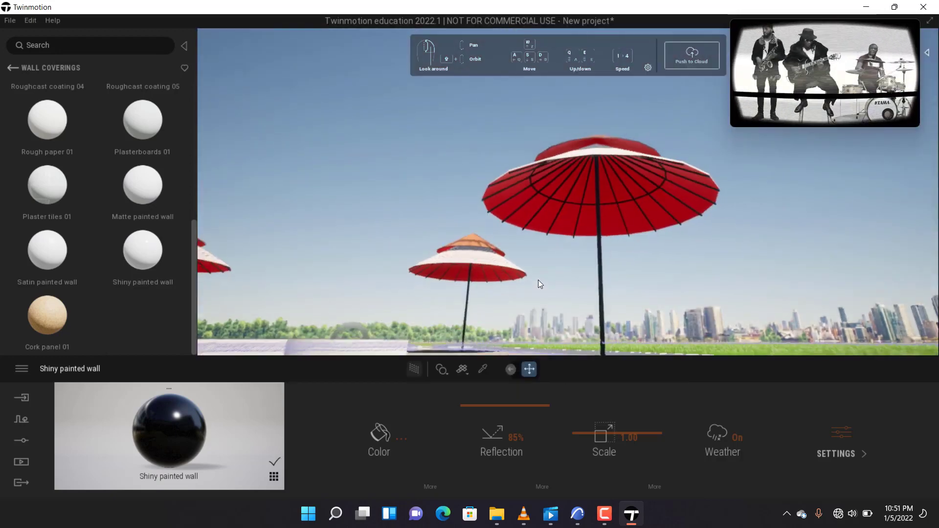
{"action": "mouse_move", "coordinate": [542, 240]}
{"action": "middle_mouse_down"}
{"action": "mouse_move", "coordinate": [546, 253]}
{"action": "mouse_move", "coordinate": [556, 239]}
{"action": "middle_mouse_up"}
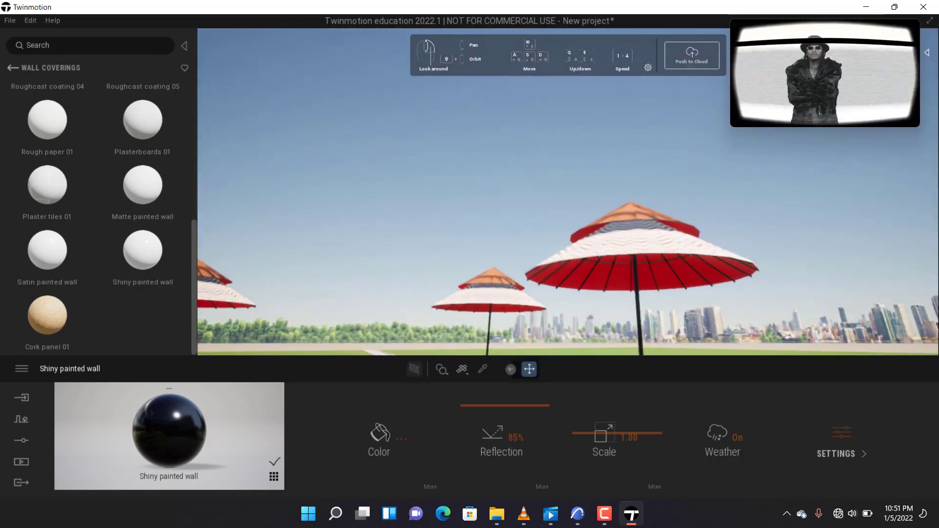
{"action": "scroll", "coordinate": [556, 239], "scroll_direction": "up", "scroll_amount": 3}
{"action": "right_click_drag", "start_coordinate": [555, 221], "coordinate": [551, 186]}
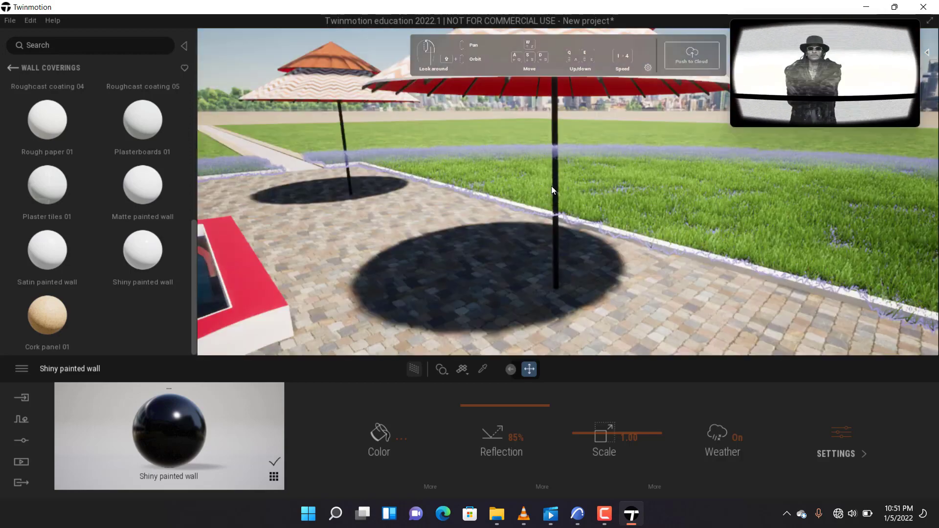
{"action": "middle_click_drag", "start_coordinate": [551, 186], "coordinate": [574, 254]}
{"action": "scroll", "coordinate": [571, 243], "scroll_direction": "down", "scroll_amount": 1}
{"action": "scroll", "coordinate": [565, 215], "scroll_direction": "up", "scroll_amount": 4}
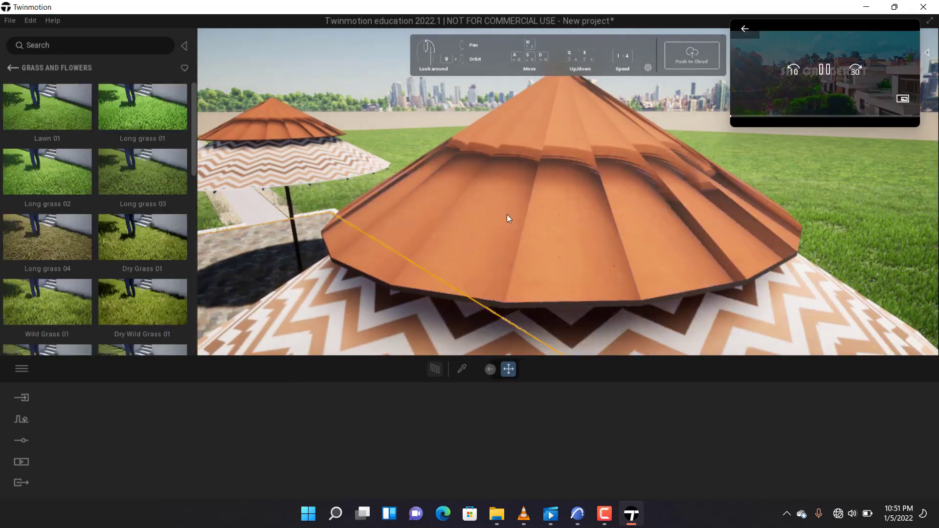
Place a Canary Date Palm from the vegetation library's trees at the lawn edge of the pool paving.
{"action": "left_click", "coordinate": [13, 68]}
{"action": "left_click", "coordinate": [15, 70]}
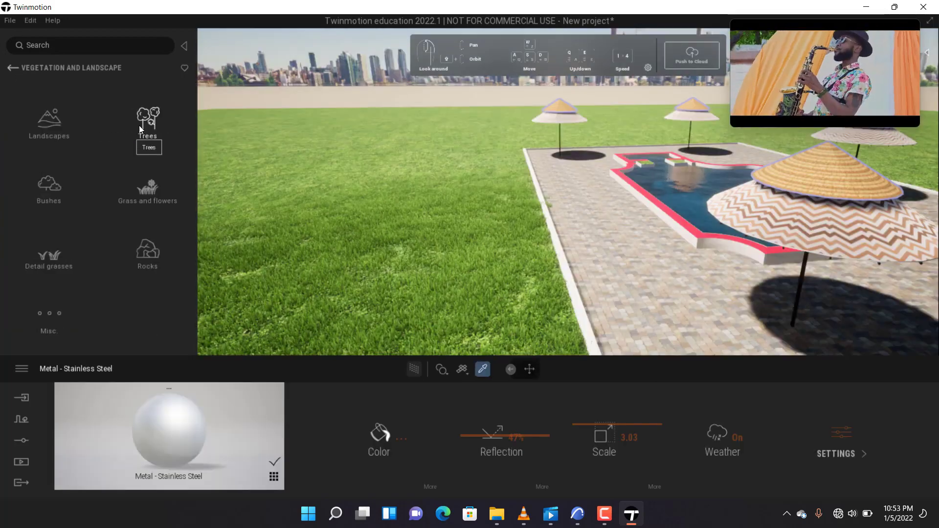
{"action": "left_click", "coordinate": [142, 125]}
{"action": "scroll", "coordinate": [125, 210], "scroll_direction": "down", "scroll_amount": 1}
{"action": "scroll", "coordinate": [122, 223], "scroll_direction": "down", "scroll_amount": 10}
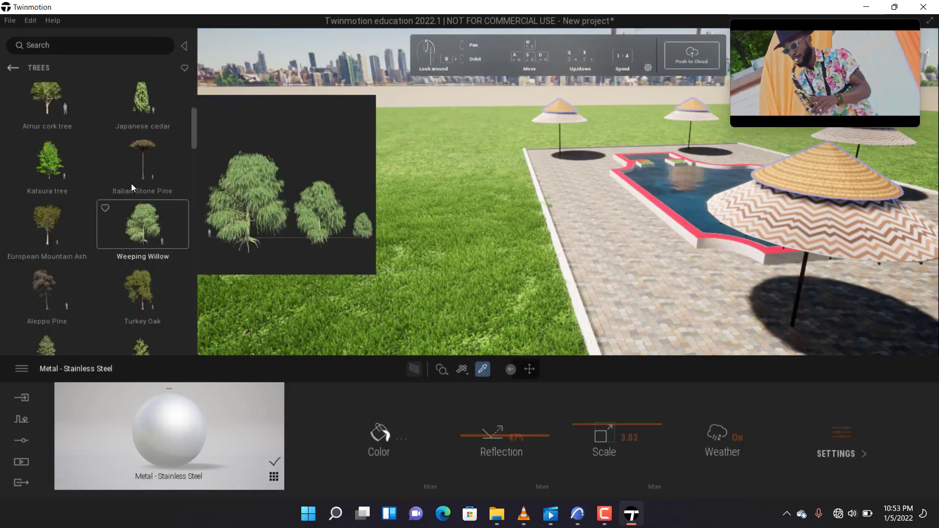
{"action": "scroll", "coordinate": [123, 230], "scroll_direction": "down", "scroll_amount": 8}
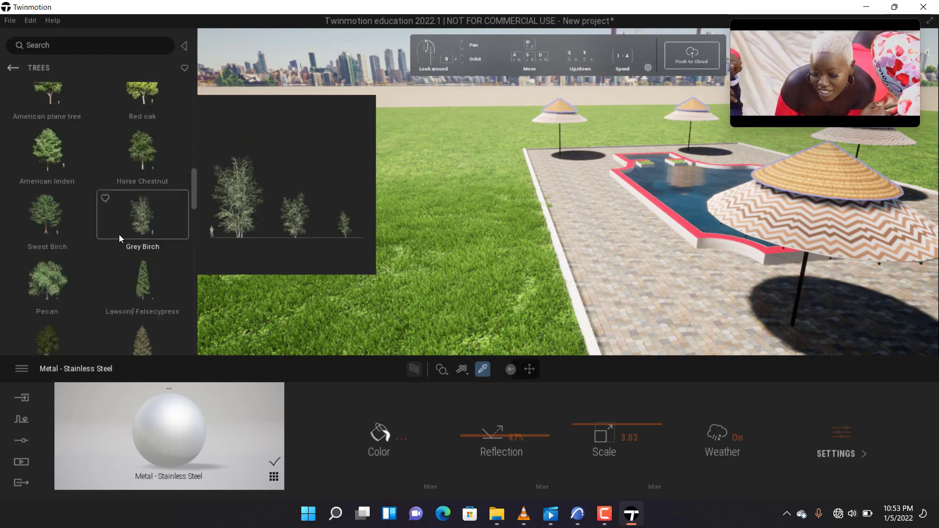
{"action": "scroll", "coordinate": [100, 257], "scroll_direction": "down", "scroll_amount": 8}
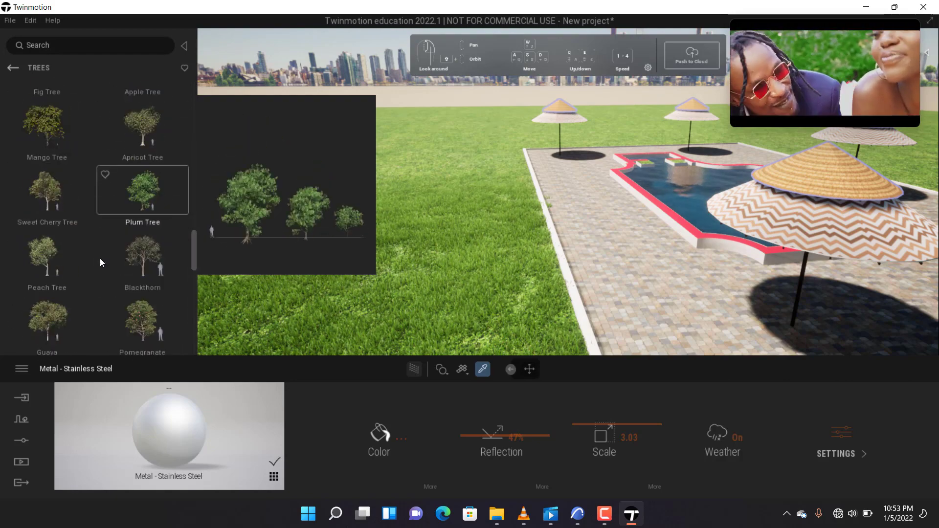
{"action": "scroll", "coordinate": [99, 259], "scroll_direction": "down", "scroll_amount": 5}
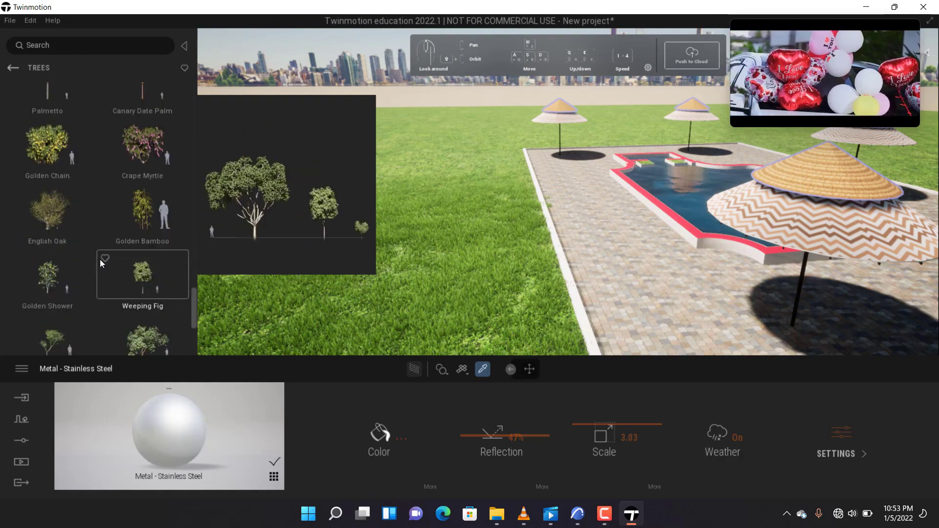
{"action": "scroll", "coordinate": [126, 206], "scroll_direction": "up", "scroll_amount": 2}
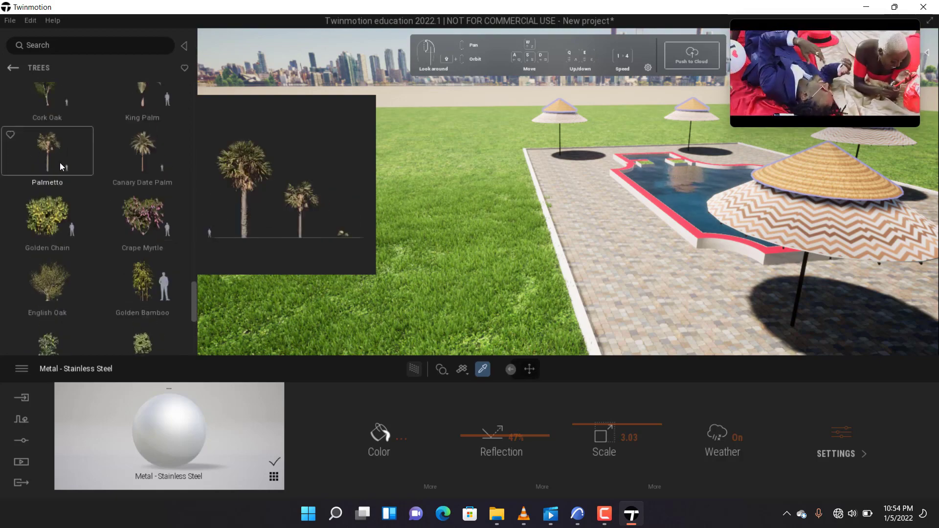
{"action": "scroll", "coordinate": [58, 155], "scroll_direction": "up", "scroll_amount": 1}
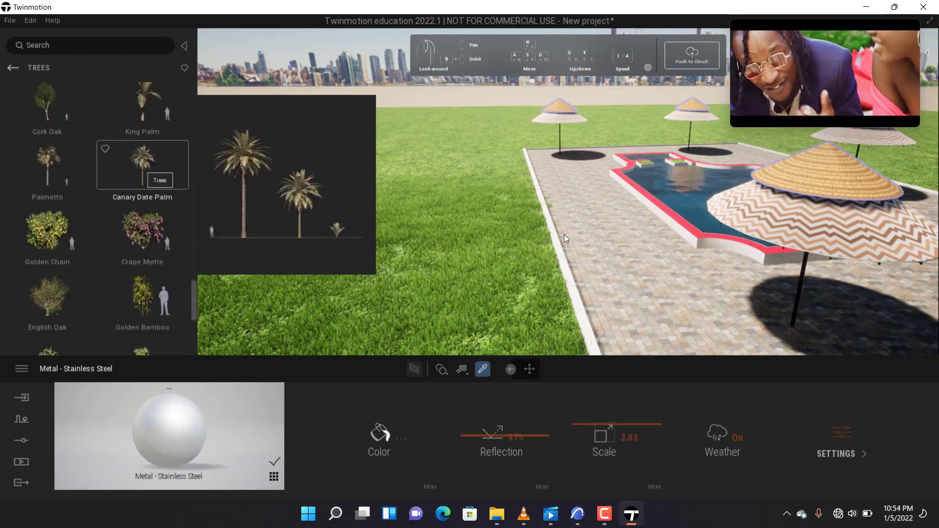
{"action": "left_click_drag", "start_coordinate": [143, 168], "coordinate": [522, 233]}
Make two instance copies of the Canary Date Palm along the paving edge with a spacing of 3.
{"action": "double_click", "coordinate": [522, 229]}
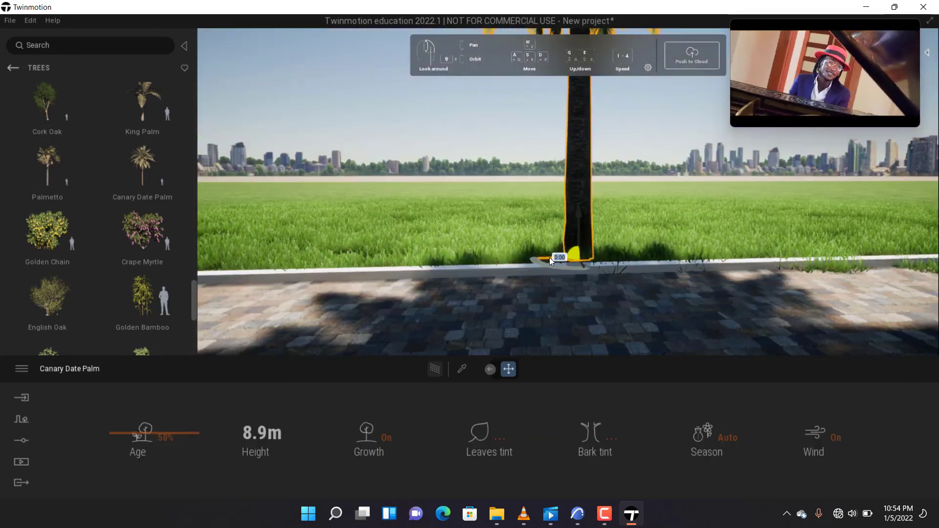
{"action": "left_click_drag", "start_coordinate": [550, 257], "coordinate": [424, 266], "text": "ctrl"}
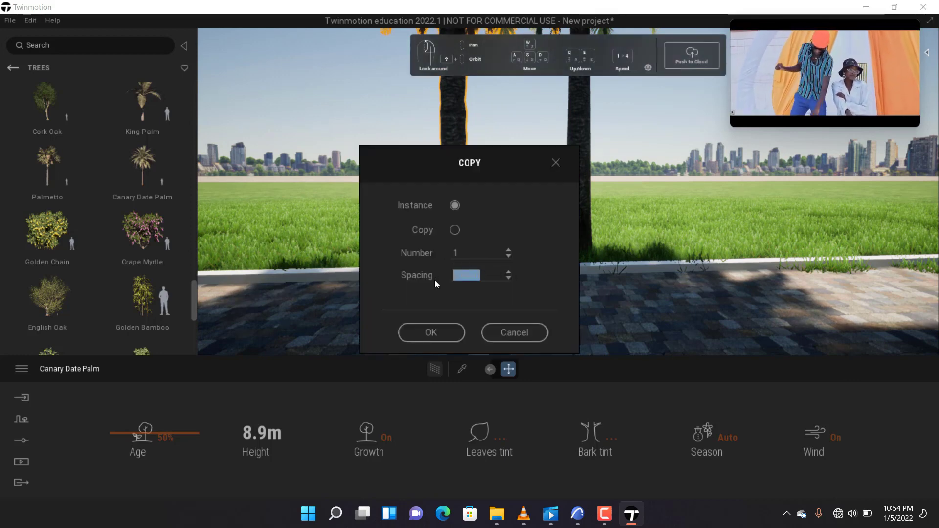
{"action": "type", "text": "3"}
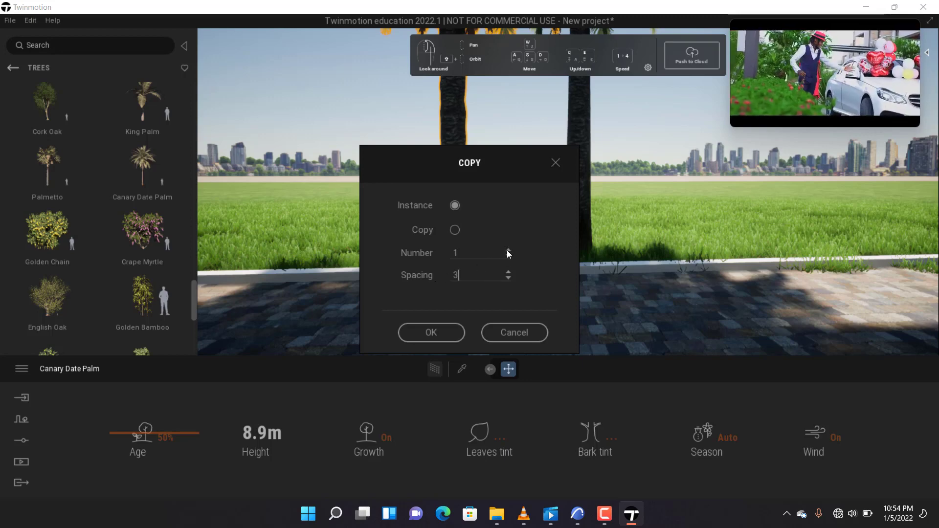
{"action": "left_click", "coordinate": [450, 332]}
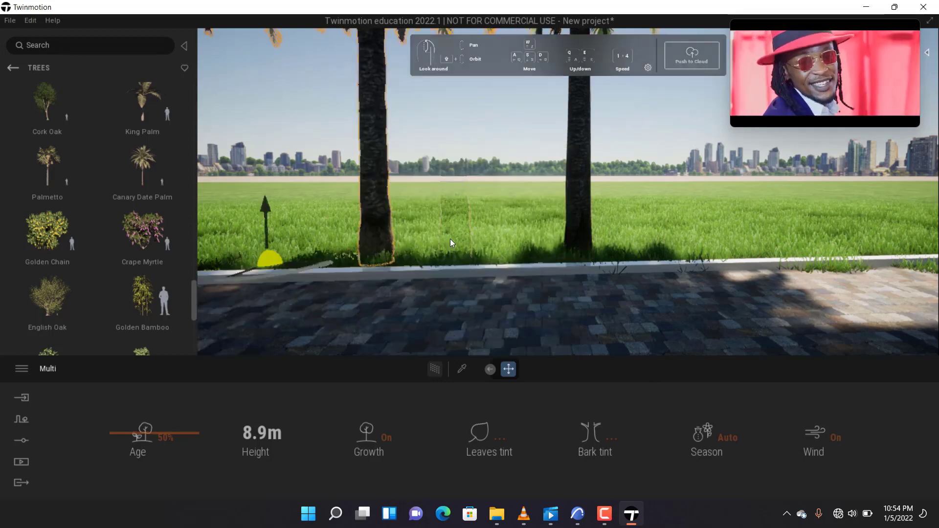
Place a Palmetto at the paving edge beside the row of three date palms.
{"action": "scroll", "coordinate": [450, 239], "scroll_direction": "down", "scroll_amount": 5}
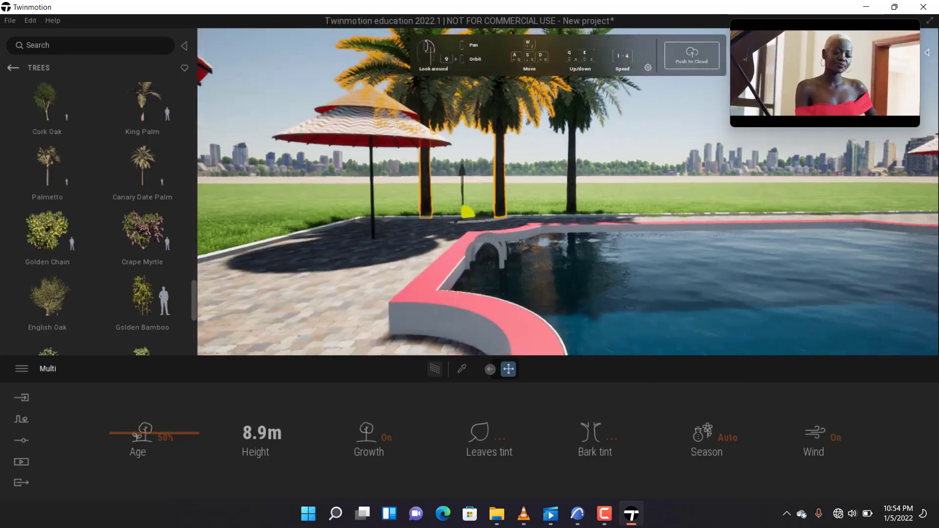
{"action": "scroll", "coordinate": [463, 220], "scroll_direction": "up", "scroll_amount": 5}
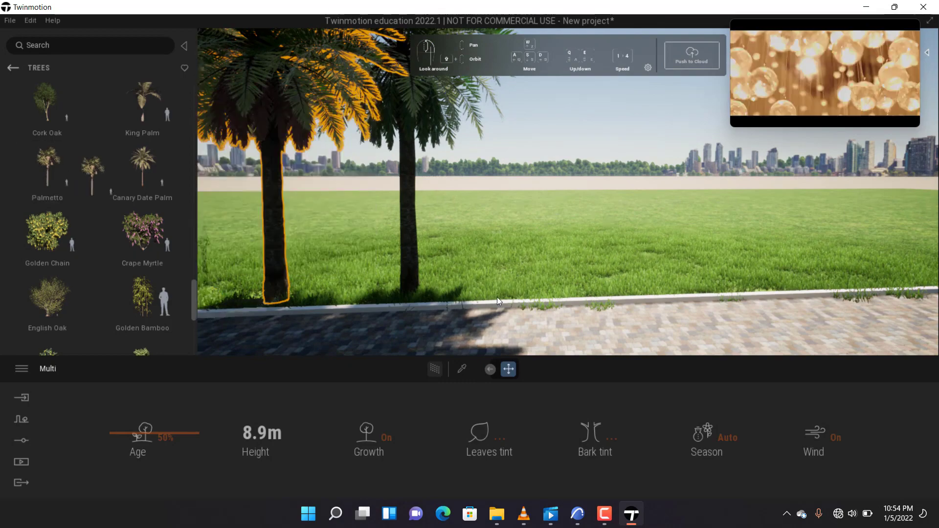
{"action": "left_click_drag", "start_coordinate": [497, 297], "coordinate": [524, 298]}
Place a Canary Date Palm on the other side of the Palmetto and shift it slightly along the kerb.
{"action": "right_click_drag", "start_coordinate": [499, 261], "coordinate": [599, 287]}
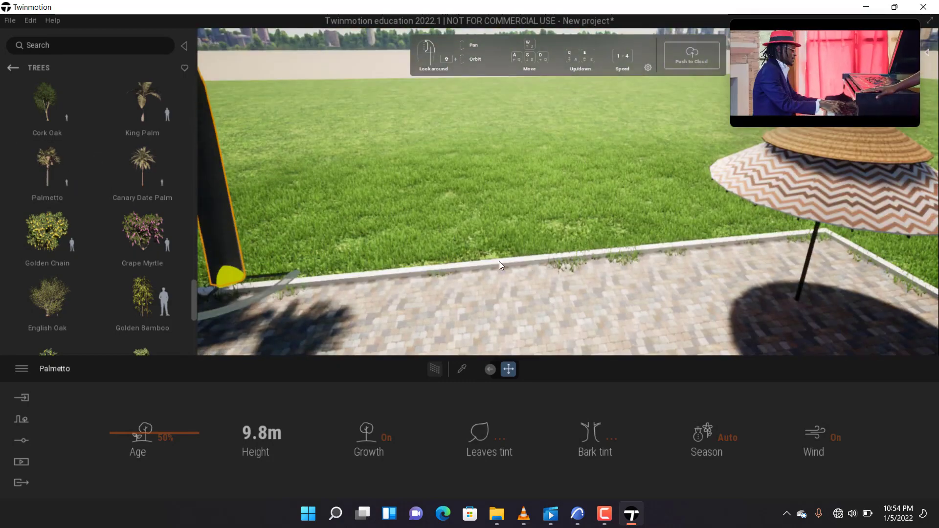
{"action": "mouse_move", "coordinate": [169, 187]}
{"action": "left_mouse_down"}
{"action": "mouse_move", "coordinate": [365, 265]}
{"action": "mouse_move", "coordinate": [402, 264]}
{"action": "left_mouse_up"}
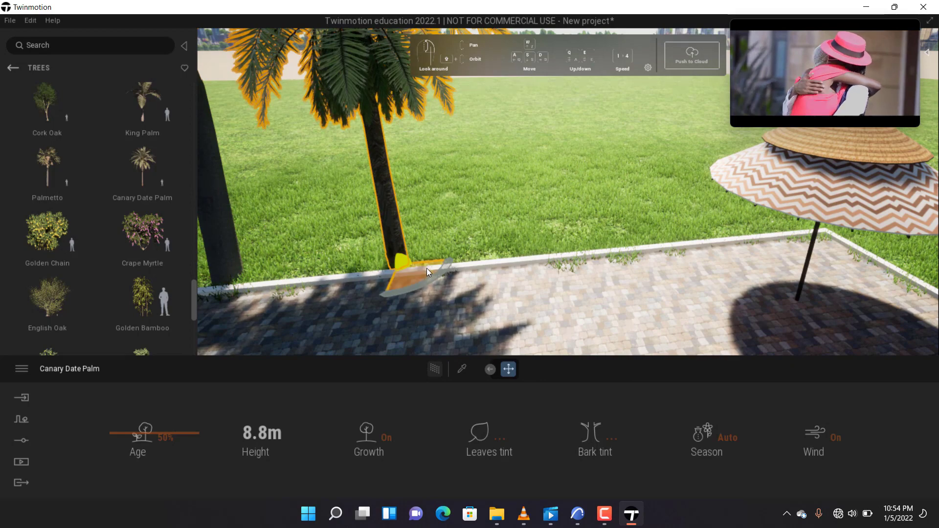
{"action": "mouse_move", "coordinate": [430, 269]}
{"action": "left_mouse_down"}
{"action": "mouse_move", "coordinate": [450, 273]}
{"action": "mouse_move", "coordinate": [439, 268]}
{"action": "left_mouse_up"}
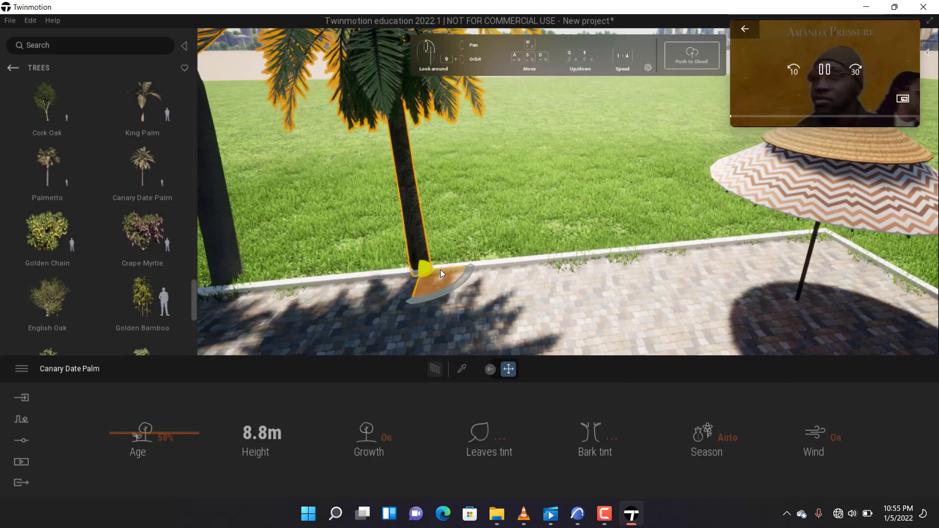
Make two instance copies of this new date palm along the kerb with a spacing of 3.
{"action": "left_click_drag", "start_coordinate": [441, 269], "coordinate": [558, 265]}
{"action": "left_click_drag", "start_coordinate": [480, 275], "coordinate": [458, 277]}
{"action": "type", "text": "1"}
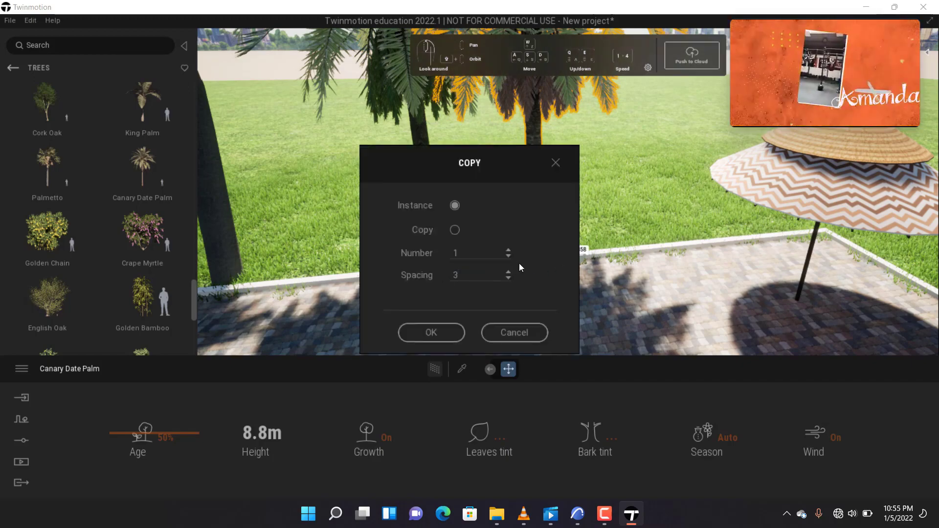
{"action": "left_click", "coordinate": [436, 325]}
Place a Palmetto at the paving corner where the row of date palms ends.
{"action": "right_click_drag", "start_coordinate": [554, 279], "coordinate": [507, 273]}
{"action": "key", "text": "s"}
{"action": "key", "text": "w"}
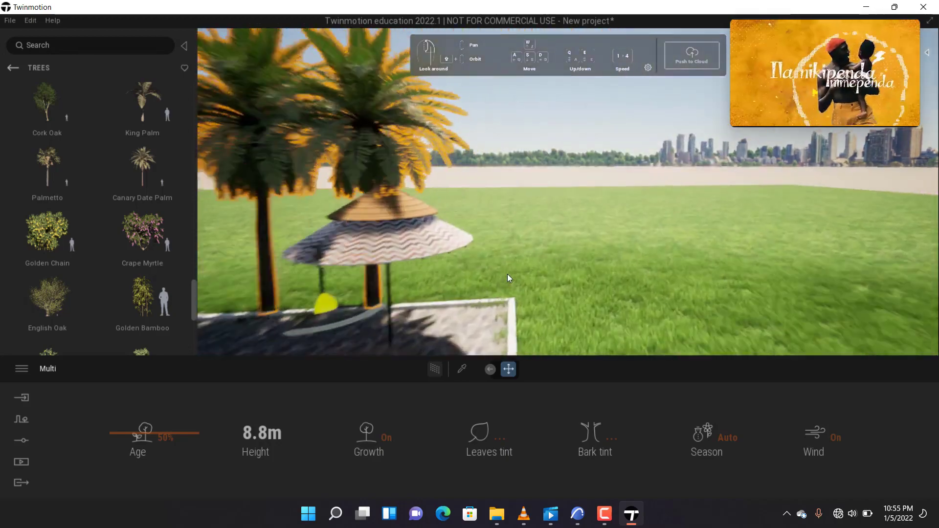
{"action": "mouse_move", "coordinate": [39, 151]}
{"action": "left_click_drag", "start_coordinate": [29, 155], "coordinate": [561, 233]}
Place a Canary Date Palm at the opposite corner of the same end of the pool paving.
{"action": "scroll", "coordinate": [562, 250], "scroll_direction": "down", "scroll_amount": 5}
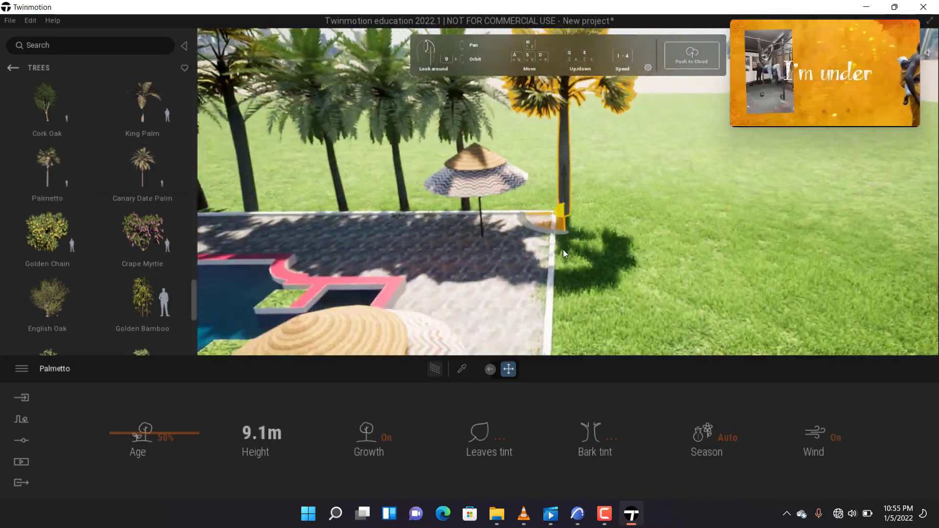
{"action": "mouse_move", "coordinate": [155, 186]}
{"action": "left_click_drag", "start_coordinate": [155, 185], "coordinate": [559, 321]}
Make five instance copies of the corner date palm along the near paving edge with 2.73 m spacing.
{"action": "middle_click_drag", "start_coordinate": [489, 288], "coordinate": [557, 278]}
{"action": "middle_click_drag", "start_coordinate": [581, 319], "coordinate": [647, 247]}
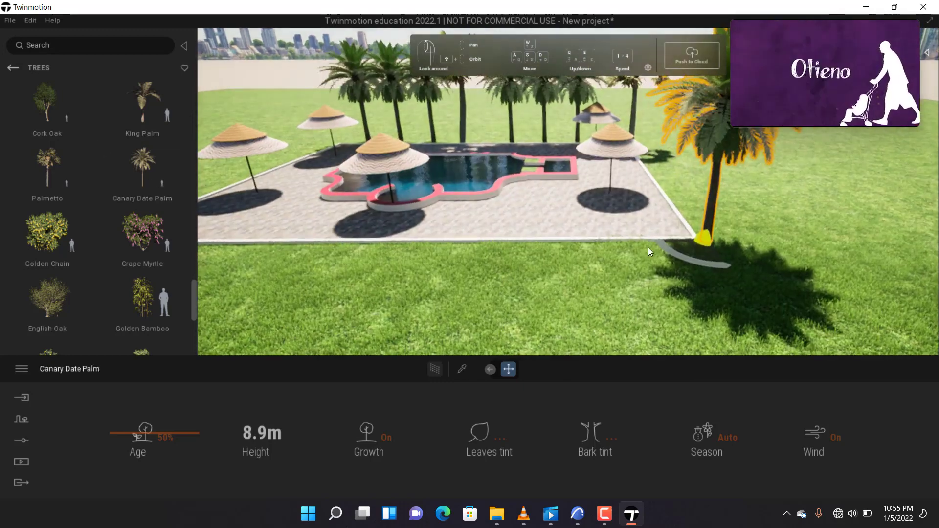
{"action": "left_click_drag", "start_coordinate": [673, 245], "coordinate": [614, 248]}
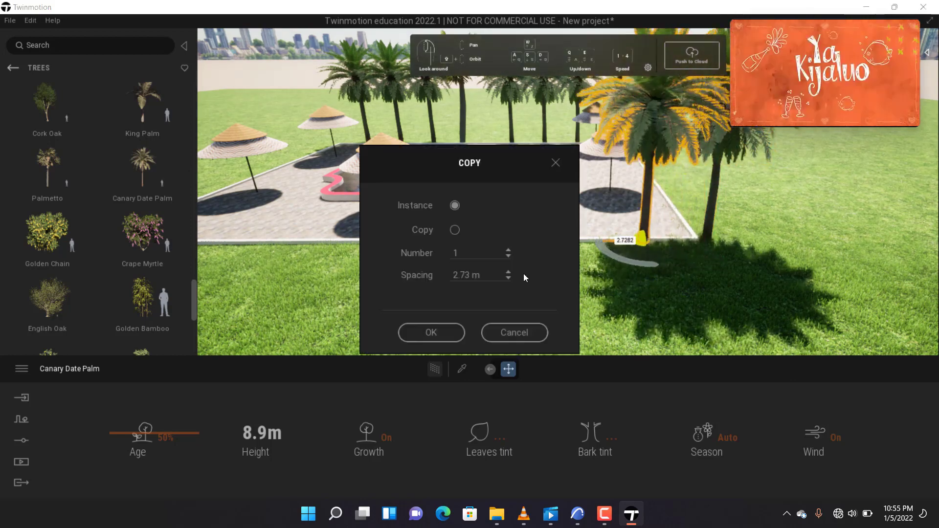
{"action": "left_click", "coordinate": [506, 248]}
{"action": "left_click", "coordinate": [507, 248]}
{"action": "left_click", "coordinate": [506, 248]}
{"action": "left_click", "coordinate": [506, 248]}
{"action": "left_click", "coordinate": [439, 327]}
Place a Palmetto on the lawn on each side of the walkway where it meets the pool paving.
{"action": "mouse_move", "coordinate": [514, 307]}
{"action": "right_mouse_down"}
{"action": "mouse_move", "coordinate": [515, 298]}
{"action": "mouse_move", "coordinate": [503, 306]}
{"action": "mouse_move", "coordinate": [514, 308]}
{"action": "right_mouse_up"}
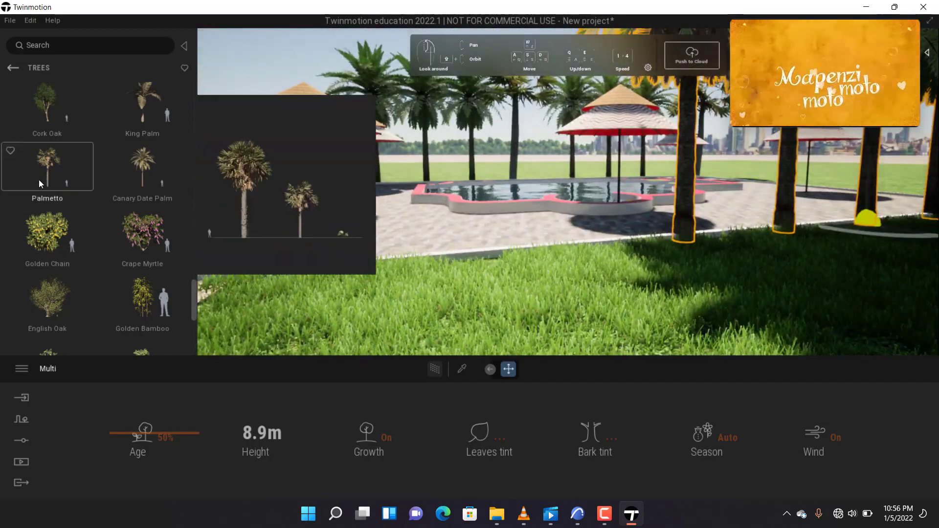
{"action": "left_click_drag", "start_coordinate": [39, 181], "coordinate": [551, 265]}
{"action": "scroll", "coordinate": [523, 260], "scroll_direction": "down", "scroll_amount": 3}
{"action": "middle_click_drag", "start_coordinate": [523, 261], "coordinate": [440, 249]}
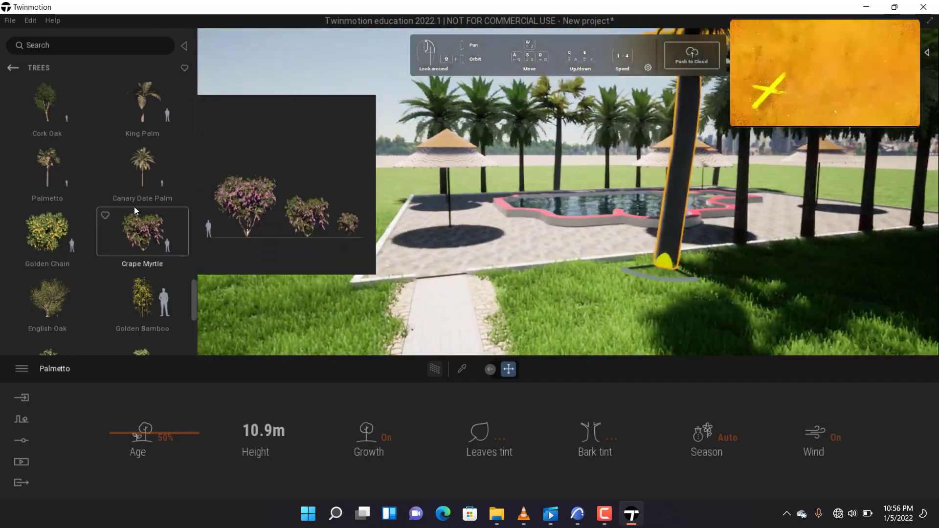
{"action": "left_click_drag", "start_coordinate": [49, 175], "coordinate": [361, 305]}
Place a King Palm on the lawn in front of the short end of the paving, near the umbrellas.
{"action": "right_click_drag", "start_coordinate": [268, 249], "coordinate": [361, 264]}
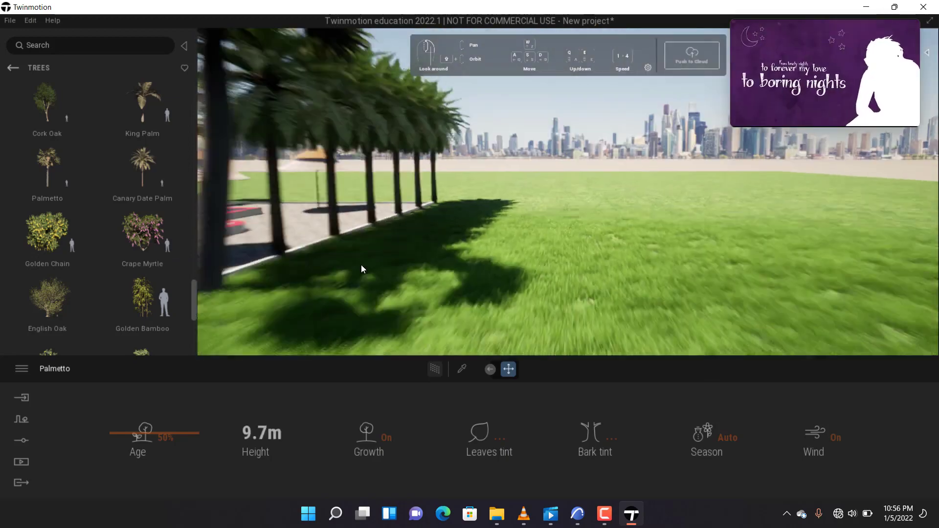
{"action": "middle_click_drag", "start_coordinate": [361, 264], "coordinate": [491, 234]}
{"action": "scroll", "coordinate": [491, 235], "scroll_direction": "down", "scroll_amount": 3}
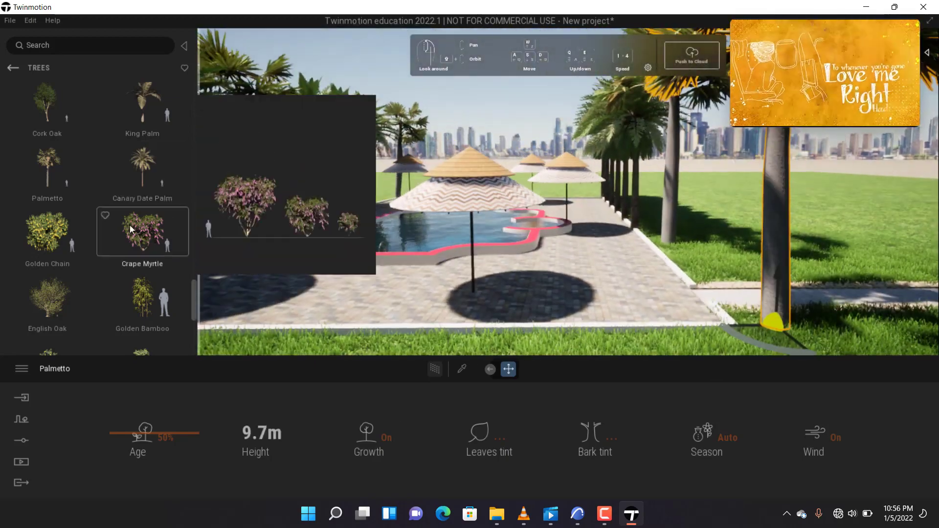
{"action": "left_click_drag", "start_coordinate": [147, 126], "coordinate": [385, 345]}
Place Canary Date Palms on both sides of the King Palm along the short end of the paving.
{"action": "scroll", "coordinate": [385, 345], "scroll_direction": "down", "scroll_amount": 3}
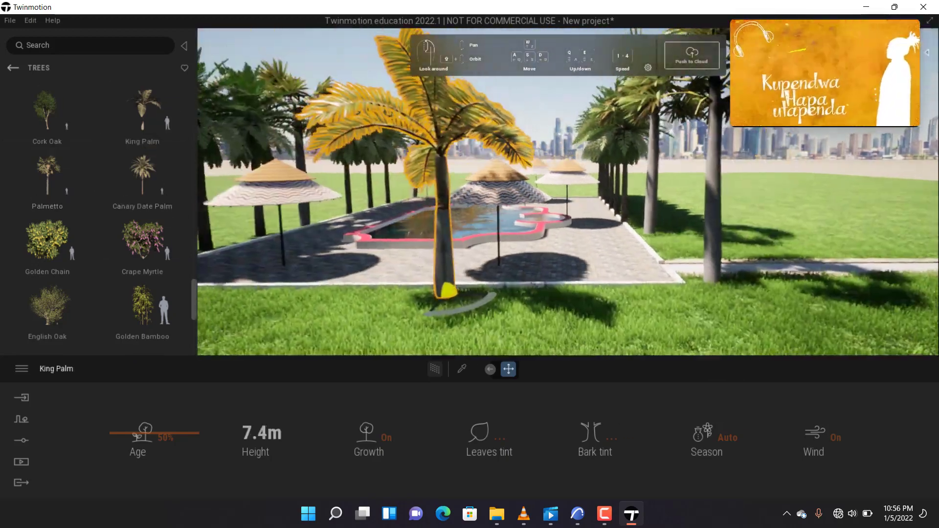
{"action": "middle_click_drag", "start_coordinate": [384, 344], "coordinate": [470, 337]}
{"action": "left_click_drag", "start_coordinate": [52, 169], "coordinate": [379, 311]}
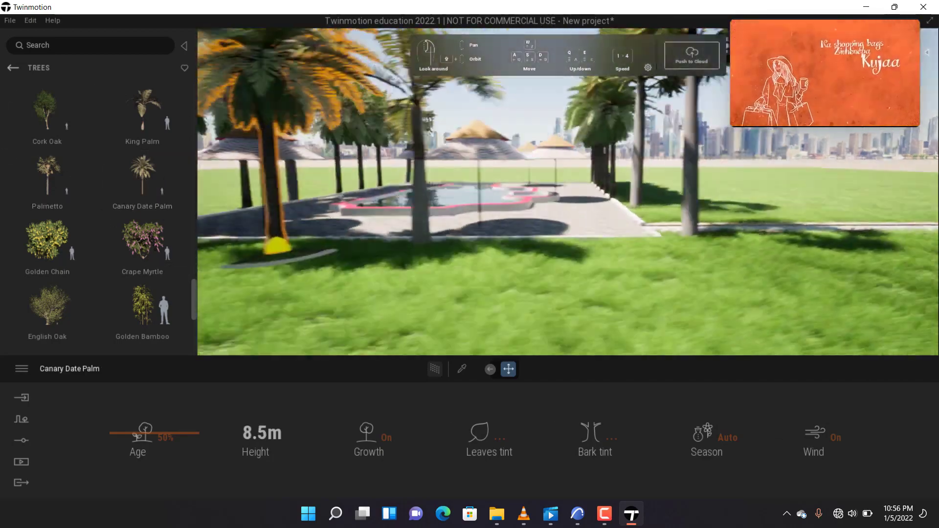
{"action": "left_click_drag", "start_coordinate": [142, 177], "coordinate": [530, 263]}
{"action": "middle_click_drag", "start_coordinate": [554, 228], "coordinate": [530, 212]}
{"action": "scroll", "coordinate": [530, 211], "scroll_direction": "up", "scroll_amount": 3}
Place another King Palm at the end of that row, near the paving corner on the walkway side.
{"action": "mouse_move", "coordinate": [137, 177]}
{"action": "left_click_drag", "start_coordinate": [146, 117], "coordinate": [409, 289]}
{"action": "middle_click_drag", "start_coordinate": [409, 289], "coordinate": [465, 174]}
{"action": "scroll", "coordinate": [465, 174], "scroll_direction": "up", "scroll_amount": 3}
{"action": "scroll", "coordinate": [466, 174], "scroll_direction": "up", "scroll_amount": 5}
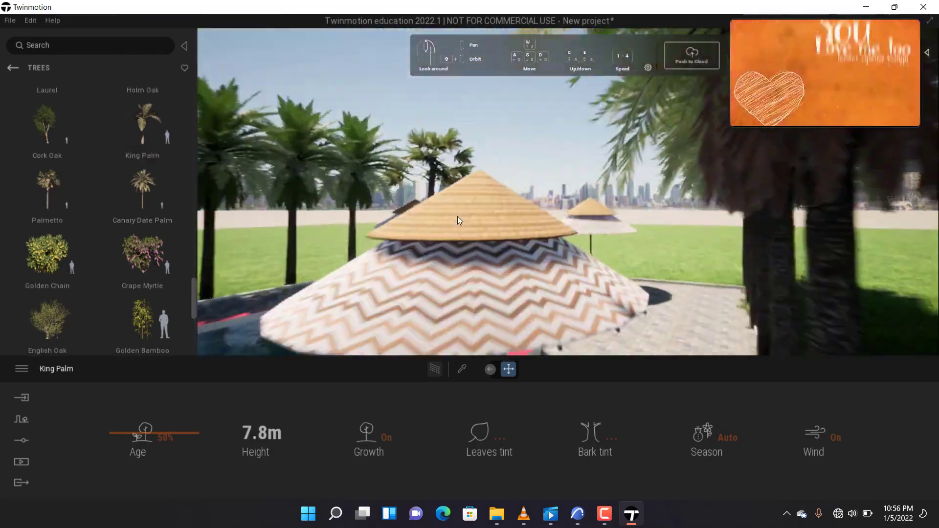
{"action": "right_click_drag", "start_coordinate": [458, 217], "coordinate": [470, 254]}
{"action": "middle_click_drag", "start_coordinate": [469, 255], "coordinate": [535, 220], "text": "shift"}
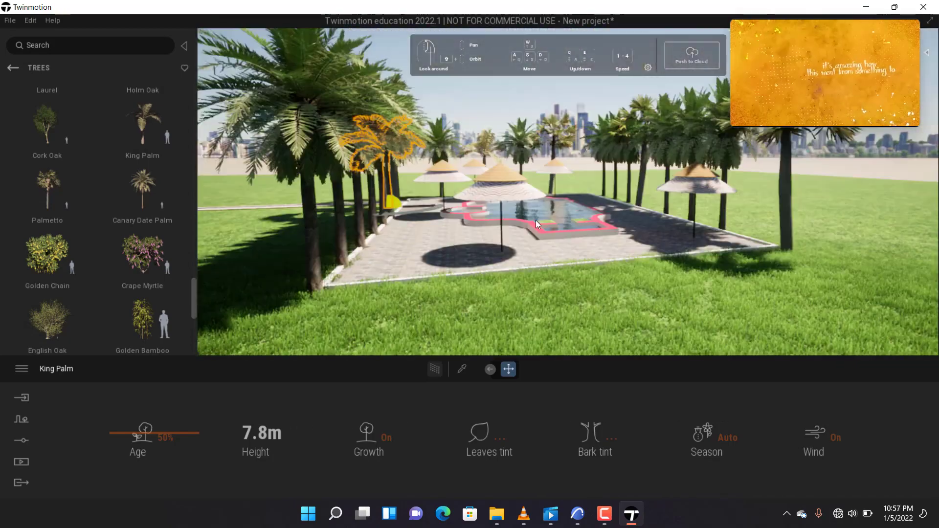
Place two Canary Date Palms and two Palmettos on the lawn along the paving's open short end, between the corner palms.
{"action": "left_click_drag", "start_coordinate": [155, 195], "coordinate": [555, 278]}
{"action": "scroll", "coordinate": [559, 306], "scroll_direction": "down", "scroll_amount": 3}
{"action": "scroll", "coordinate": [555, 278], "scroll_direction": "up", "scroll_amount": 1}
{"action": "scroll", "coordinate": [64, 169], "scroll_direction": "up", "scroll_amount": 2}
{"action": "scroll", "coordinate": [64, 169], "scroll_direction": "up", "scroll_amount": 1}
{"action": "left_click_drag", "start_coordinate": [63, 168], "coordinate": [367, 313]}
{"action": "left_click_drag", "start_coordinate": [62, 169], "coordinate": [700, 274]}
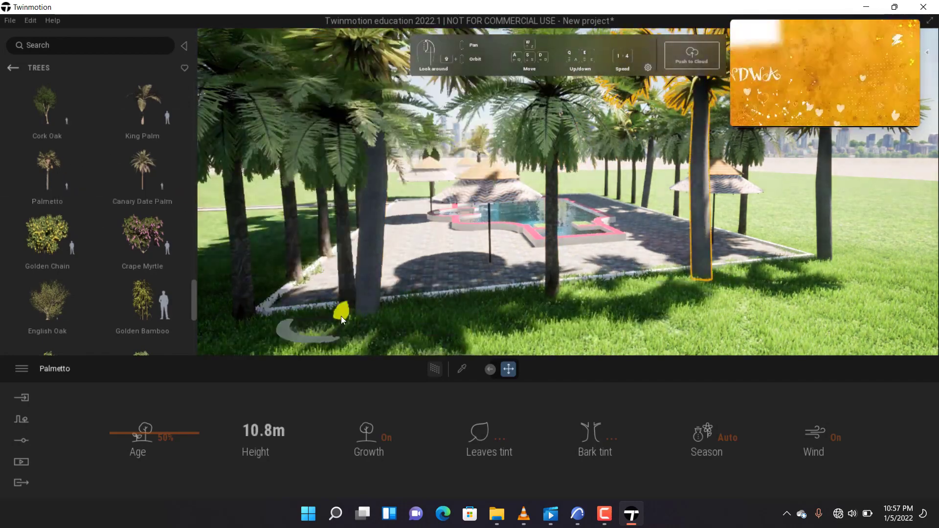
{"action": "scroll", "coordinate": [775, 298], "scroll_direction": "up", "scroll_amount": 2}
{"action": "left_click", "coordinate": [770, 271]}
Start Vegetation paint and add Indian Sandalwood and Chinaberry Tree to its set of models.
{"action": "right_click_drag", "start_coordinate": [770, 271], "coordinate": [551, 210]}
{"action": "scroll", "coordinate": [550, 210], "scroll_direction": "up", "scroll_amount": 6}
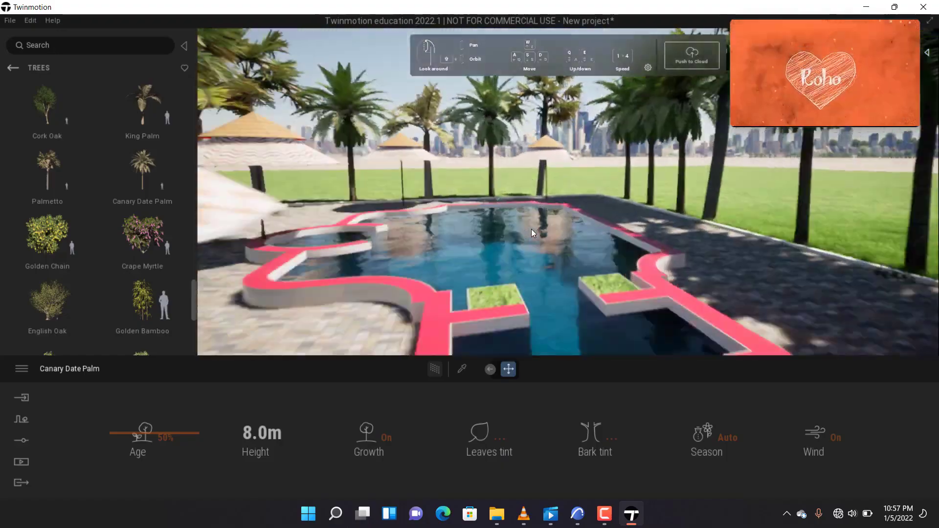
{"action": "scroll", "coordinate": [527, 209], "scroll_direction": "up", "scroll_amount": 8}
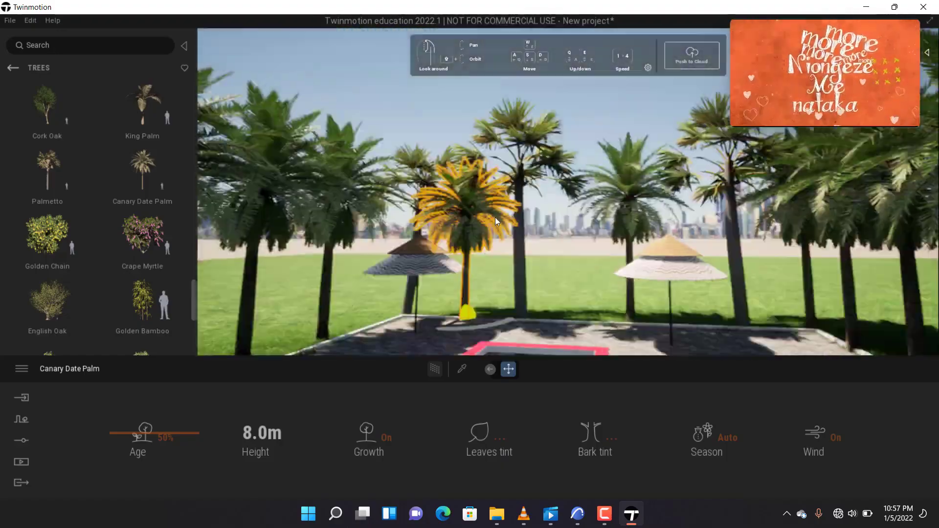
{"action": "scroll", "coordinate": [547, 216], "scroll_direction": "down", "scroll_amount": 5}
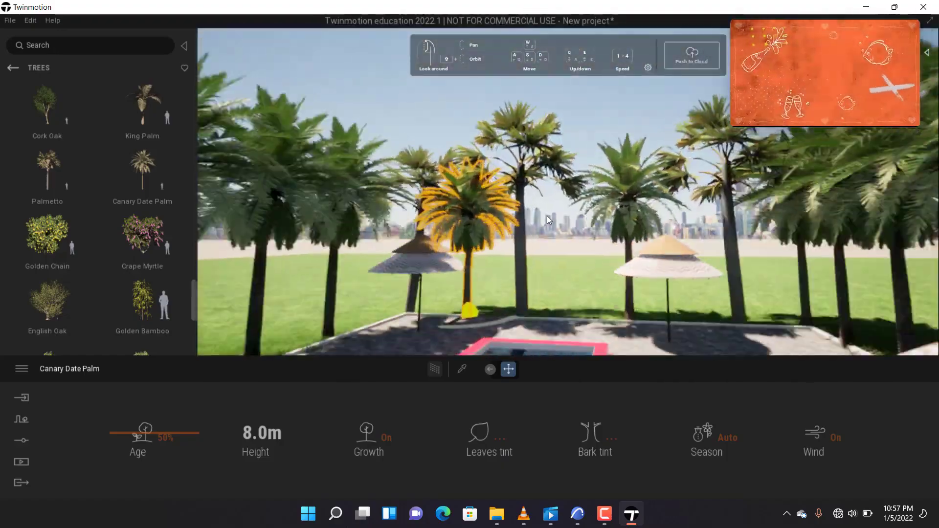
{"action": "scroll", "coordinate": [552, 220], "scroll_direction": "down", "scroll_amount": 4}
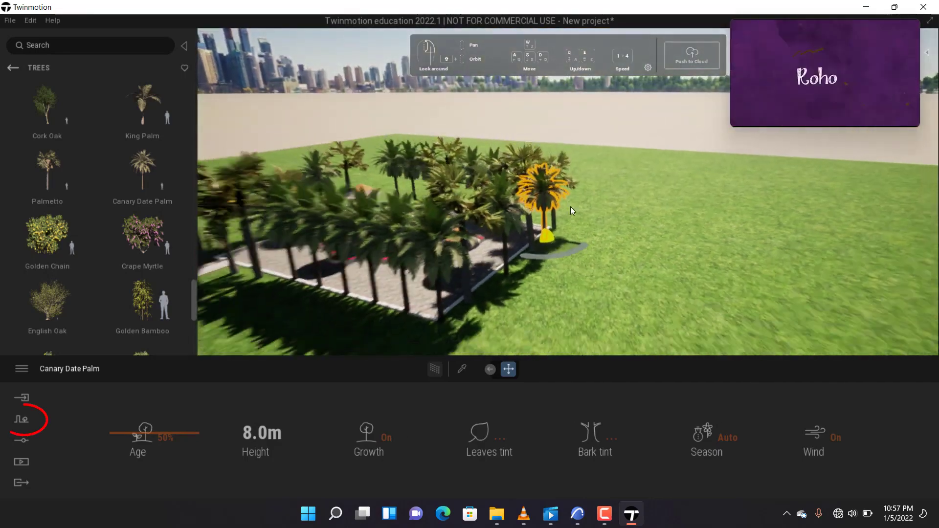
{"action": "left_click", "coordinate": [24, 417]}
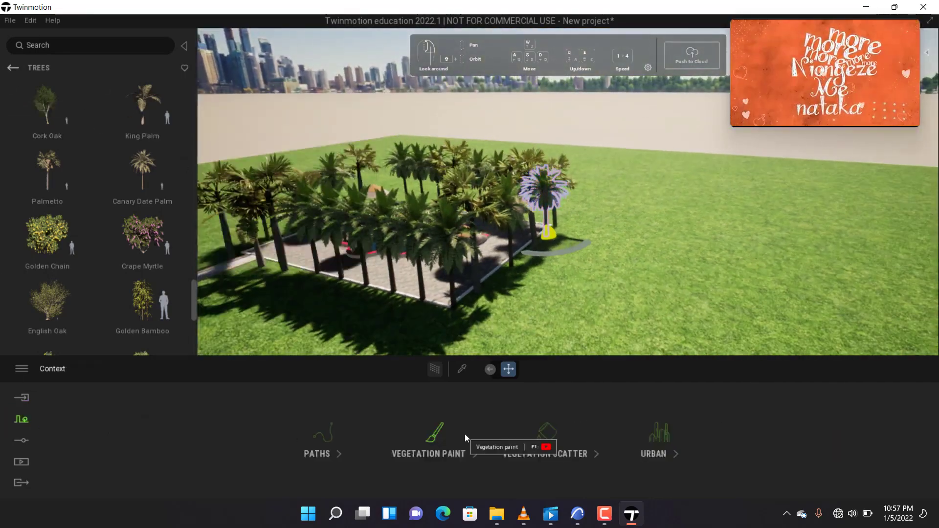
{"action": "left_click", "coordinate": [465, 435]}
{"action": "scroll", "coordinate": [70, 147], "scroll_direction": "up", "scroll_amount": 5}
{"action": "scroll", "coordinate": [192, 264], "scroll_direction": "up", "scroll_amount": 5}
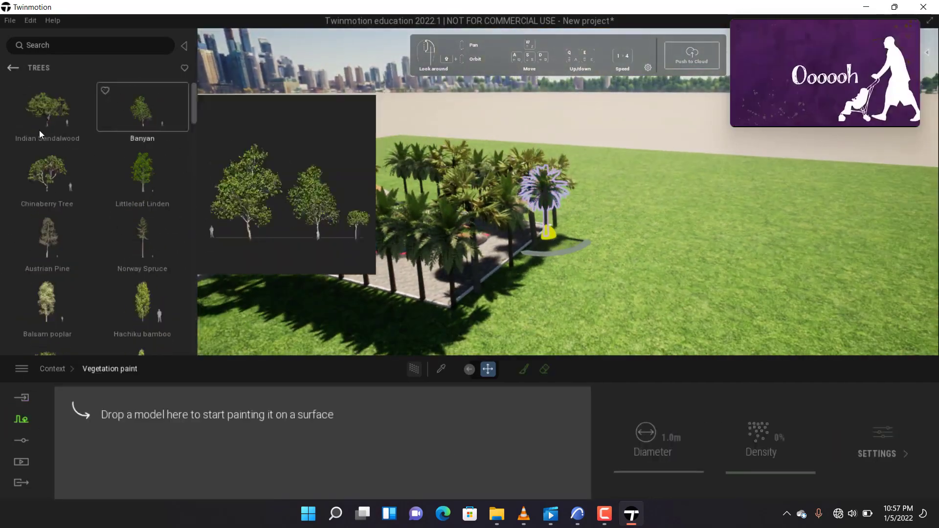
{"action": "left_click_drag", "start_coordinate": [42, 130], "coordinate": [143, 398]}
{"action": "scroll", "coordinate": [73, 157], "scroll_direction": "up", "scroll_amount": 1}
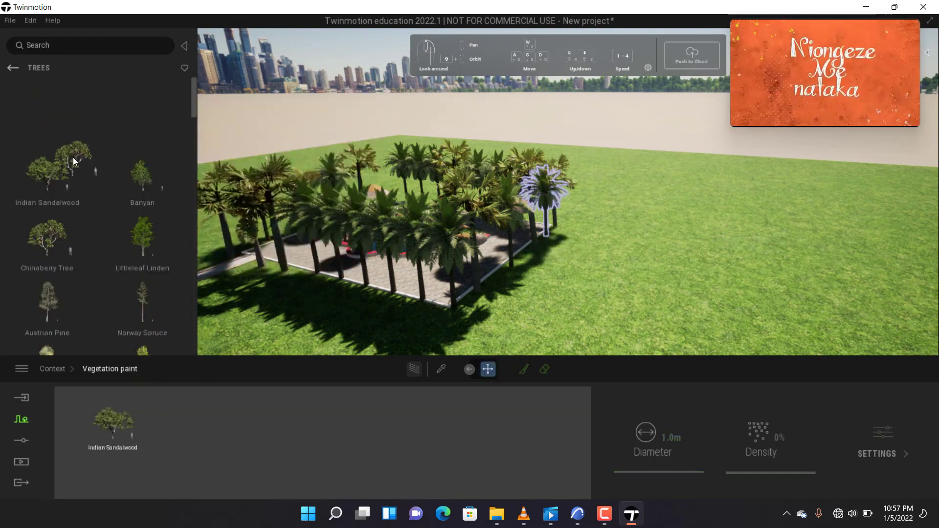
{"action": "left_click_drag", "start_coordinate": [49, 176], "coordinate": [205, 426]}
Add Golden Bamboo and Littleleaf Linden to the vegetation paint models.
{"action": "scroll", "coordinate": [116, 245], "scroll_direction": "down", "scroll_amount": 5}
{"action": "scroll", "coordinate": [115, 245], "scroll_direction": "down", "scroll_amount": 10}
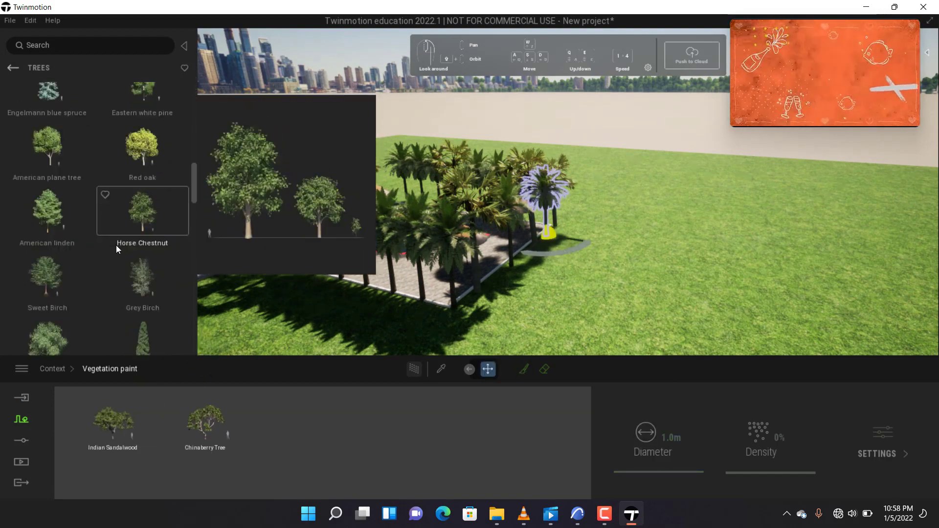
{"action": "scroll", "coordinate": [102, 261], "scroll_direction": "down", "scroll_amount": 5}
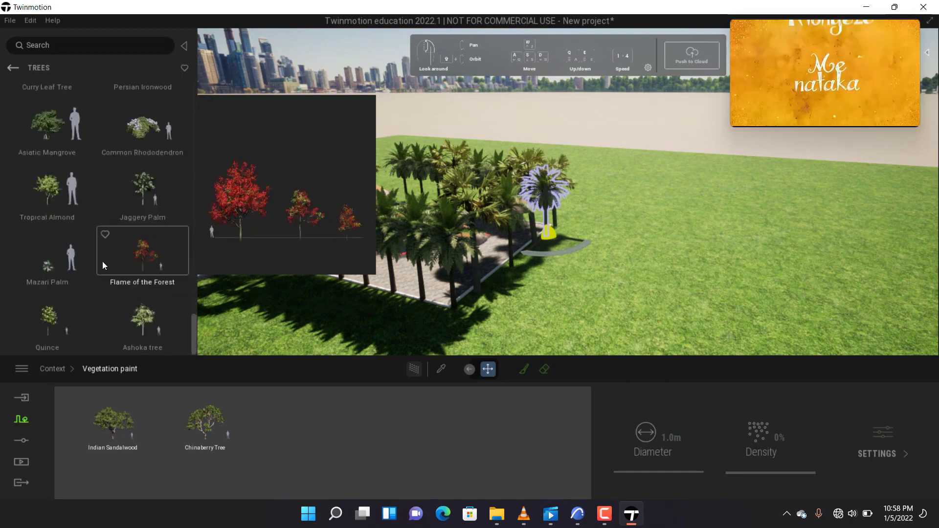
{"action": "scroll", "coordinate": [102, 261], "scroll_direction": "up", "scroll_amount": 8}
{"action": "left_click_drag", "start_coordinate": [139, 200], "coordinate": [256, 420]}
{"action": "scroll", "coordinate": [74, 200], "scroll_direction": "up", "scroll_amount": 3}
{"action": "scroll", "coordinate": [74, 203], "scroll_direction": "up", "scroll_amount": 10}
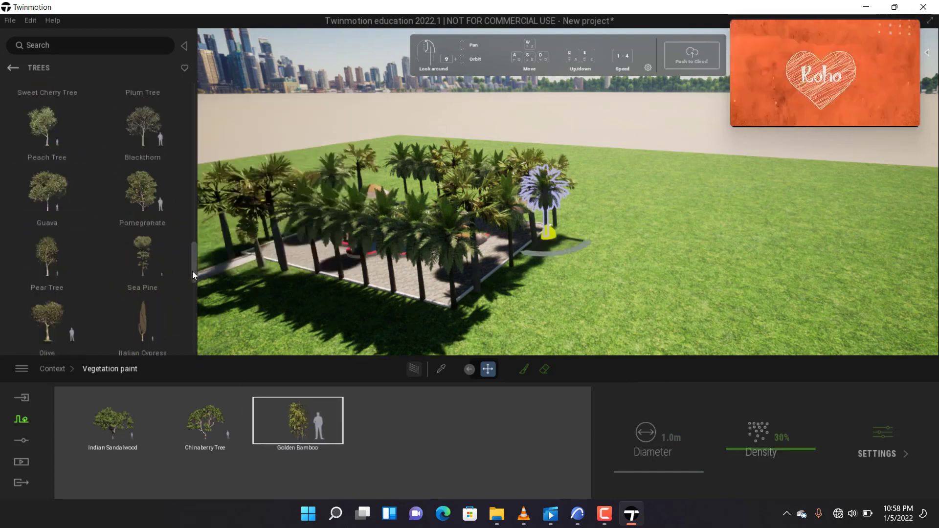
{"action": "mouse_move", "coordinate": [136, 170]}
{"action": "left_mouse_down"}
{"action": "mouse_move", "coordinate": [395, 433]}
{"action": "mouse_move", "coordinate": [386, 427]}
{"action": "left_mouse_up"}
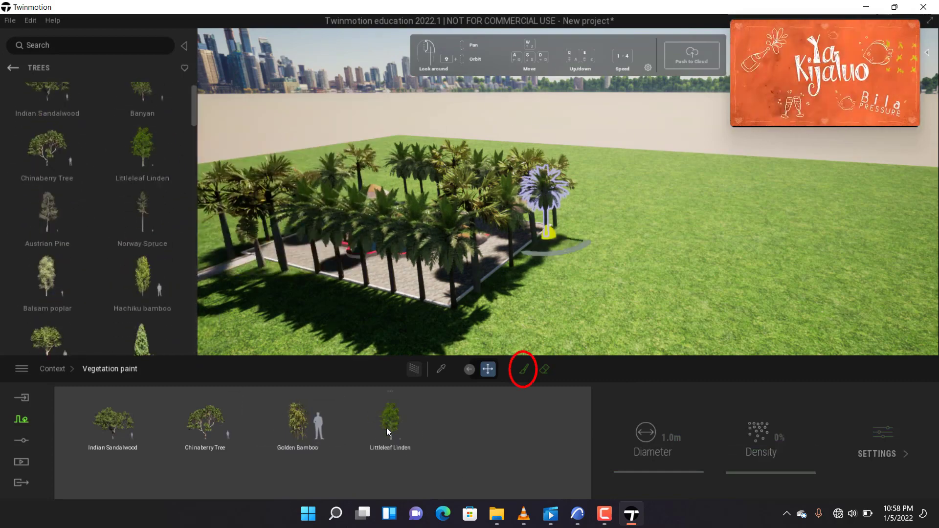
Paint all four tree models with a 26.8 m brush over the lawn beside and behind the palm-lined pool area.
{"action": "scroll", "coordinate": [172, 278], "scroll_direction": "down", "scroll_amount": 2}
{"action": "left_click", "coordinate": [523, 369]}
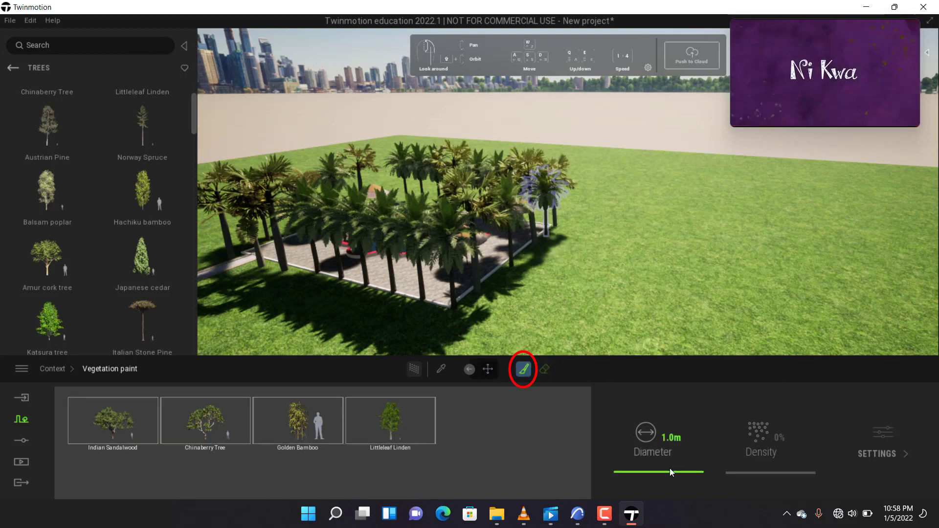
{"action": "left_click_drag", "start_coordinate": [669, 471], "coordinate": [670, 450]}
{"action": "scroll", "coordinate": [668, 274], "scroll_direction": "down", "scroll_amount": 3}
{"action": "middle_click_drag", "start_coordinate": [668, 271], "coordinate": [616, 304]}
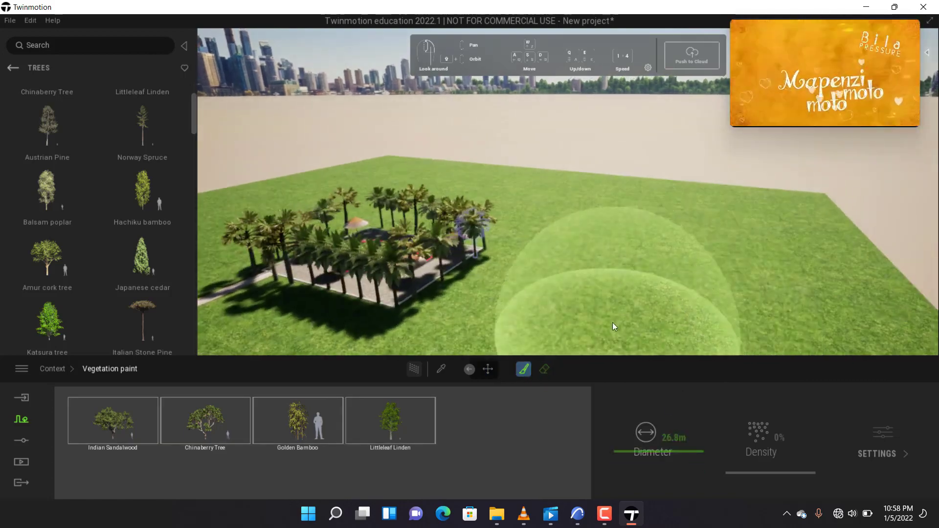
{"action": "mouse_move", "coordinate": [613, 324]}
{"action": "left_mouse_down"}
{"action": "mouse_move", "coordinate": [671, 208]}
{"action": "mouse_move", "coordinate": [492, 171]}
{"action": "left_mouse_up"}
{"action": "right_click_drag", "start_coordinate": [714, 245], "coordinate": [563, 244]}
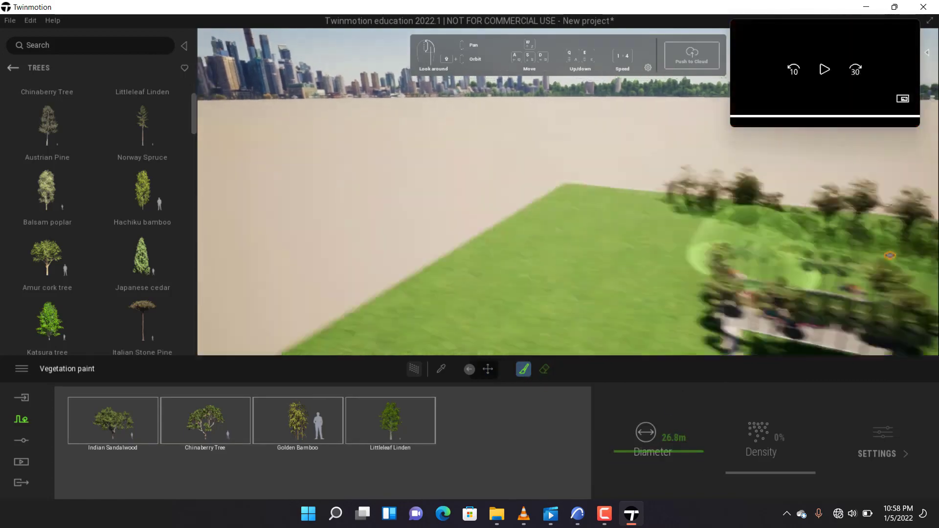
{"action": "mouse_move", "coordinate": [602, 246]}
{"action": "left_mouse_down"}
{"action": "mouse_move", "coordinate": [713, 208]}
{"action": "mouse_move", "coordinate": [706, 280]}
{"action": "mouse_move", "coordinate": [685, 274]}
{"action": "left_mouse_up"}
Paint the tree mix over the lawn on both sides of the walkway, out towards the edge of the ground.
{"action": "right_click_drag", "start_coordinate": [685, 274], "coordinate": [635, 230]}
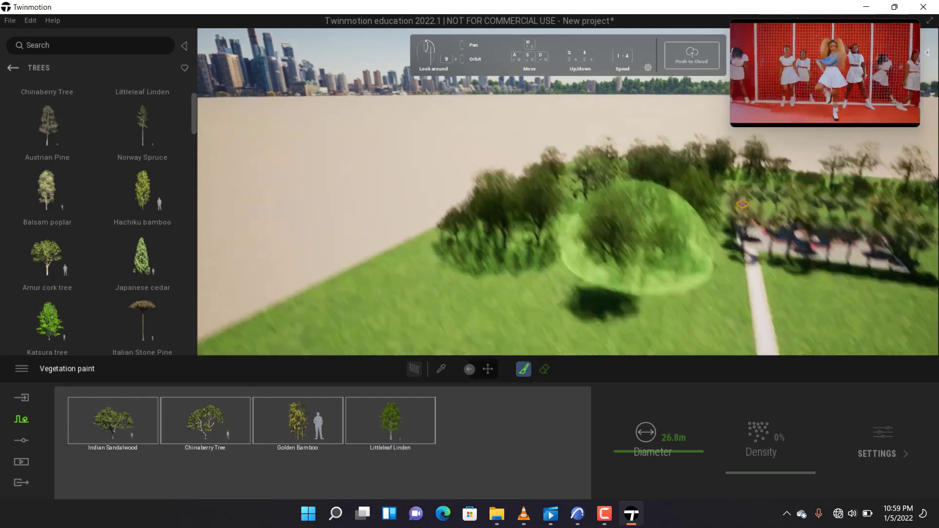
{"action": "left_click_drag", "start_coordinate": [520, 257], "coordinate": [439, 258]}
{"action": "right_click_drag", "start_coordinate": [439, 258], "coordinate": [367, 274]}
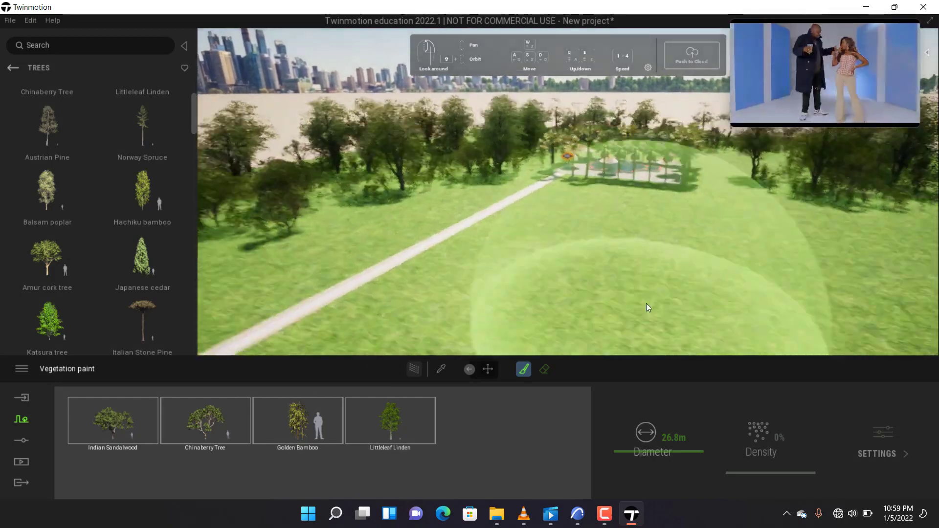
{"action": "left_click_drag", "start_coordinate": [647, 303], "coordinate": [648, 257]}
{"action": "mouse_move", "coordinate": [648, 256]}
{"action": "middle_mouse_down"}
{"action": "mouse_move", "coordinate": [702, 225]}
{"action": "mouse_move", "coordinate": [629, 234]}
{"action": "middle_mouse_up"}
{"action": "left_click_drag", "start_coordinate": [629, 233], "coordinate": [576, 293]}
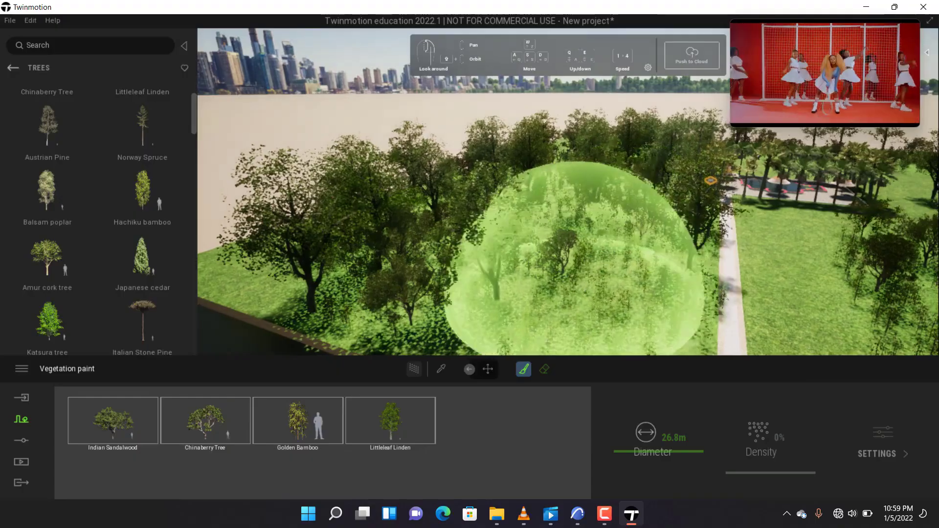
{"action": "middle_click_drag", "start_coordinate": [576, 293], "coordinate": [680, 295]}
{"action": "left_click_drag", "start_coordinate": [679, 295], "coordinate": [727, 245]}
Paint the tree mix over the remaining open lawn around the pool paving to close the woodland ring.
{"action": "scroll", "coordinate": [724, 242], "scroll_direction": "up", "scroll_amount": 5}
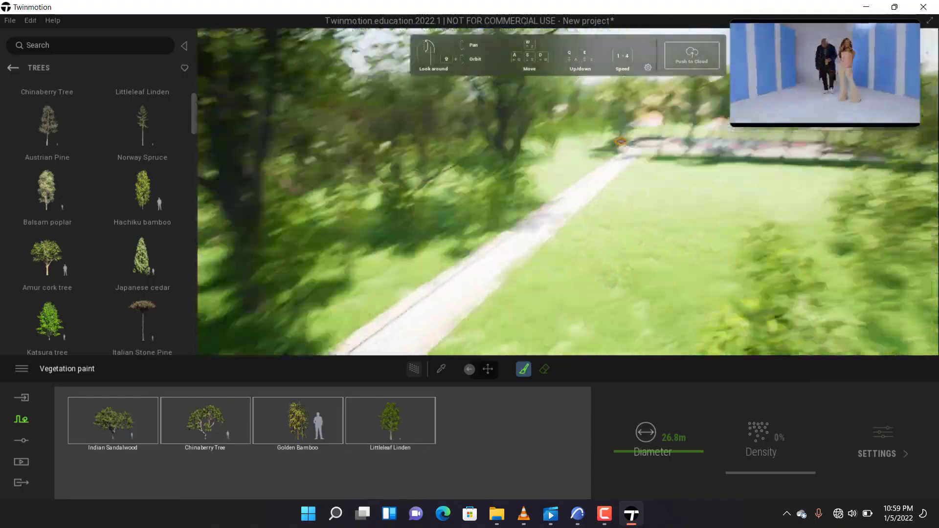
{"action": "mouse_move", "coordinate": [724, 241]}
{"action": "right_mouse_down"}
{"action": "mouse_move", "coordinate": [587, 285]}
{"action": "mouse_move", "coordinate": [576, 277]}
{"action": "mouse_move", "coordinate": [582, 247]}
{"action": "right_mouse_up"}
{"action": "scroll", "coordinate": [597, 268], "scroll_direction": "down", "scroll_amount": 5}
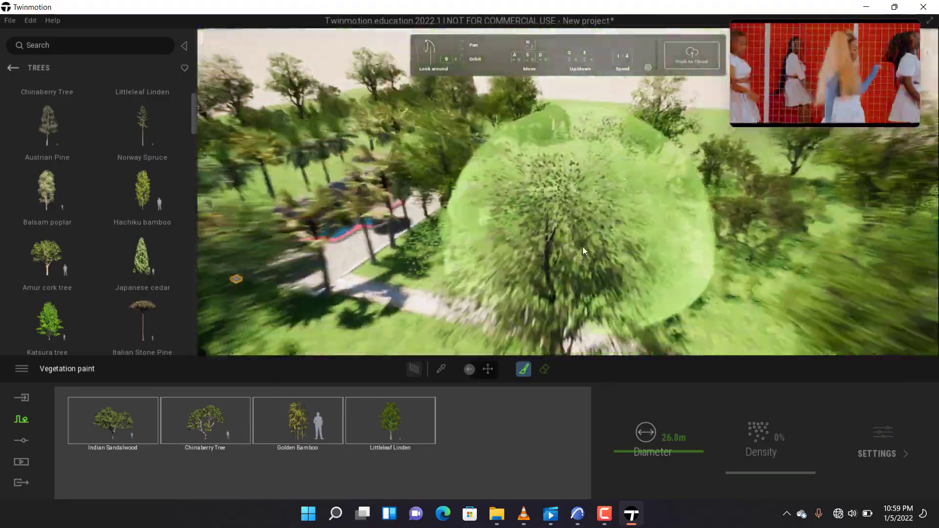
{"action": "scroll", "coordinate": [582, 246], "scroll_direction": "down", "scroll_amount": 5}
{"action": "mouse_move", "coordinate": [639, 322]}
{"action": "left_mouse_down"}
{"action": "mouse_move", "coordinate": [649, 227]}
{"action": "mouse_move", "coordinate": [685, 245]}
{"action": "mouse_move", "coordinate": [558, 210]}
{"action": "left_mouse_up"}
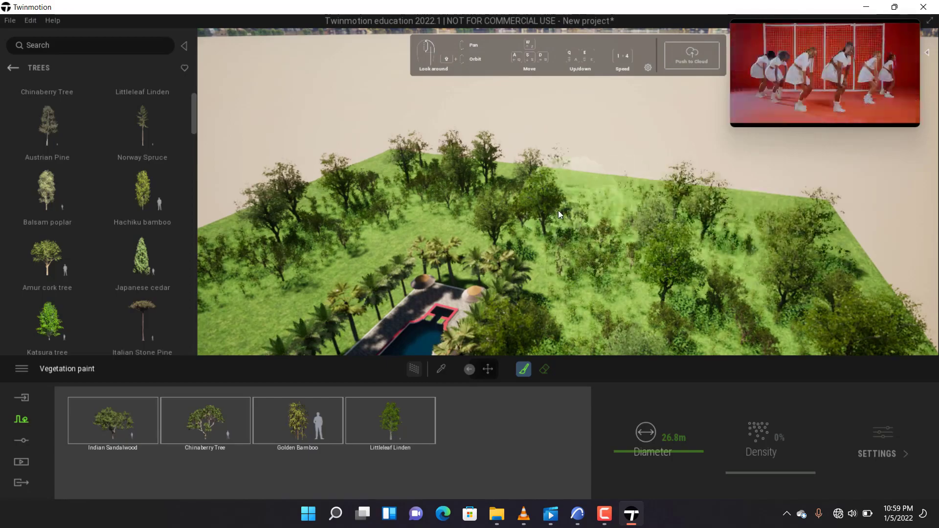
{"action": "middle_click_drag", "start_coordinate": [558, 211], "coordinate": [602, 201]}
{"action": "mouse_move", "coordinate": [603, 201]}
{"action": "left_mouse_down"}
{"action": "mouse_move", "coordinate": [623, 224]}
{"action": "mouse_move", "coordinate": [576, 271]}
{"action": "left_mouse_up"}
{"action": "scroll", "coordinate": [576, 271], "scroll_direction": "down", "scroll_amount": 5}
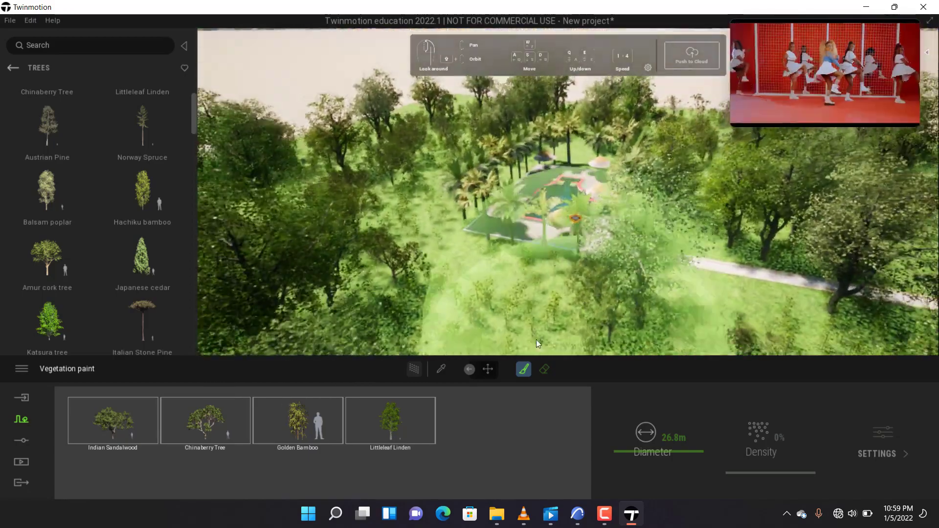
Set the painted Golden Bamboo's density to 11%.
{"action": "scroll", "coordinate": [395, 297], "scroll_direction": "up", "scroll_amount": 10}
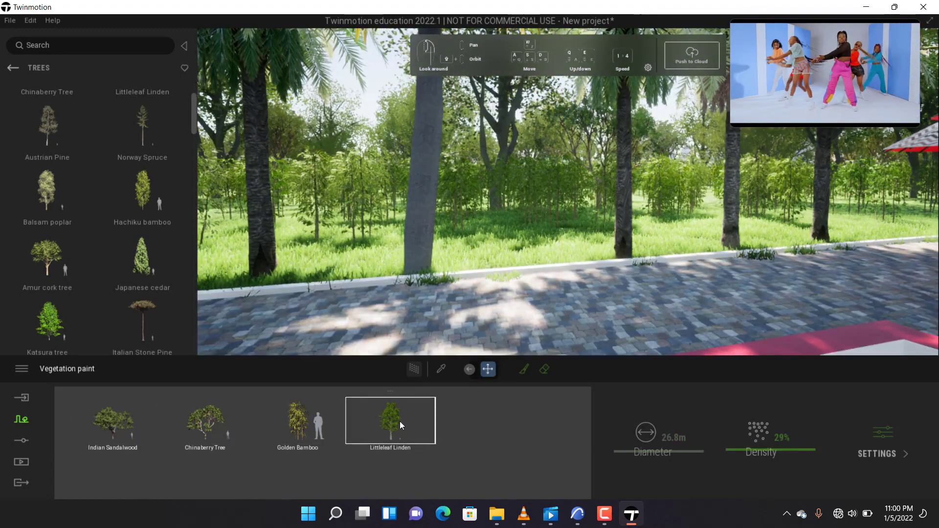
{"action": "left_click", "coordinate": [290, 430]}
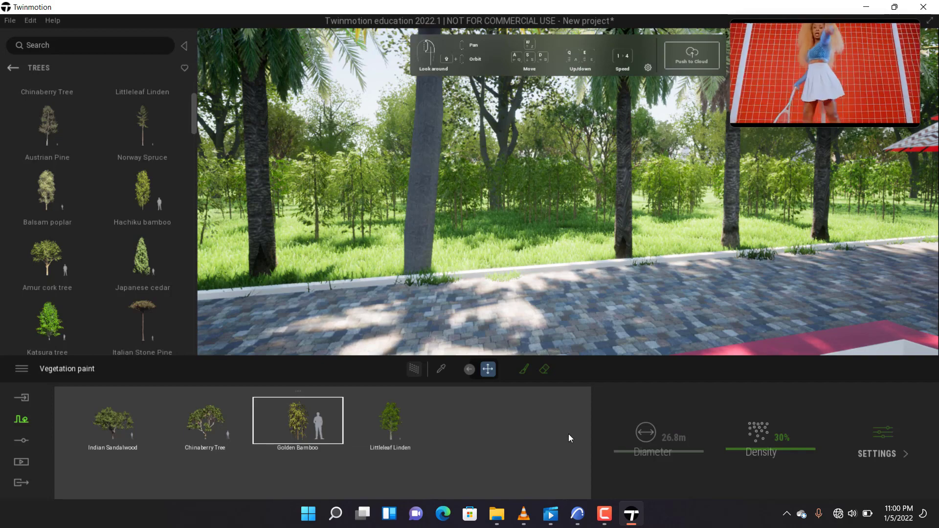
{"action": "left_click_drag", "start_coordinate": [762, 451], "coordinate": [766, 472]}
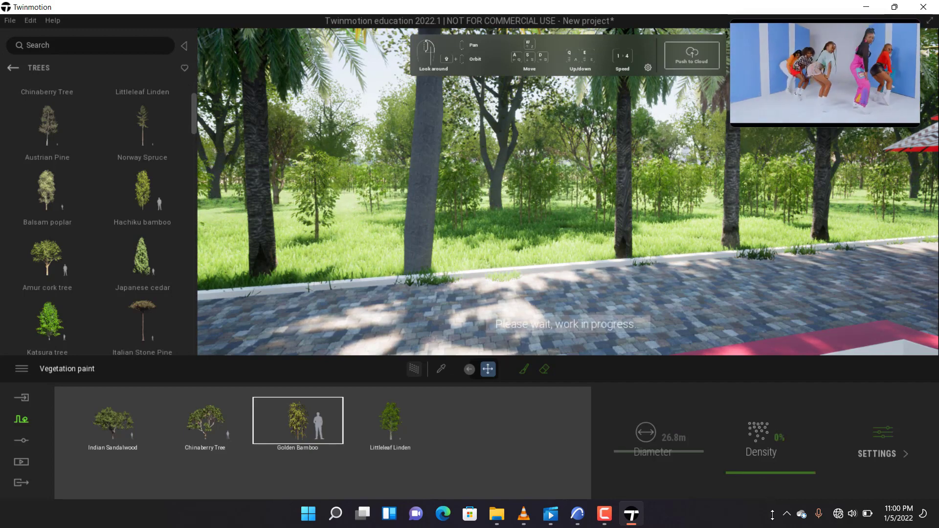
{"action": "scroll", "coordinate": [673, 328], "scroll_direction": "up", "scroll_amount": 4}
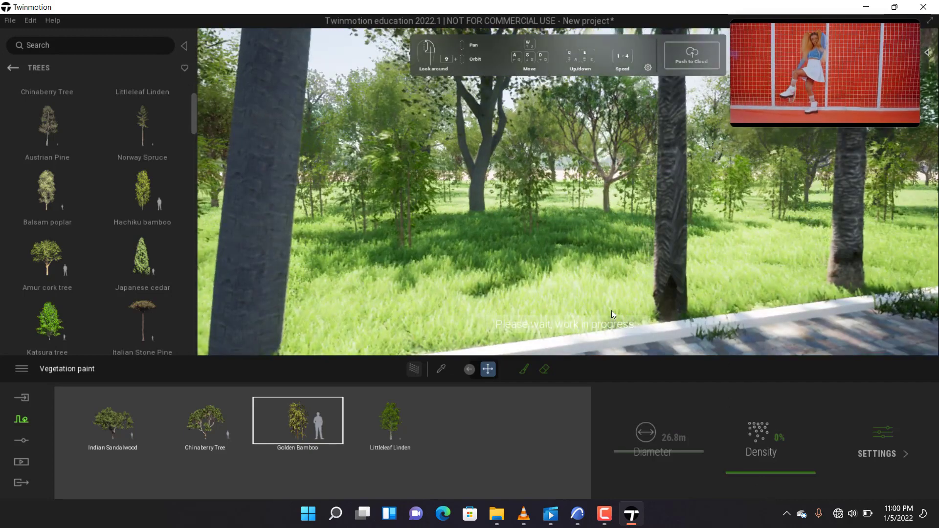
{"action": "scroll", "coordinate": [565, 259], "scroll_direction": "down", "scroll_amount": 5}
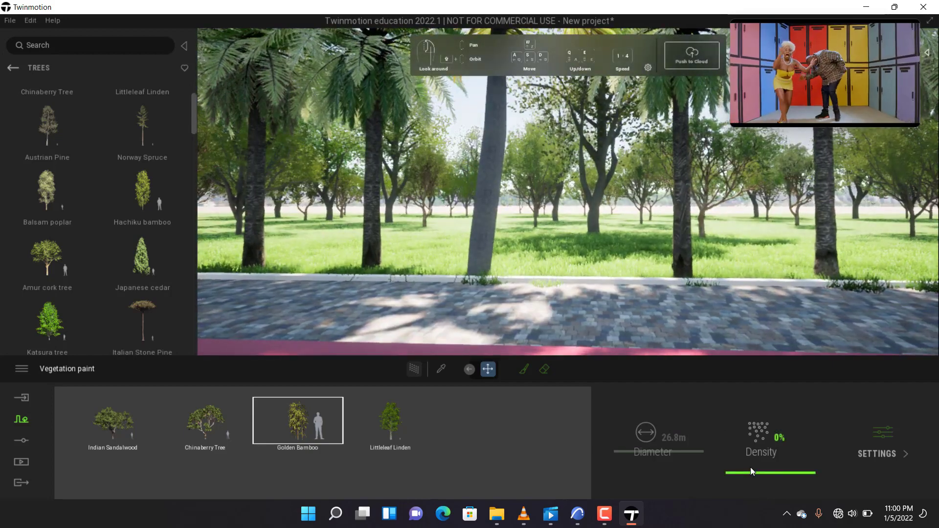
{"action": "left_click", "coordinate": [751, 465]}
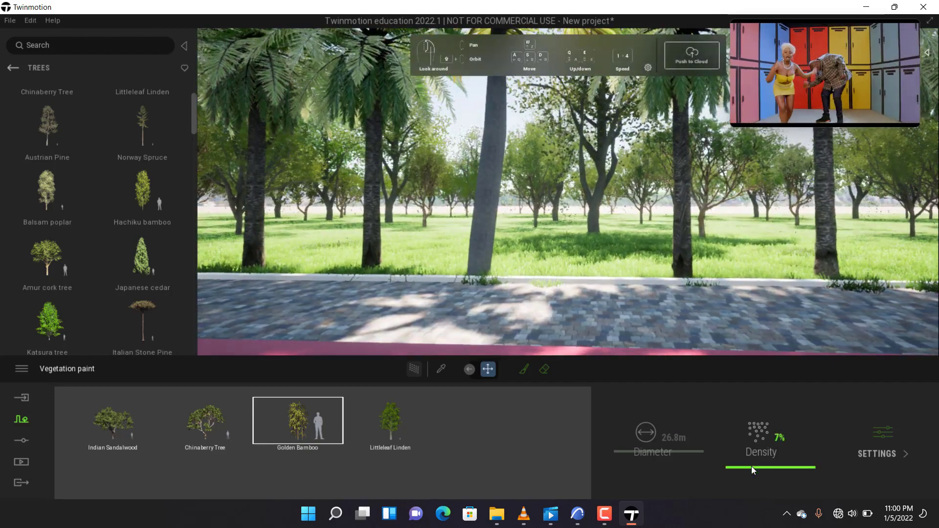
{"action": "left_click_drag", "start_coordinate": [752, 462], "coordinate": [752, 461]}
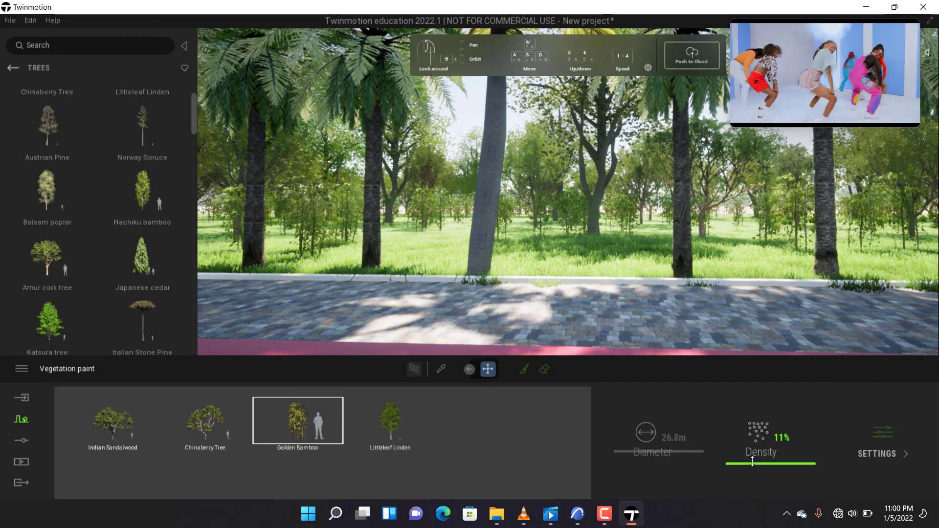
Examine the bamboo and tree planting around the pool from close up and from above, and return to the Context options.
{"action": "scroll", "coordinate": [720, 280], "scroll_direction": "down", "scroll_amount": 8}
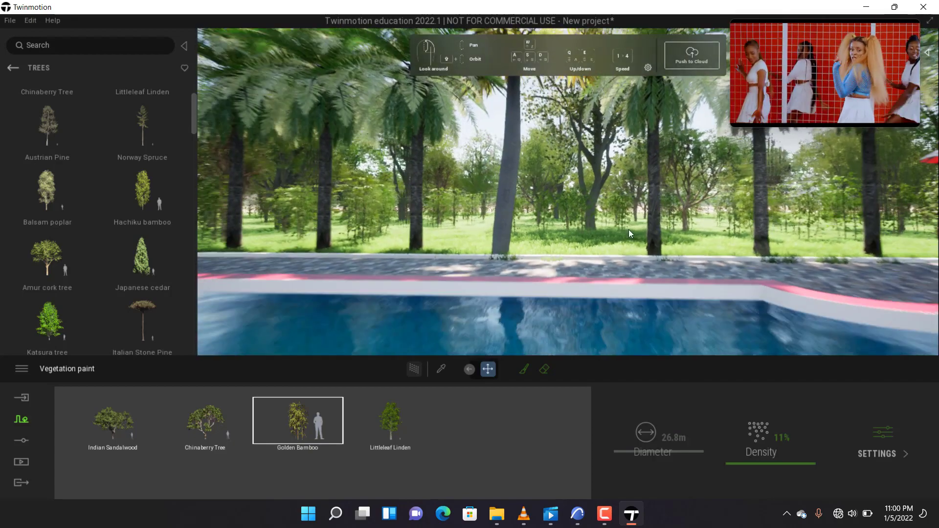
{"action": "scroll", "coordinate": [528, 226], "scroll_direction": "up", "scroll_amount": 3}
{"action": "scroll", "coordinate": [515, 227], "scroll_direction": "up", "scroll_amount": 10}
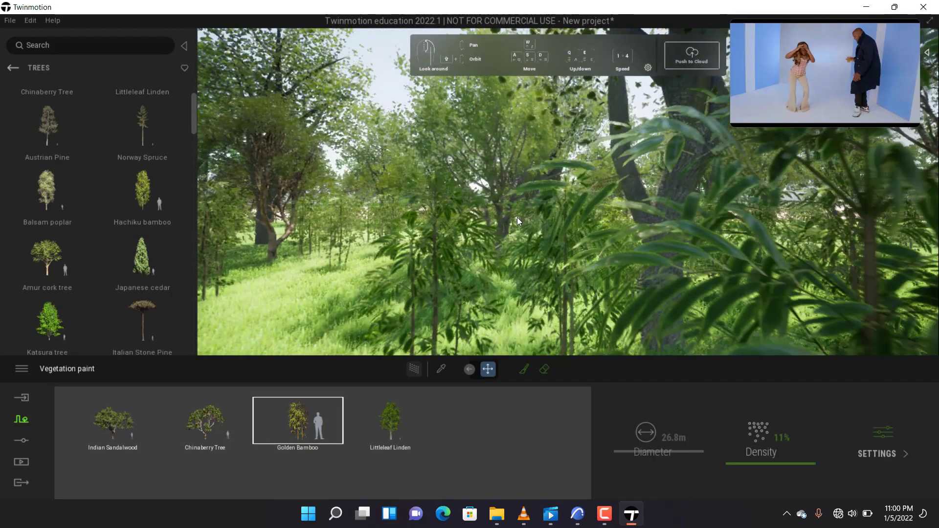
{"action": "scroll", "coordinate": [499, 217], "scroll_direction": "down", "scroll_amount": 10}
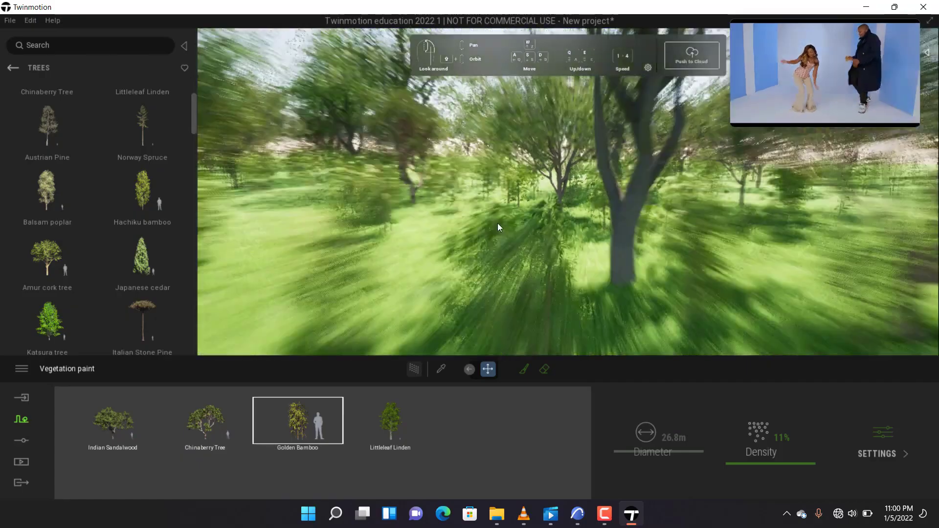
{"action": "scroll", "coordinate": [514, 227], "scroll_direction": "up", "scroll_amount": 10}
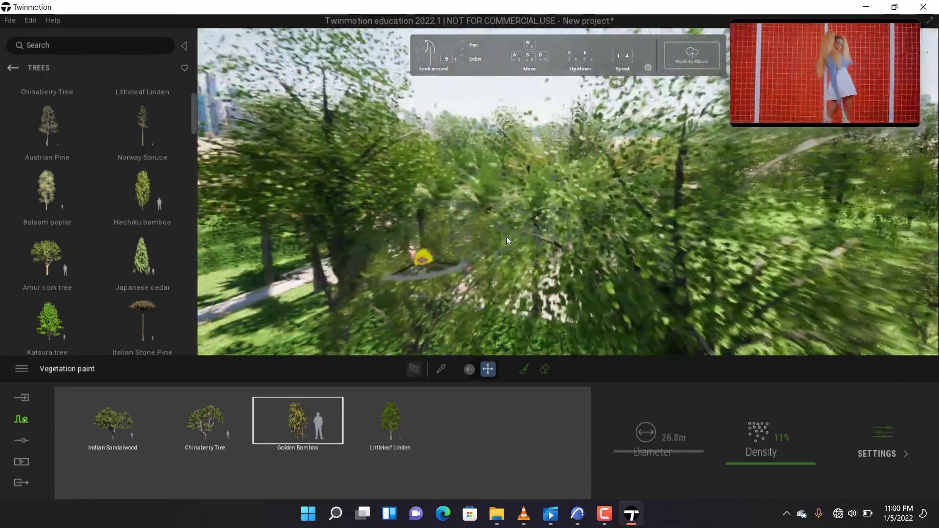
{"action": "scroll", "coordinate": [497, 250], "scroll_direction": "down", "scroll_amount": 5}
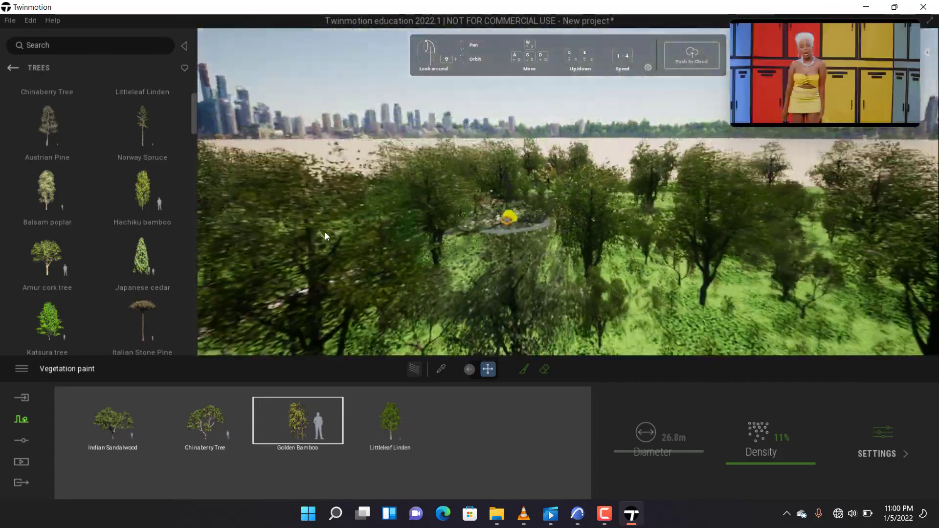
{"action": "left_click", "coordinate": [16, 421]}
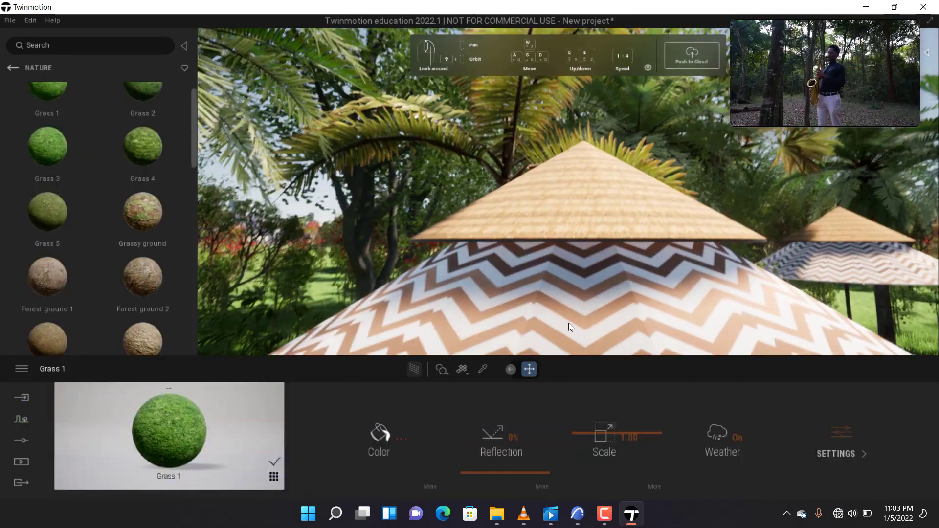
Apply the Fabric wool chevron 01 material from the Fabric library to the umbrellas' upper thatched cap.
{"action": "mouse_move", "coordinate": [26, 88]}
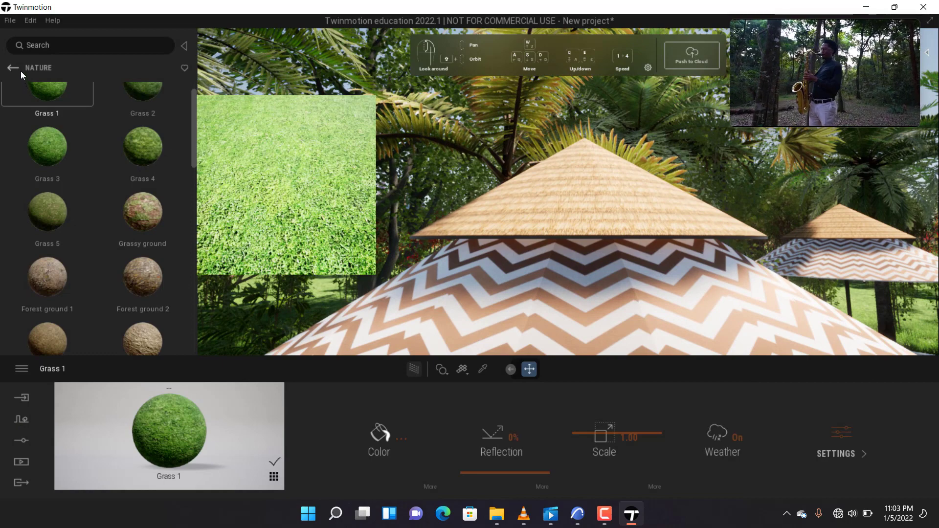
{"action": "left_click", "coordinate": [18, 67]}
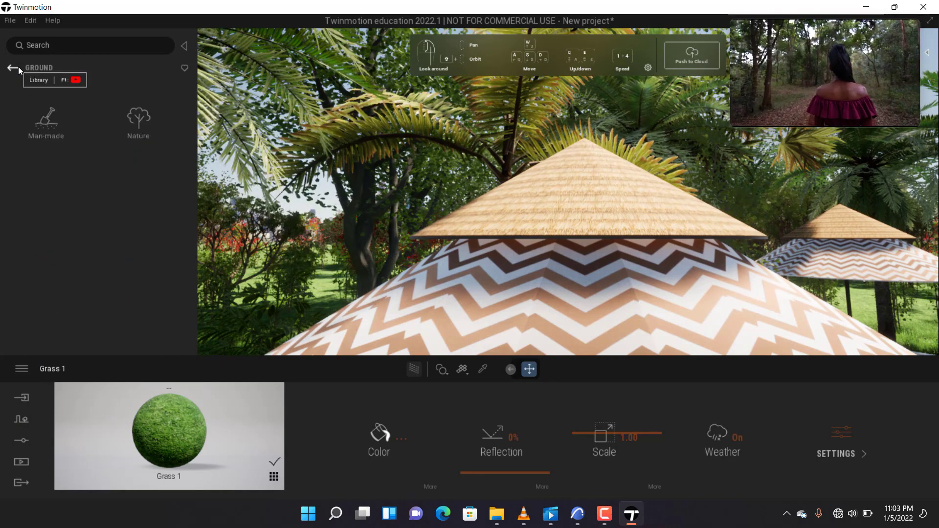
{"action": "left_click", "coordinate": [18, 68]}
{"action": "left_click", "coordinate": [43, 136]}
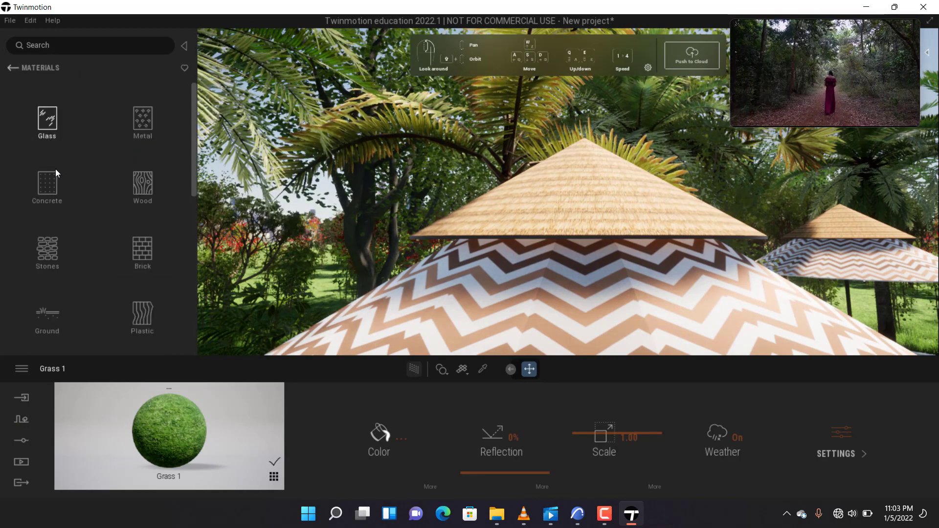
{"action": "scroll", "coordinate": [69, 206], "scroll_direction": "down", "scroll_amount": 5}
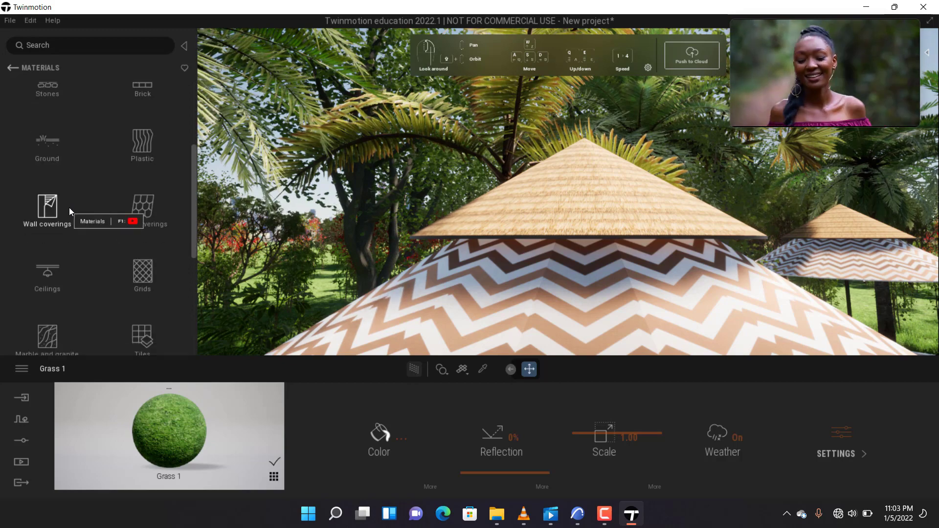
{"action": "scroll", "coordinate": [66, 207], "scroll_direction": "down", "scroll_amount": 4}
{"action": "left_click", "coordinate": [39, 210]}
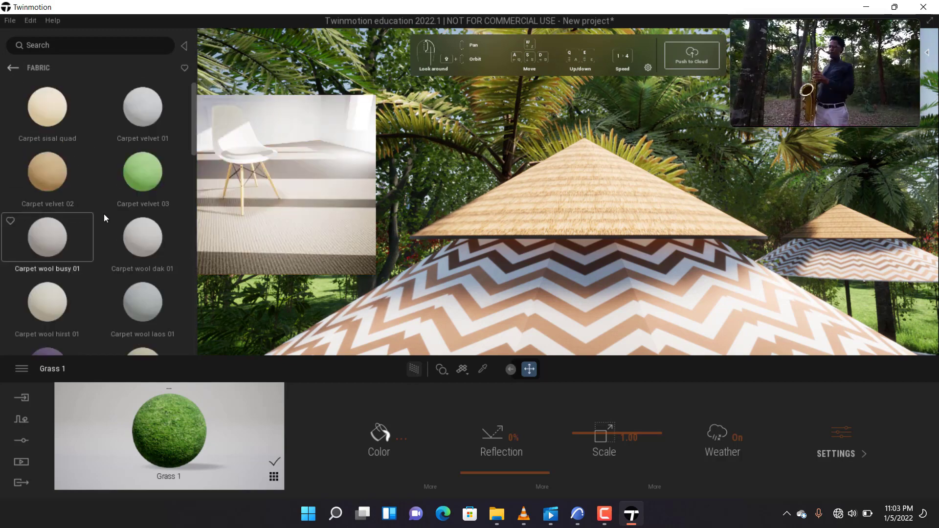
{"action": "scroll", "coordinate": [105, 216], "scroll_direction": "down", "scroll_amount": 5}
{"action": "scroll", "coordinate": [106, 221], "scroll_direction": "down", "scroll_amount": 6}
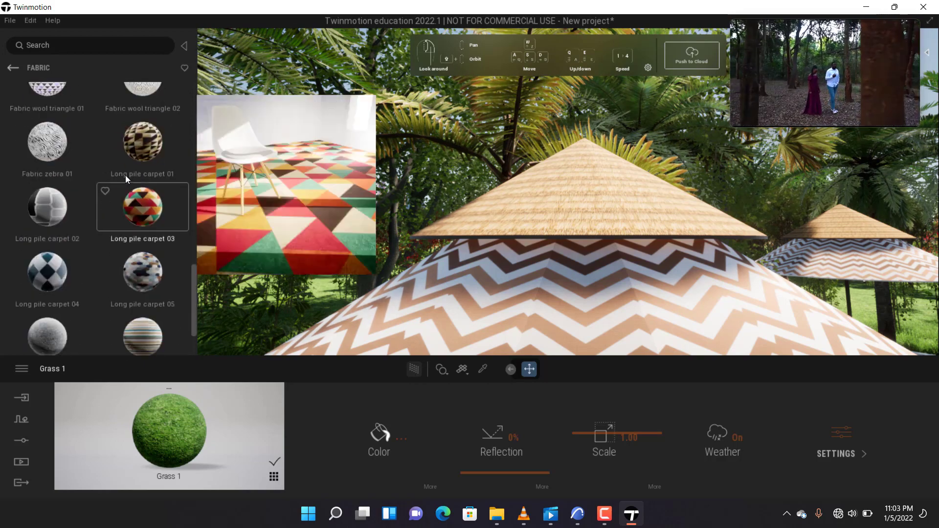
{"action": "scroll", "coordinate": [126, 176], "scroll_direction": "up", "scroll_amount": 2}
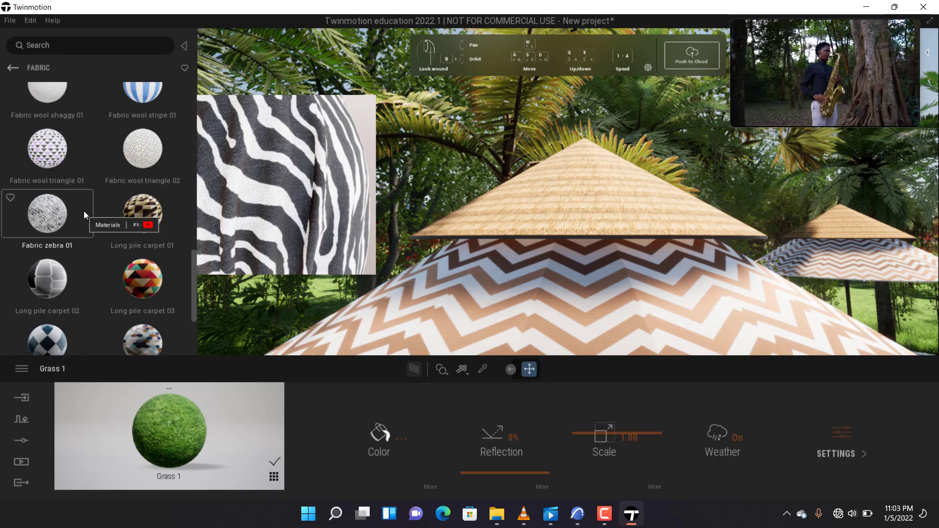
{"action": "scroll", "coordinate": [84, 210], "scroll_direction": "up", "scroll_amount": 2}
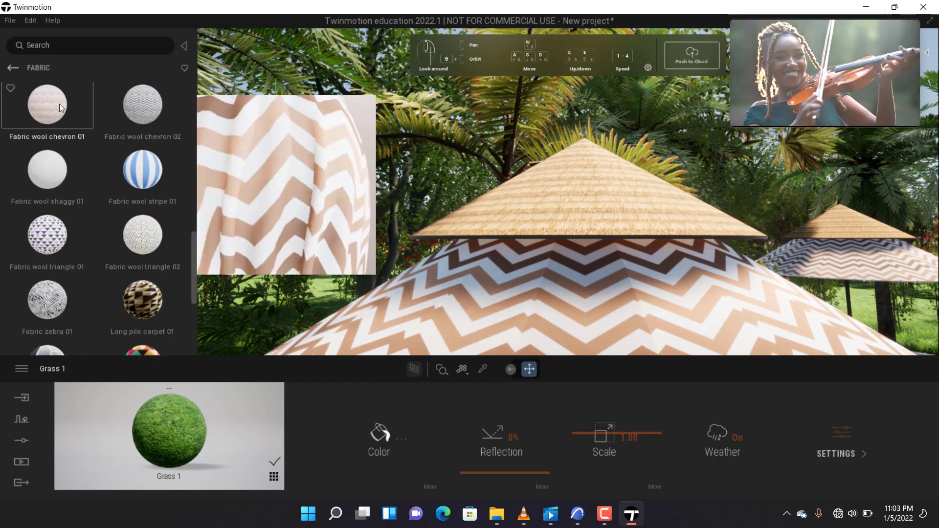
{"action": "left_click_drag", "start_coordinate": [59, 104], "coordinate": [575, 204]}
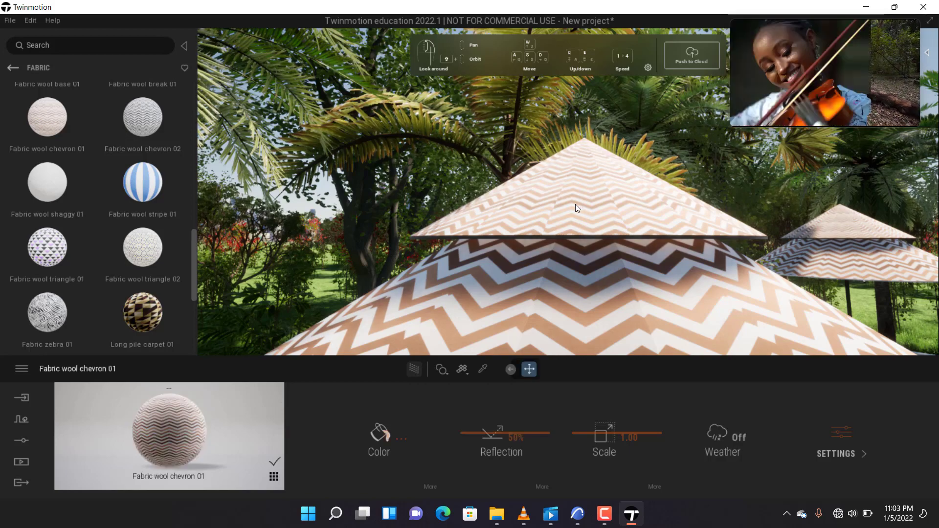
Recolor the upper cap's chevron fabric dark blue with RGB 12, 3, 63 (hex 0C033F).
{"action": "scroll", "coordinate": [573, 203], "scroll_direction": "up", "scroll_amount": 3}
{"action": "scroll", "coordinate": [568, 198], "scroll_direction": "down", "scroll_amount": 2}
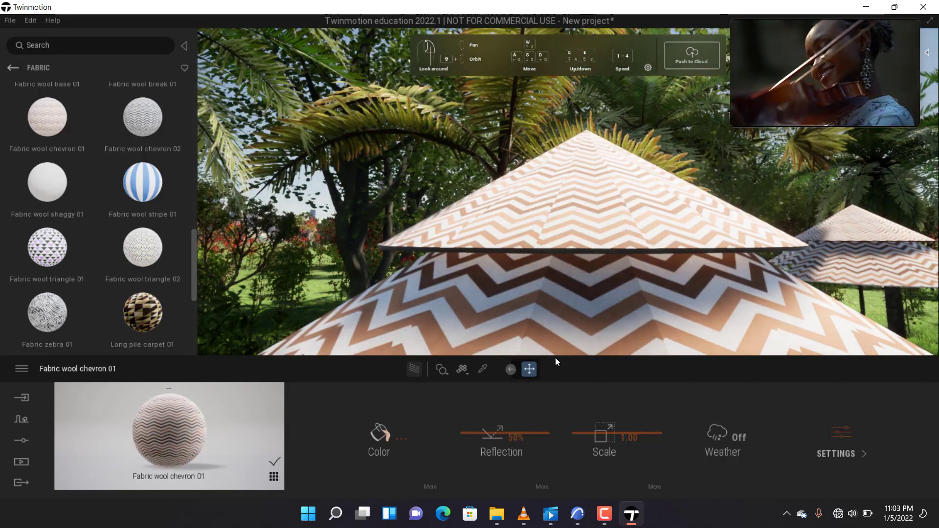
{"action": "left_click", "coordinate": [386, 433]}
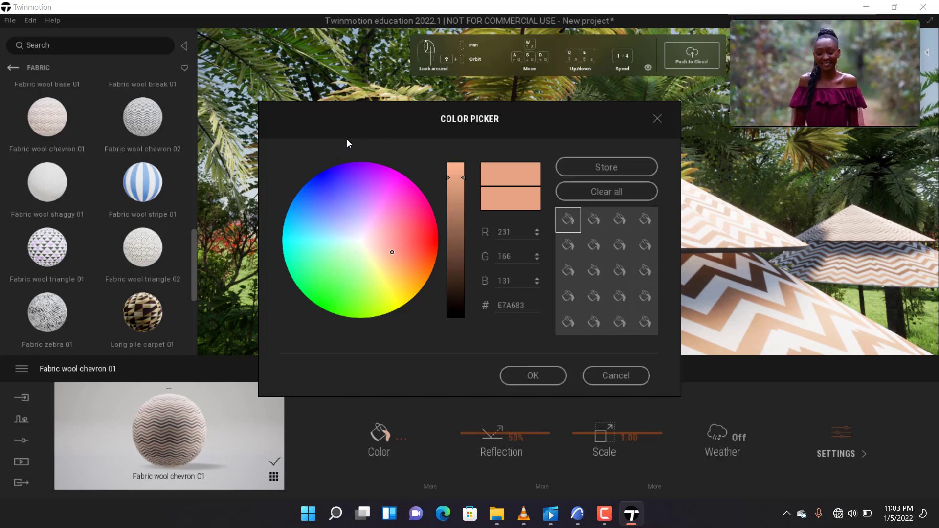
{"action": "left_click_drag", "start_coordinate": [348, 142], "coordinate": [194, 135]}
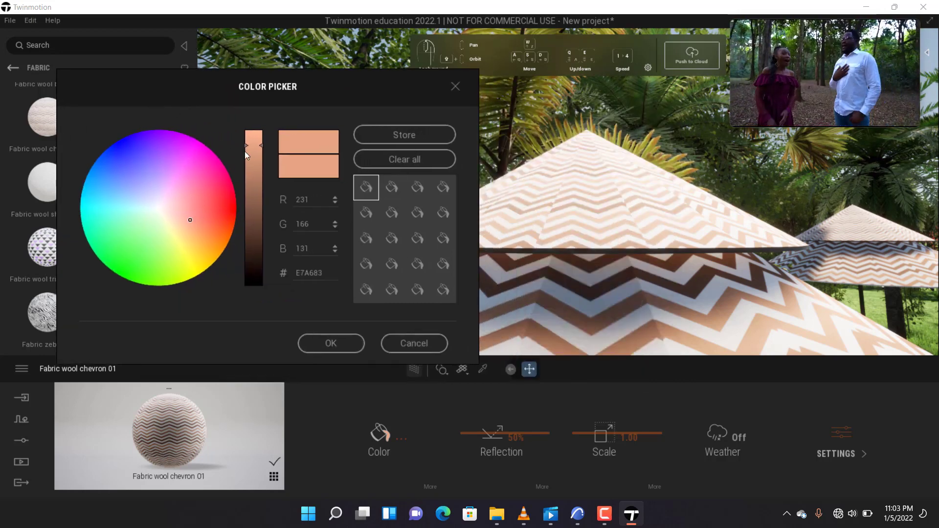
{"action": "left_click_drag", "start_coordinate": [253, 177], "coordinate": [259, 210]}
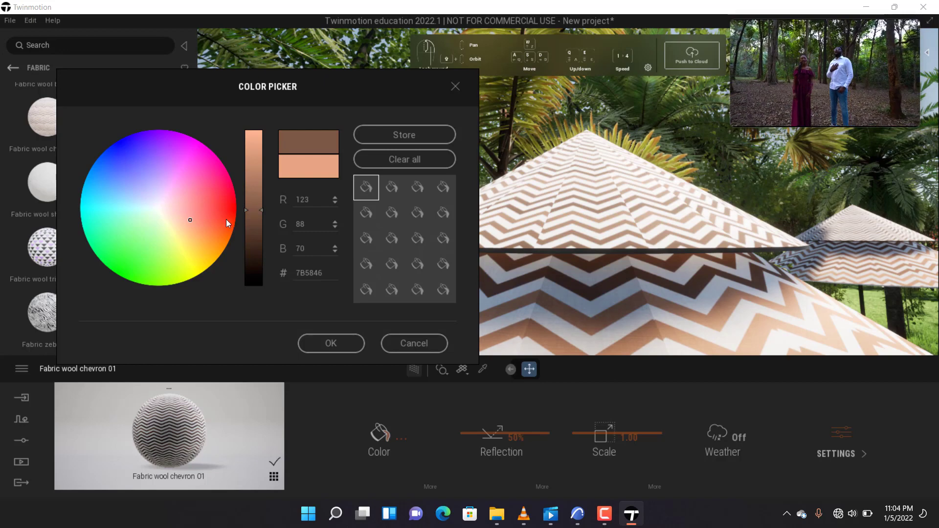
{"action": "mouse_move", "coordinate": [172, 209]}
{"action": "left_mouse_down"}
{"action": "mouse_move", "coordinate": [145, 178]}
{"action": "mouse_move", "coordinate": [165, 238]}
{"action": "left_mouse_up"}
{"action": "mouse_move", "coordinate": [128, 203]}
{"action": "left_mouse_down"}
{"action": "mouse_move", "coordinate": [102, 163]}
{"action": "mouse_move", "coordinate": [90, 212]}
{"action": "mouse_move", "coordinate": [74, 193]}
{"action": "mouse_move", "coordinate": [142, 207]}
{"action": "mouse_move", "coordinate": [144, 138]}
{"action": "mouse_move", "coordinate": [195, 143]}
{"action": "mouse_move", "coordinate": [151, 134]}
{"action": "mouse_move", "coordinate": [94, 149]}
{"action": "left_mouse_up"}
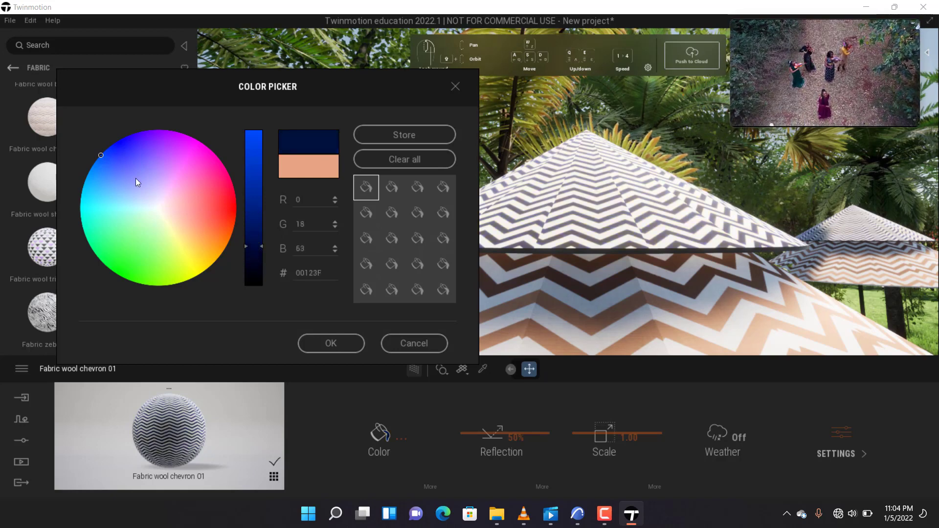
{"action": "mouse_move", "coordinate": [136, 179]}
{"action": "left_mouse_down"}
{"action": "mouse_move", "coordinate": [184, 258]}
{"action": "mouse_move", "coordinate": [211, 185]}
{"action": "left_mouse_up"}
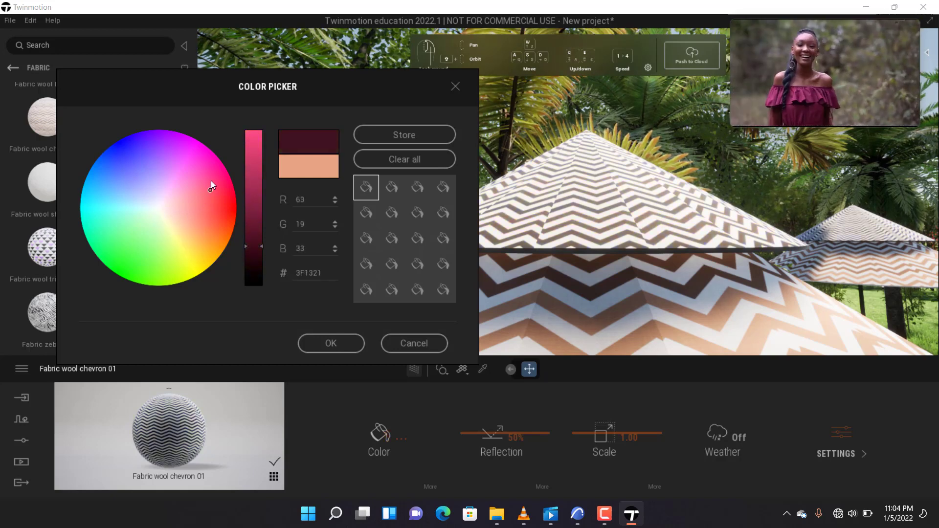
{"action": "left_click_drag", "start_coordinate": [145, 145], "coordinate": [133, 139]}
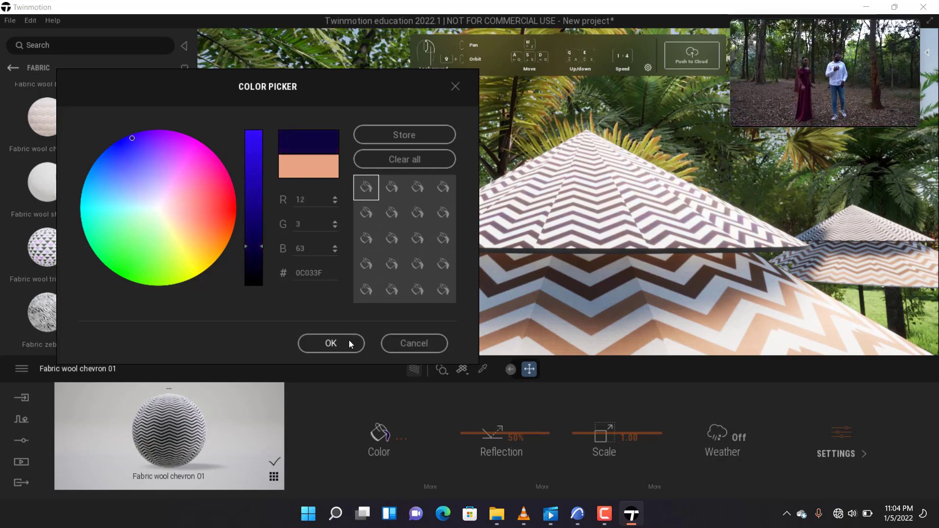
Switch to ARCHICAD's ground floor plan and search the object library for "bed".
{"action": "left_click", "coordinate": [577, 513]}
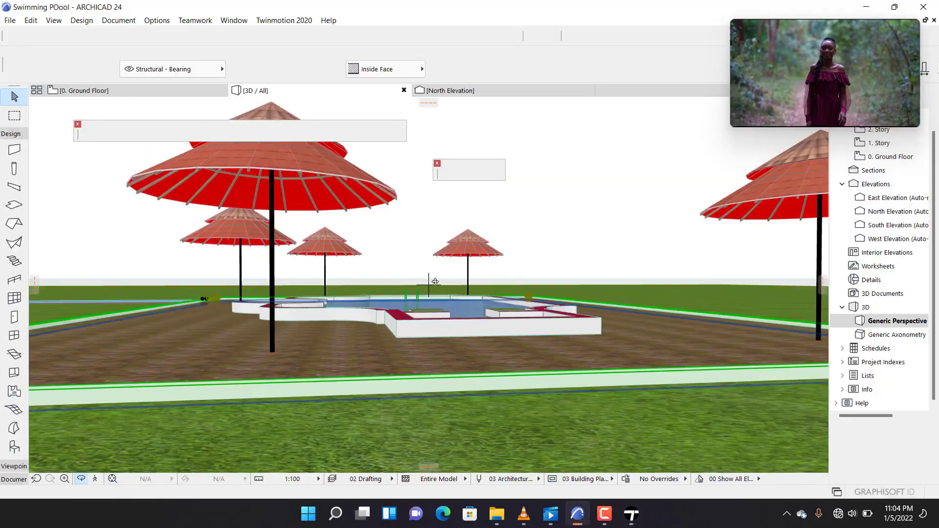
{"action": "scroll", "coordinate": [294, 316], "scroll_direction": "up", "scroll_amount": 2}
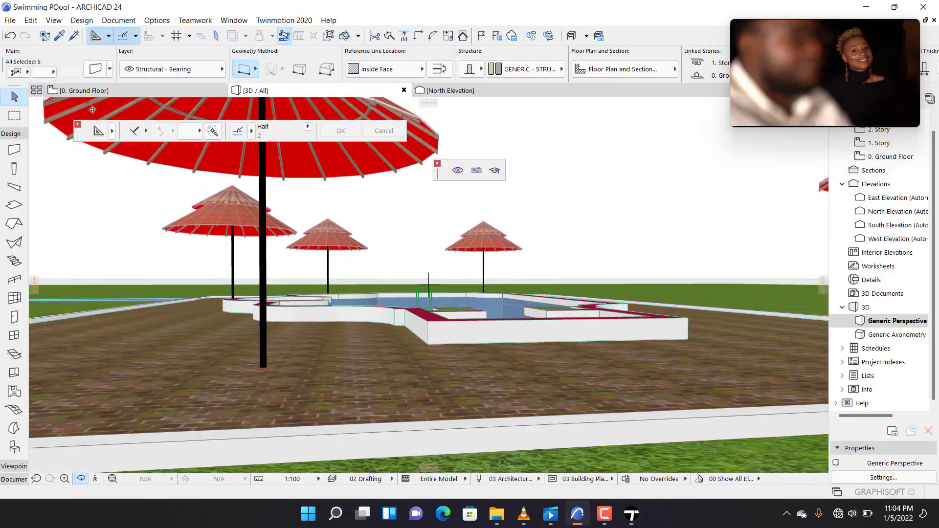
{"action": "left_click", "coordinate": [82, 90]}
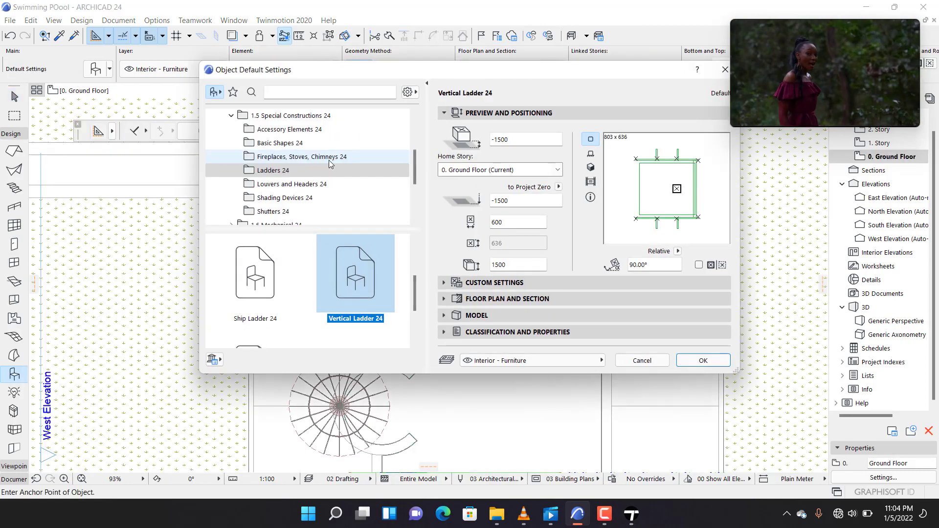
{"action": "left_click", "coordinate": [251, 92]}
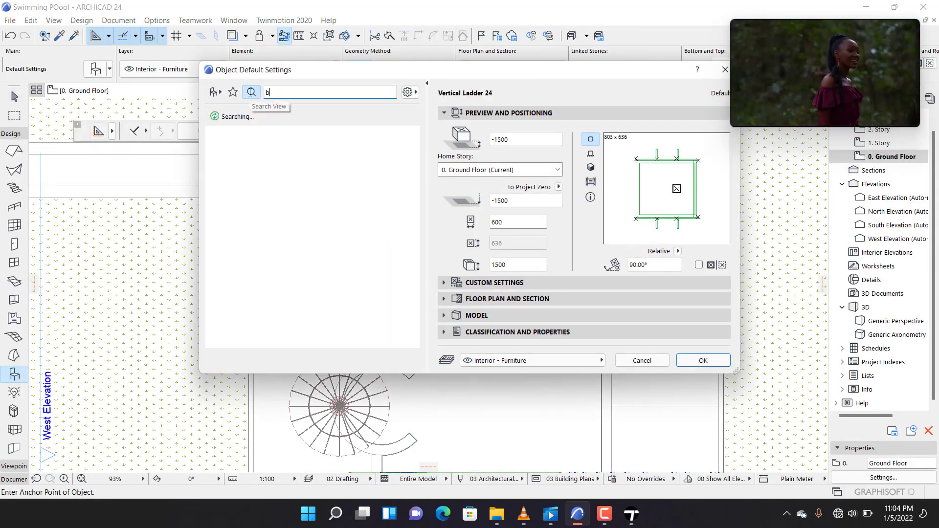
{"action": "type", "text": "bed"}
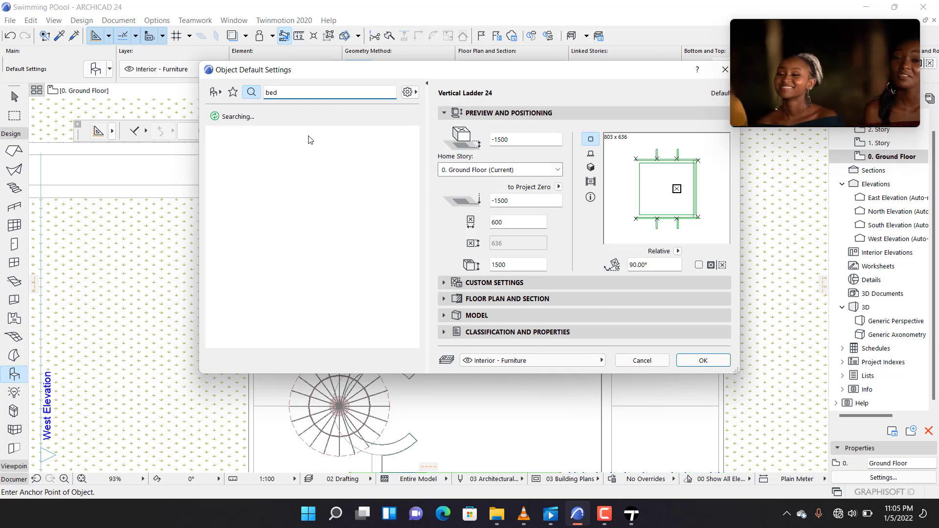
{"action": "scroll", "coordinate": [315, 204], "scroll_direction": "down", "scroll_amount": 5}
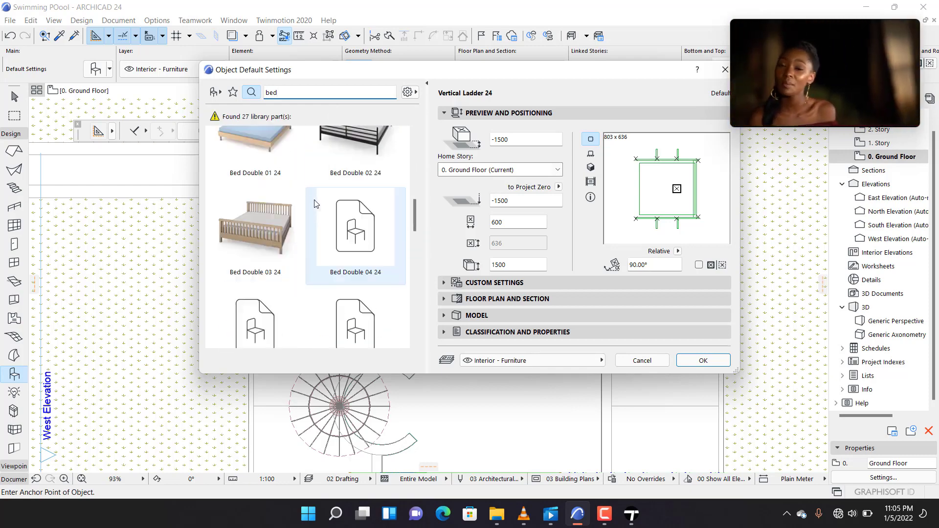
{"action": "scroll", "coordinate": [315, 204], "scroll_direction": "down", "scroll_amount": 6}
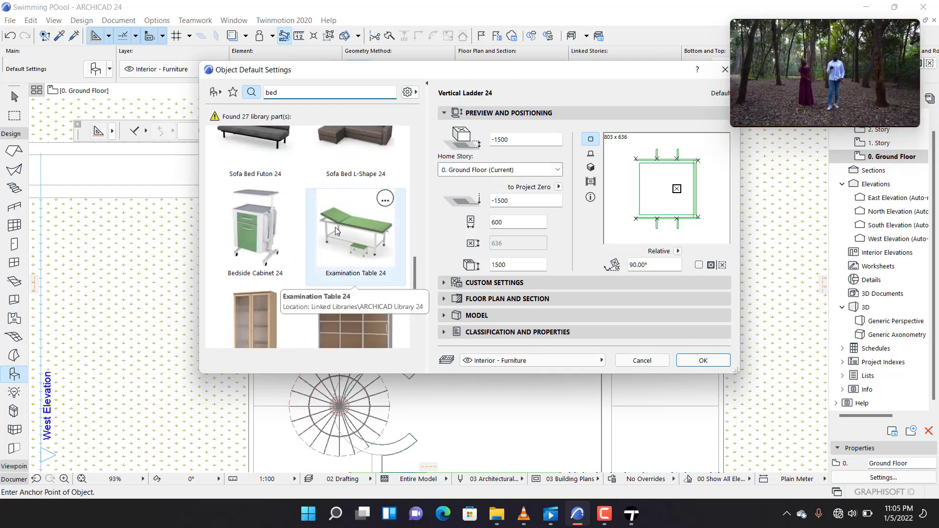
Choose Examination Table 24 as the object, with its elevation set to -100 and its rotation to 0.00°.
{"action": "left_click", "coordinate": [336, 227]}
{"action": "scroll", "coordinate": [336, 240], "scroll_direction": "down", "scroll_amount": 5}
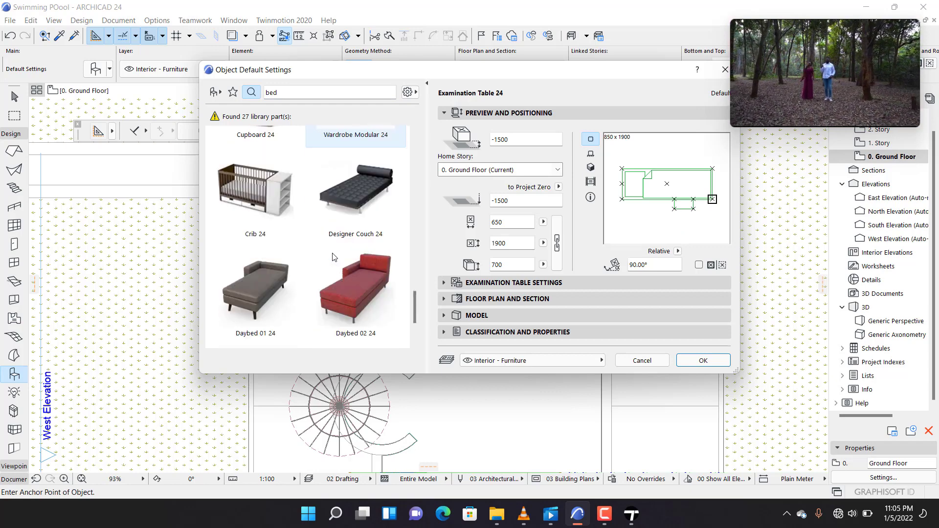
{"action": "scroll", "coordinate": [334, 257], "scroll_direction": "down", "scroll_amount": 2}
{"action": "left_click", "coordinate": [723, 186]}
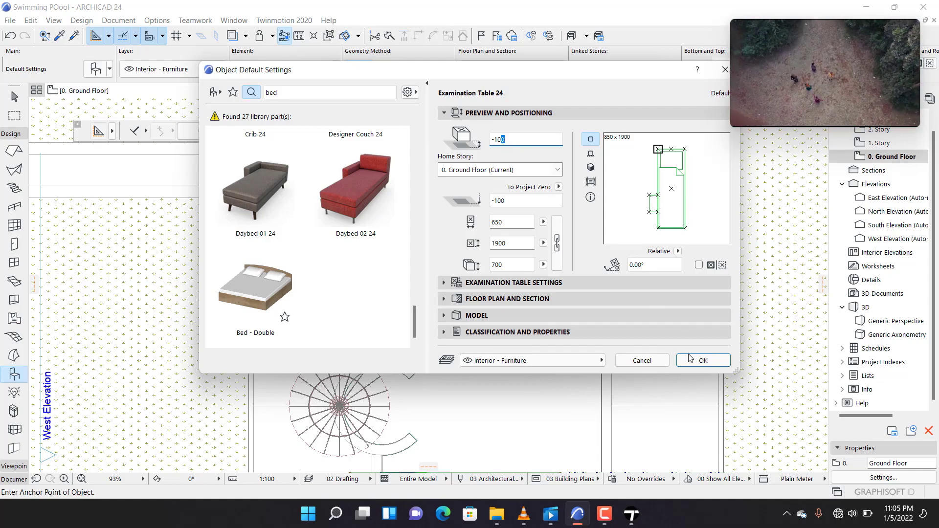
{"action": "left_click", "coordinate": [702, 361]}
Place the examination table as a lounger in the east half of the umbrella northeast of the pool and select it.
{"action": "scroll", "coordinate": [595, 220], "scroll_direction": "up", "scroll_amount": 5}
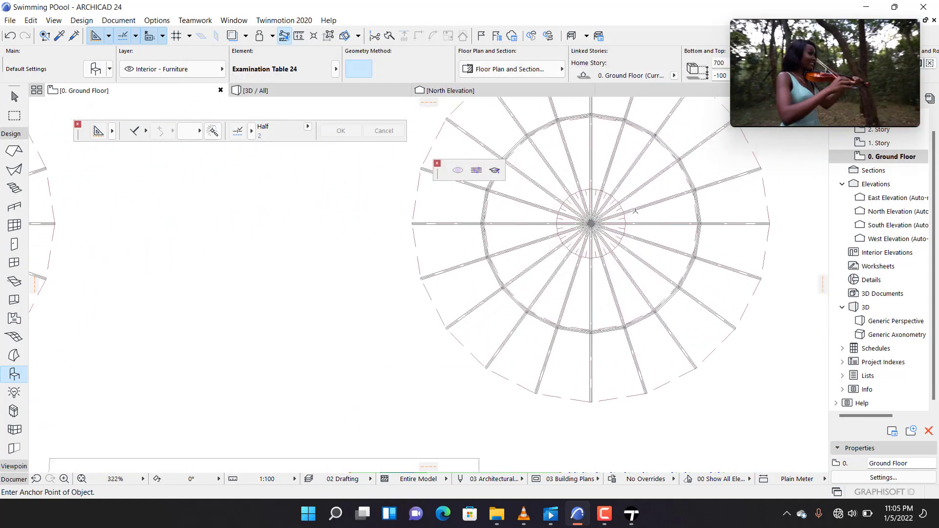
{"action": "scroll", "coordinate": [583, 261], "scroll_direction": "up", "scroll_amount": 2}
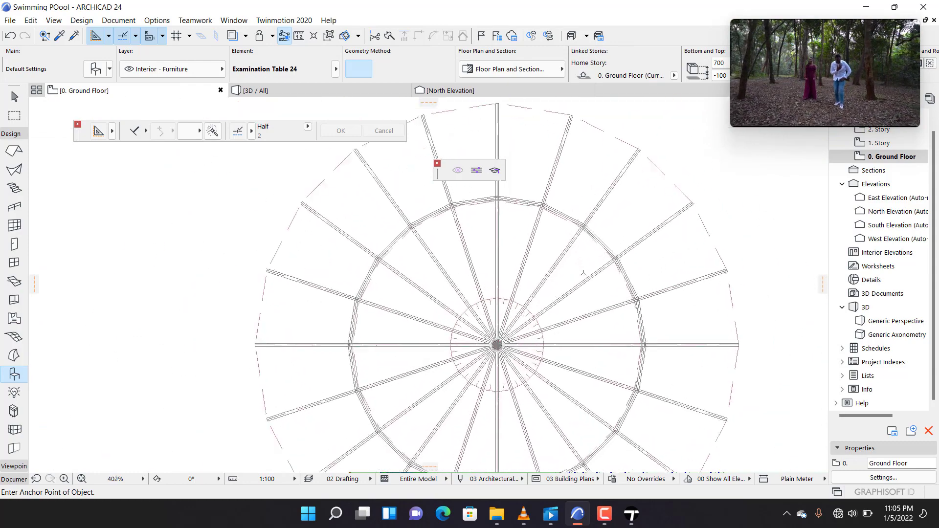
{"action": "left_click", "coordinate": [583, 261]}
{"action": "scroll", "coordinate": [631, 279], "scroll_direction": "down", "scroll_amount": 5}
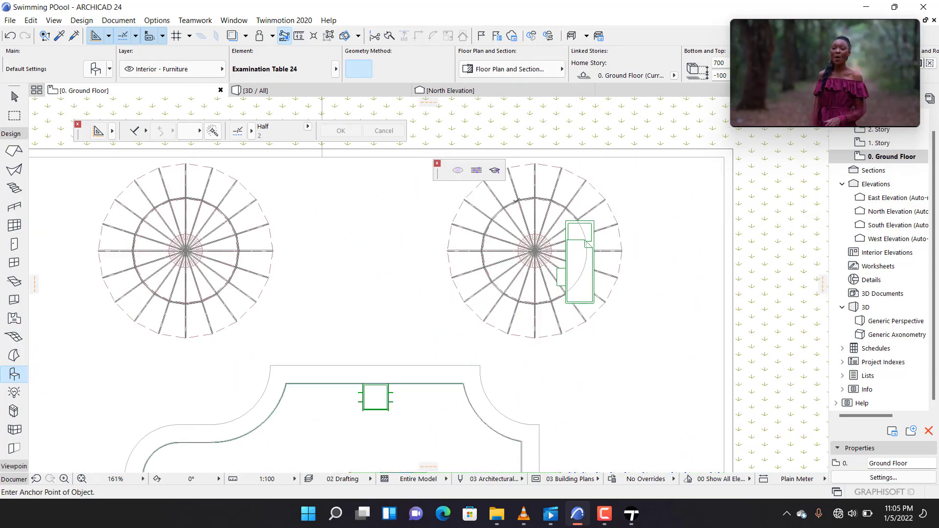
{"action": "left_click", "coordinate": [593, 221]}
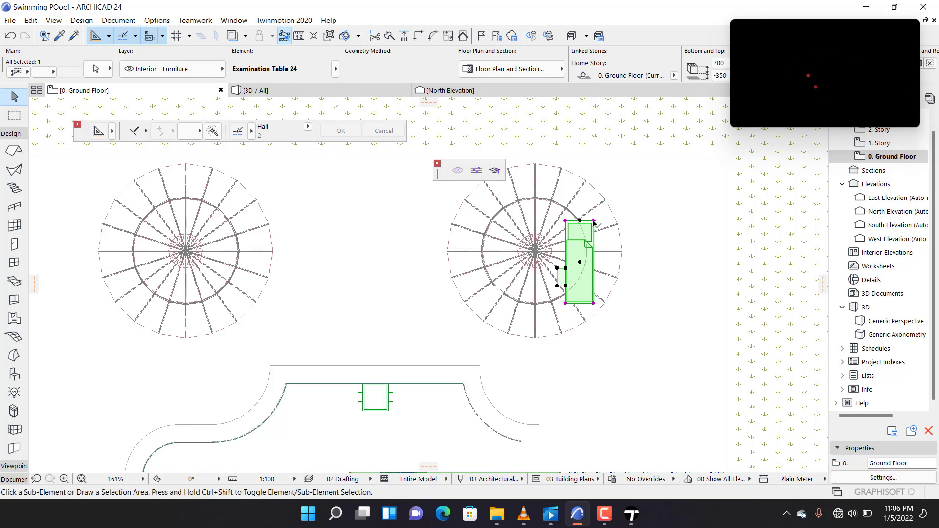
Mirror a copy of the lounger about the vertical axis through the umbrella's center.
{"action": "key", "text": "ctrl+alt+m"}
{"action": "scroll", "coordinate": [538, 259], "scroll_direction": "up", "scroll_amount": 4}
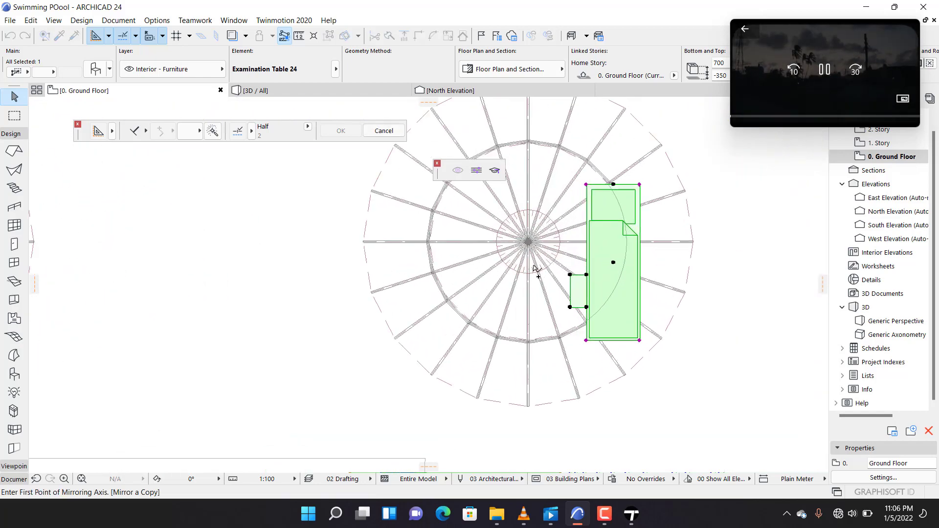
{"action": "left_click", "coordinate": [527, 240]}
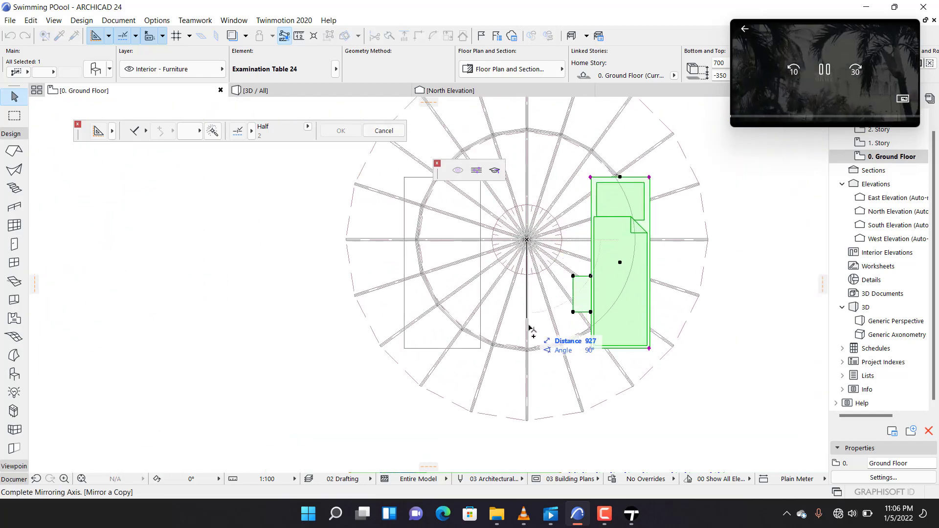
{"action": "left_click", "coordinate": [528, 366]}
{"action": "scroll", "coordinate": [552, 277], "scroll_direction": "down", "scroll_amount": 4}
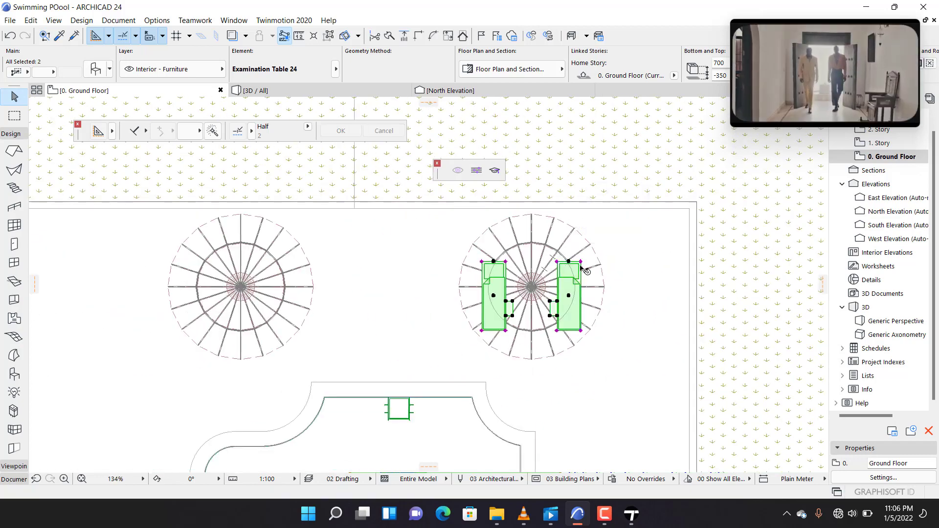
Copy the two loungers from the northeast umbrella to matching positions under the northwest umbrella.
{"action": "key", "text": "ctrl+alt+d"}
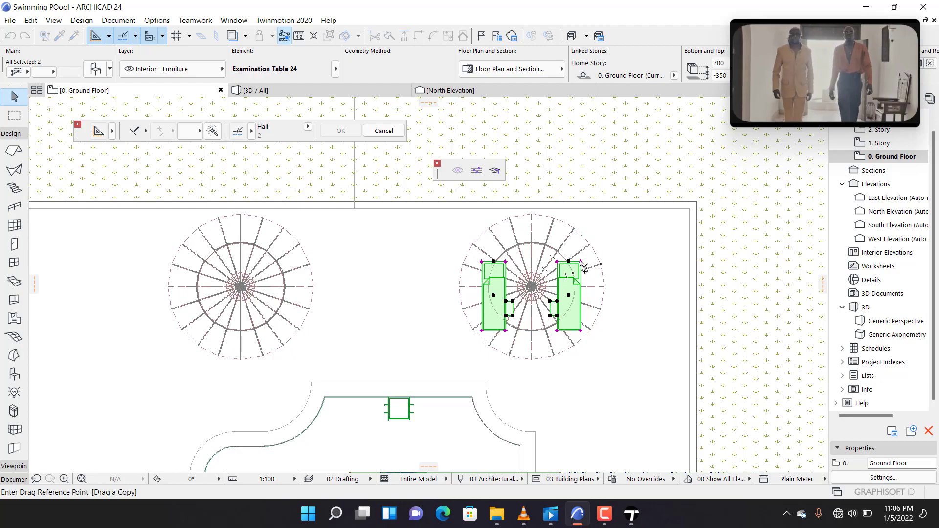
{"action": "left_click", "coordinate": [582, 264]}
{"action": "scroll", "coordinate": [612, 259], "scroll_direction": "down", "scroll_amount": 4}
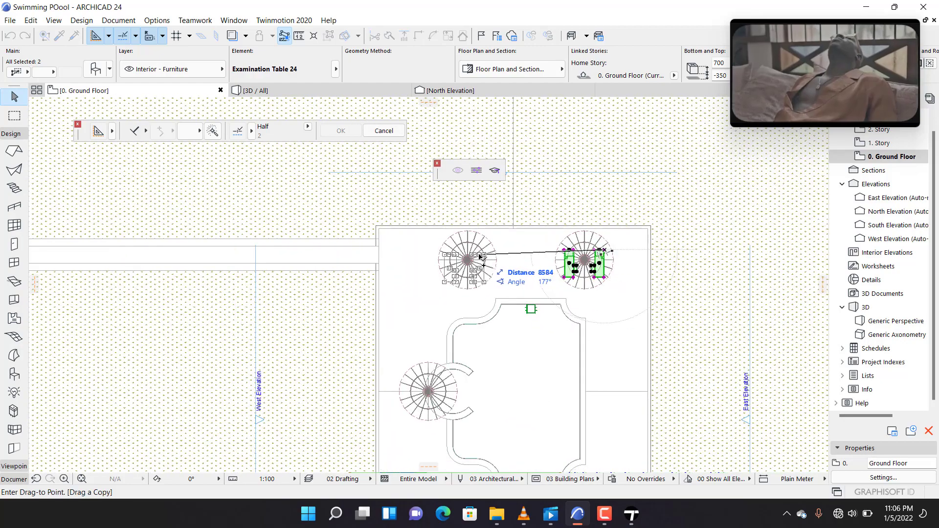
{"action": "scroll", "coordinate": [479, 255], "scroll_direction": "up", "scroll_amount": 4}
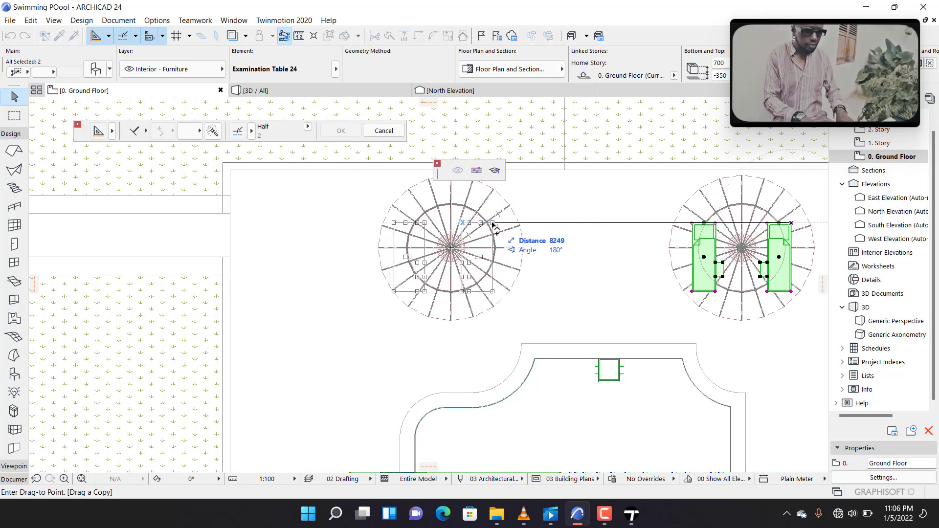
{"action": "left_click", "coordinate": [493, 224]}
{"action": "scroll", "coordinate": [490, 227], "scroll_direction": "up", "scroll_amount": 4}
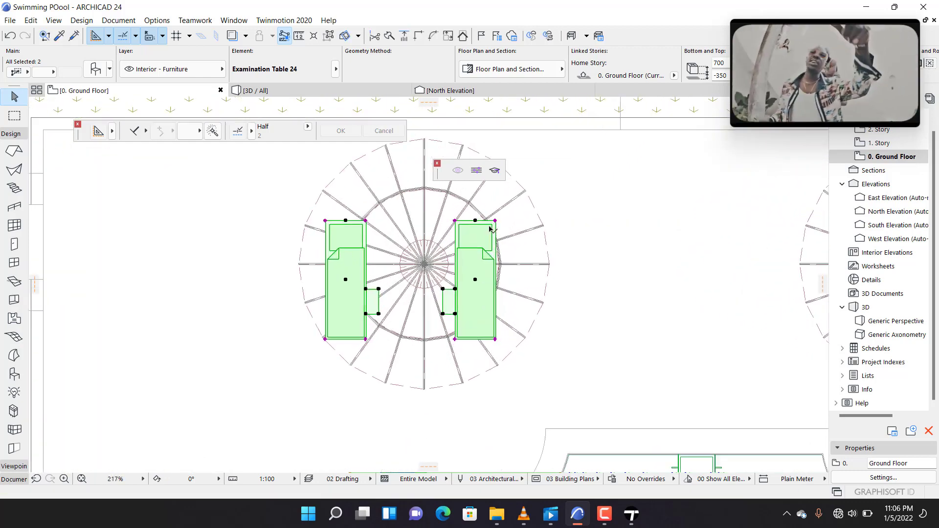
Copy the pair of loungers from the northwest umbrella to beneath the southwest umbrella.
{"action": "key", "text": "ctrl+shift+d"}
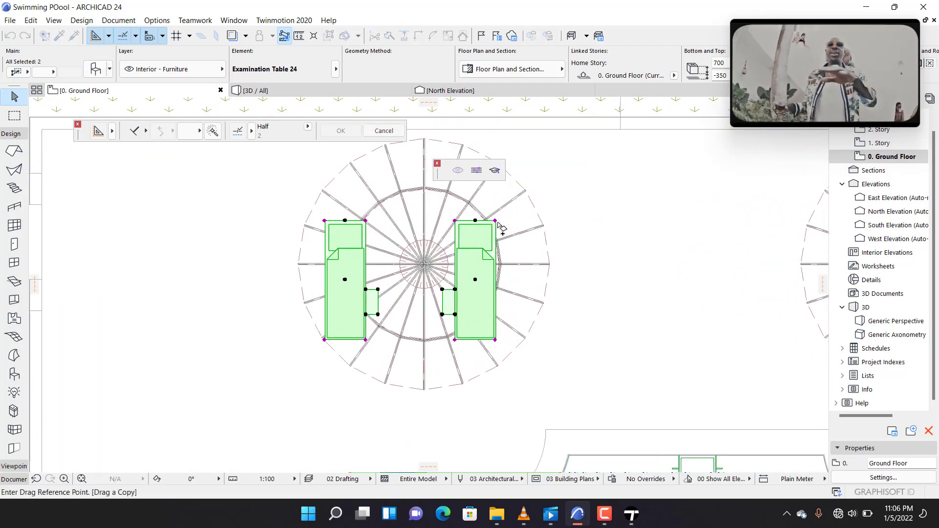
{"action": "left_click", "coordinate": [495, 221]}
{"action": "scroll", "coordinate": [495, 222], "scroll_direction": "down", "scroll_amount": 5}
{"action": "scroll", "coordinate": [519, 362], "scroll_direction": "up", "scroll_amount": 5}
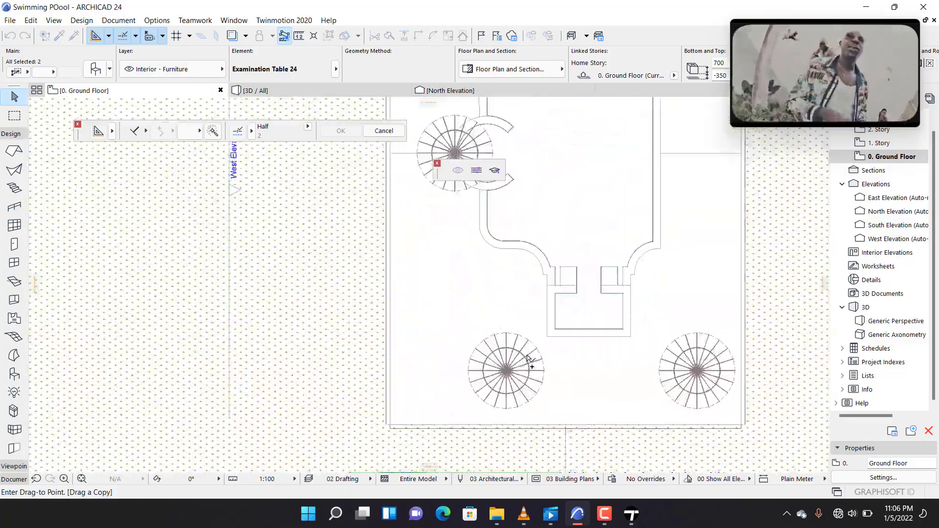
{"action": "left_click", "coordinate": [528, 351]}
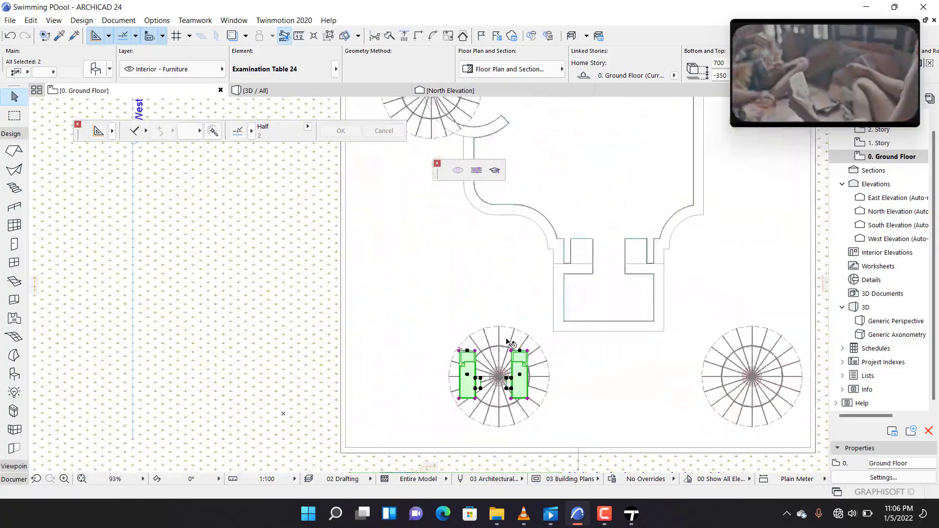
Rotate the two loungers diagonally about the southwest umbrella's center and start moving them from a corner of the east lounger's side table.
{"action": "scroll", "coordinate": [517, 378], "scroll_direction": "up", "scroll_amount": 3}
{"action": "left_click", "coordinate": [485, 372]}
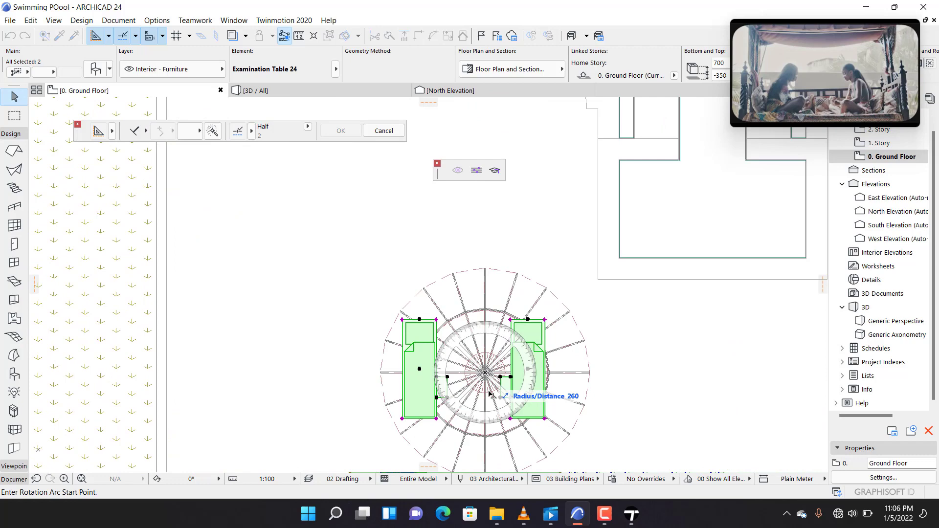
{"action": "left_click", "coordinate": [485, 435]}
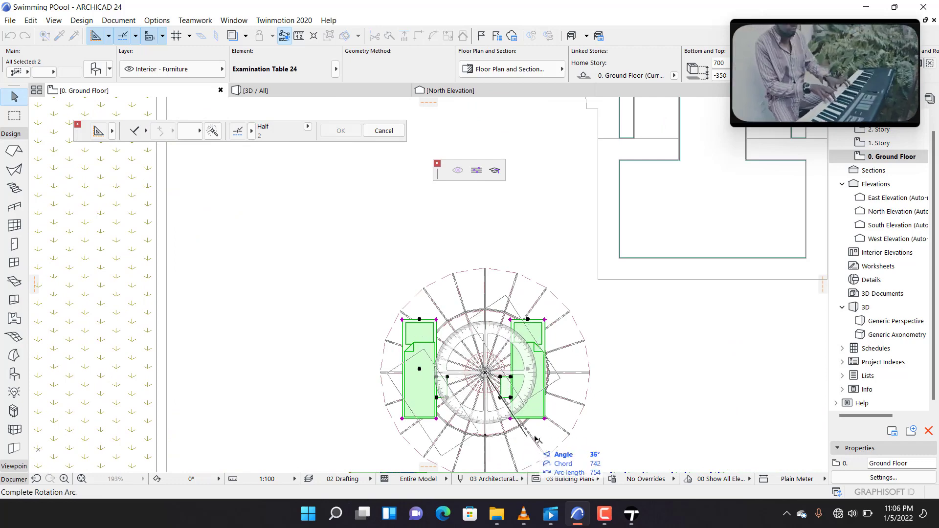
{"action": "left_click", "coordinate": [578, 249]}
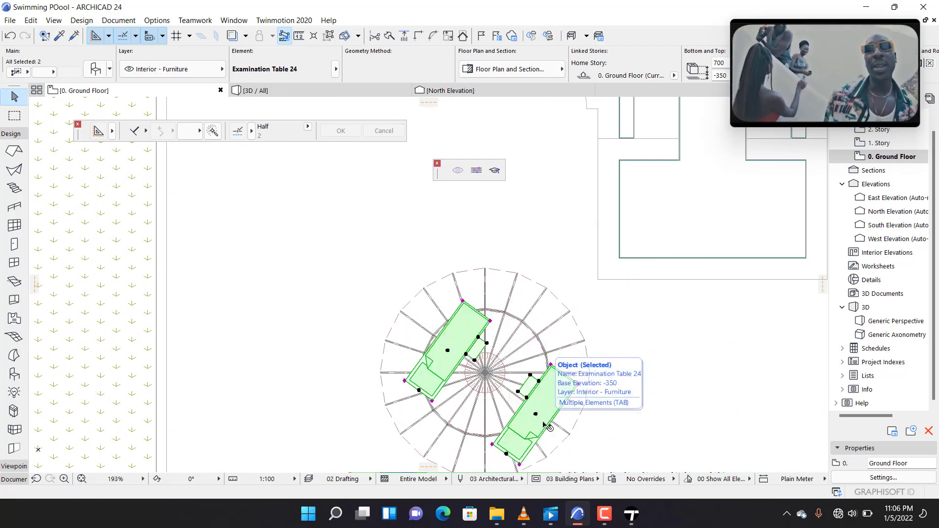
{"action": "scroll", "coordinate": [541, 425], "scroll_direction": "up", "scroll_amount": 3}
{"action": "key", "text": "ctrl+d"}
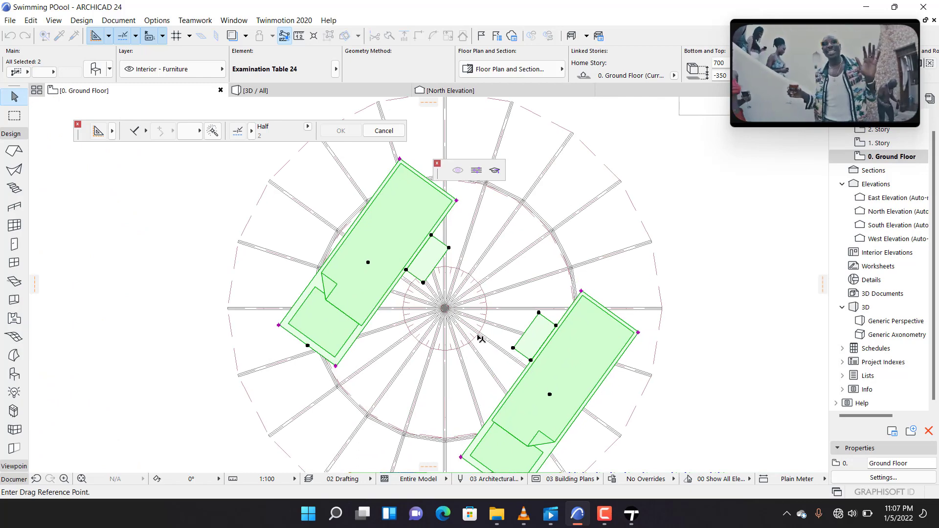
{"action": "left_click", "coordinate": [512, 349]}
{"action": "scroll", "coordinate": [493, 332], "scroll_direction": "up", "scroll_amount": 2}
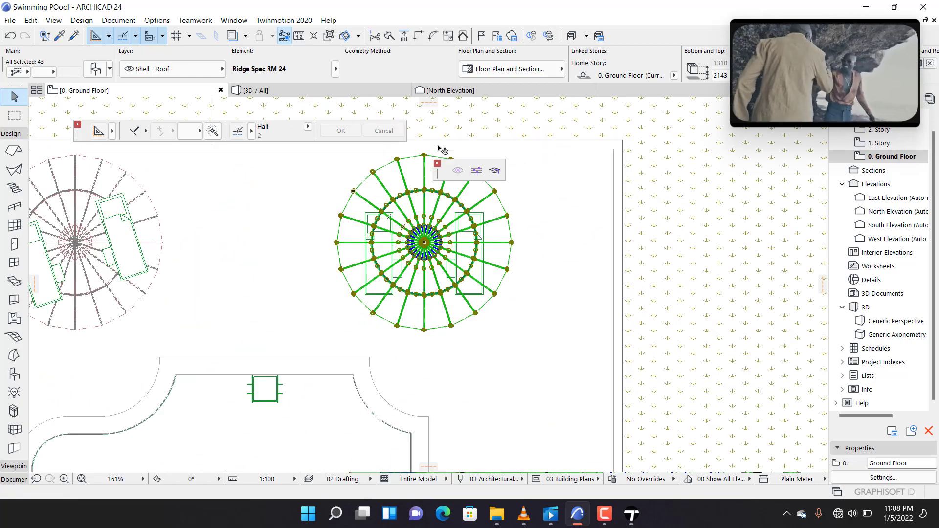
Show the model in the 3D view and synchronize its geometry with Twinmotion through Direct Link.
{"action": "left_click", "coordinate": [340, 90]}
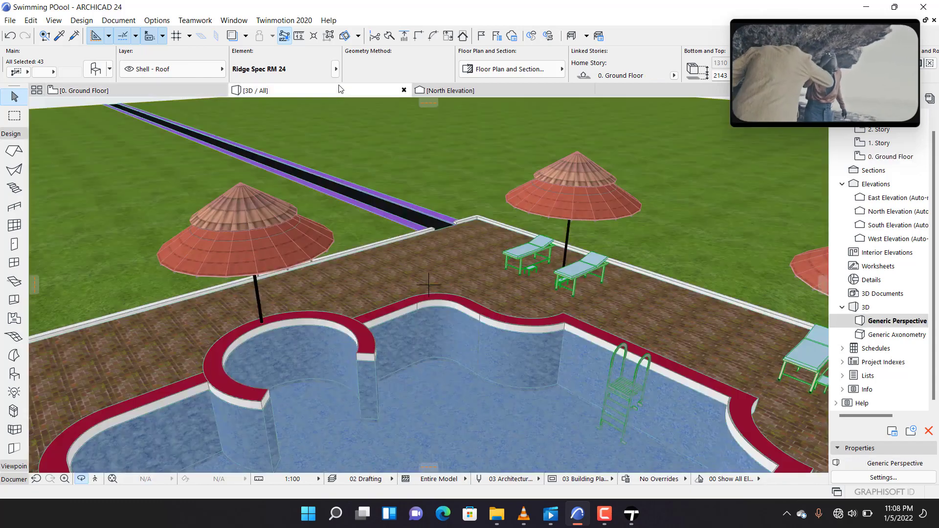
{"action": "left_click", "coordinate": [284, 21]}
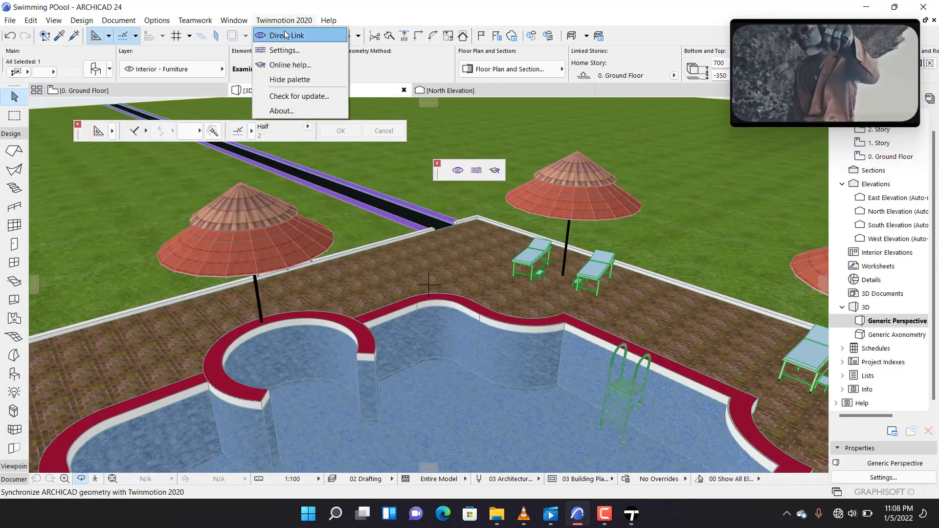
{"action": "left_click", "coordinate": [286, 35]}
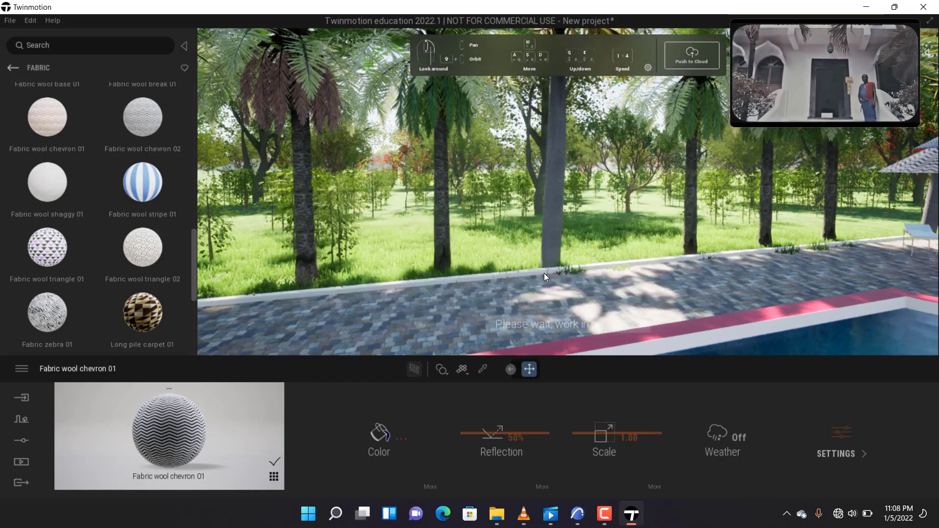
{"action": "right_click_drag", "start_coordinate": [559, 261], "coordinate": [629, 260]}
{"action": "scroll", "coordinate": [630, 261], "scroll_direction": "down", "scroll_amount": 3}
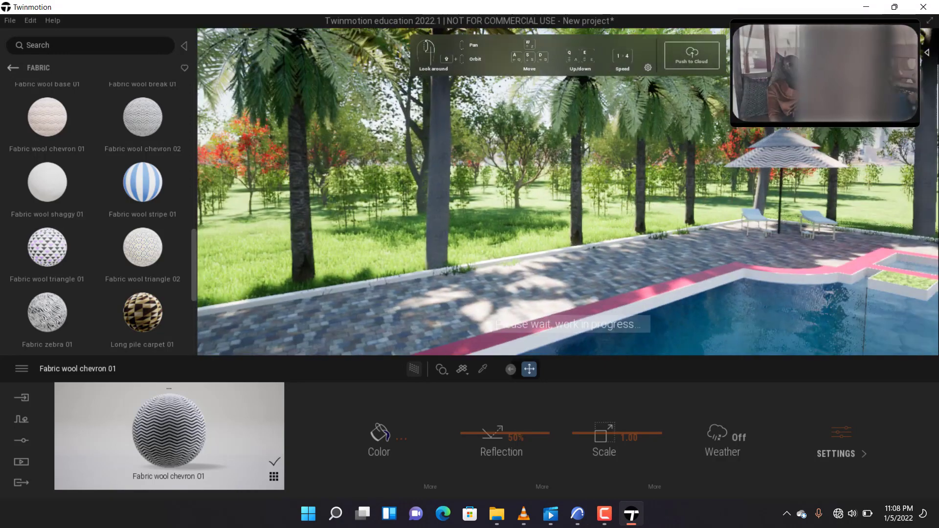
{"action": "scroll", "coordinate": [629, 260], "scroll_direction": "up", "scroll_amount": 3}
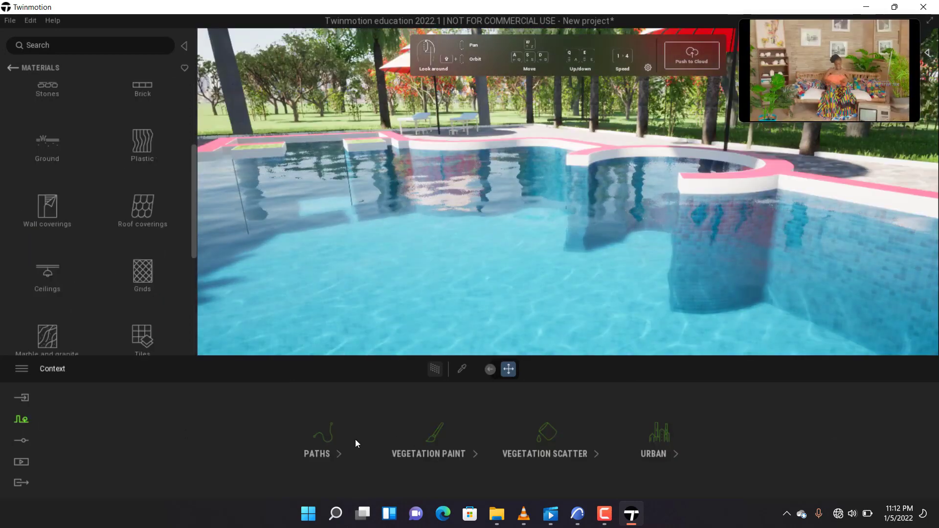
Start a custom path and place its first point on the pool floor beside the long tiled wall.
{"action": "left_click", "coordinate": [335, 435]}
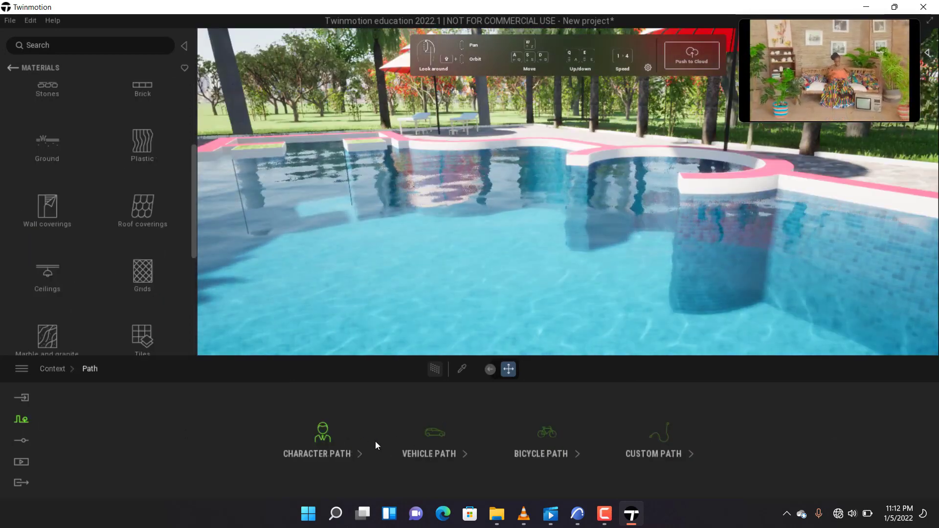
{"action": "left_click", "coordinate": [637, 449]}
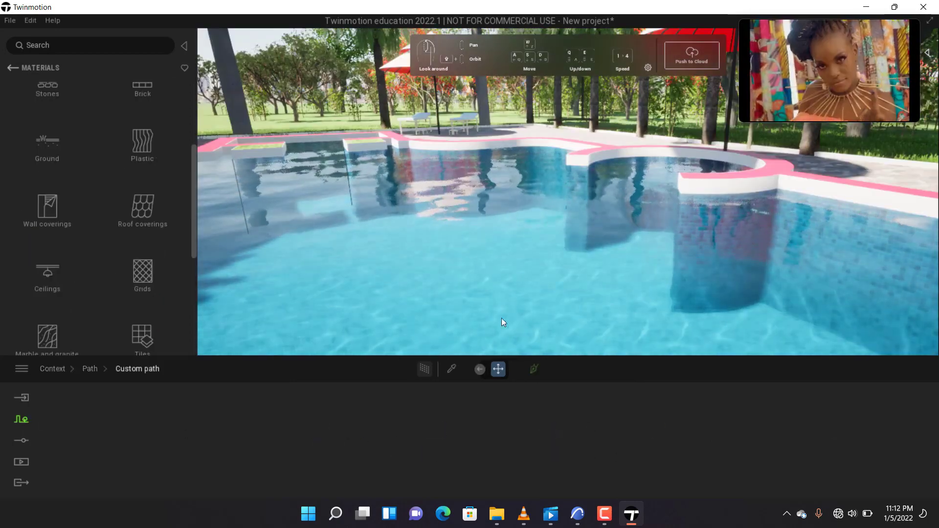
{"action": "left_click", "coordinate": [533, 370]}
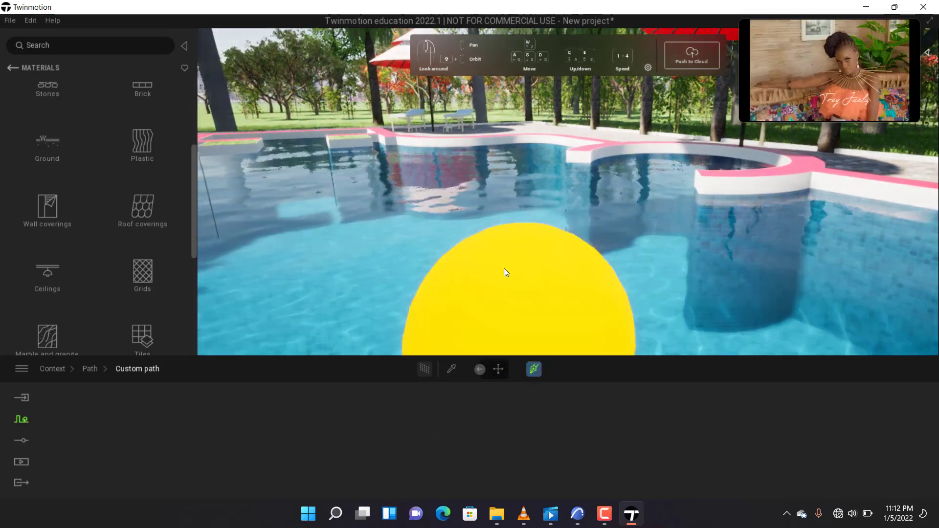
{"action": "scroll", "coordinate": [481, 264], "scroll_direction": "up", "scroll_amount": 3}
{"action": "scroll", "coordinate": [507, 257], "scroll_direction": "down", "scroll_amount": 3}
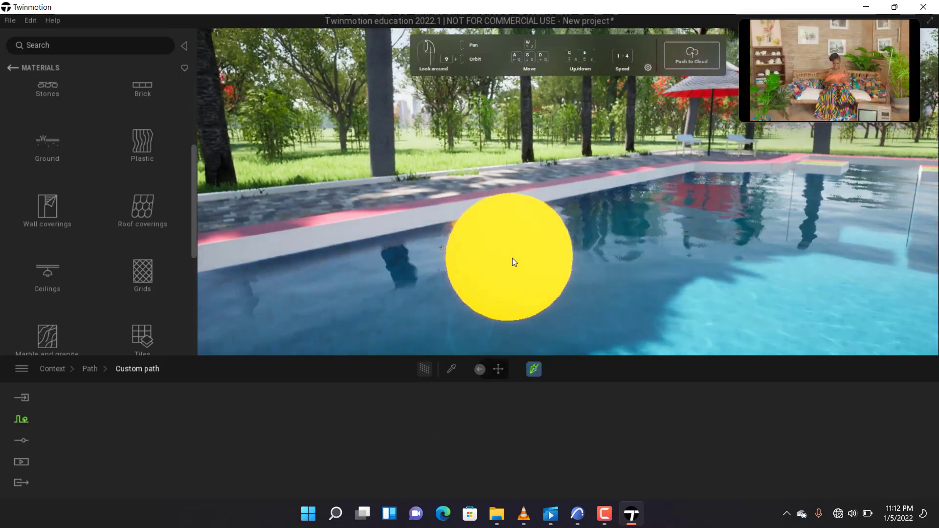
{"action": "scroll", "coordinate": [515, 257], "scroll_direction": "up", "scroll_amount": 2}
{"action": "scroll", "coordinate": [516, 255], "scroll_direction": "up", "scroll_amount": 2}
{"action": "scroll", "coordinate": [513, 259], "scroll_direction": "down", "scroll_amount": 3}
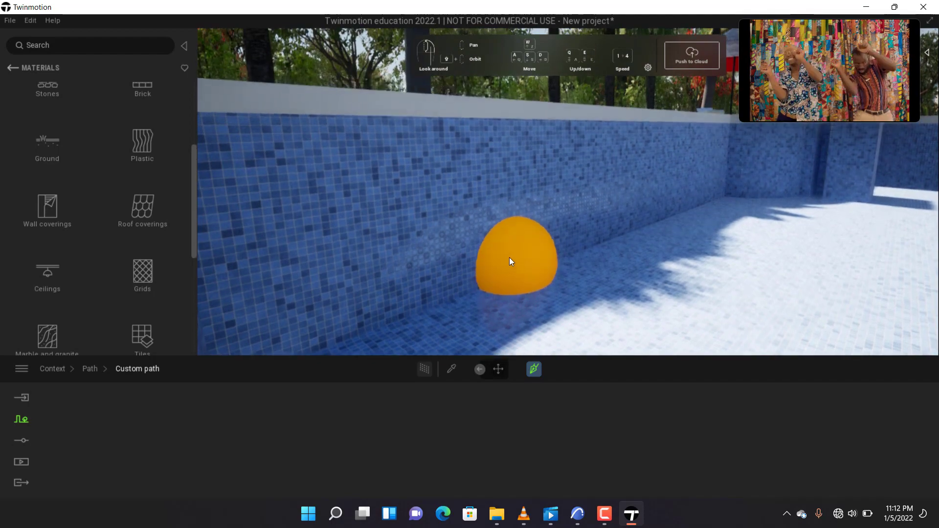
{"action": "scroll", "coordinate": [512, 258], "scroll_direction": "up", "scroll_amount": 2}
{"action": "left_click", "coordinate": [512, 257]}
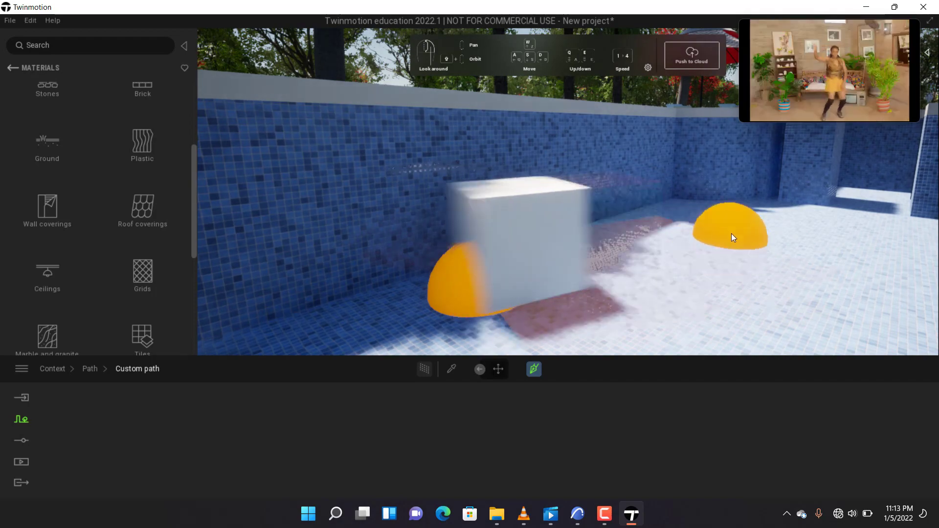
Extend the custom path across the pool floor with four more points and finish it.
{"action": "left_click", "coordinate": [738, 227]}
{"action": "scroll", "coordinate": [798, 225], "scroll_direction": "up", "scroll_amount": 3}
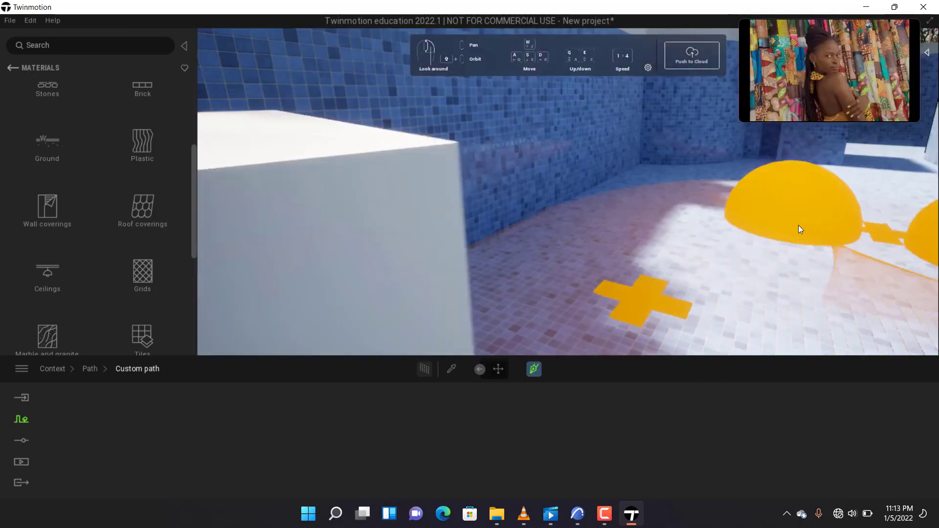
{"action": "right_click_drag", "start_coordinate": [798, 225], "coordinate": [794, 215]}
{"action": "mouse_move", "coordinate": [793, 215]}
{"action": "middle_mouse_down"}
{"action": "mouse_move", "coordinate": [688, 302]}
{"action": "mouse_move", "coordinate": [598, 290]}
{"action": "middle_mouse_up"}
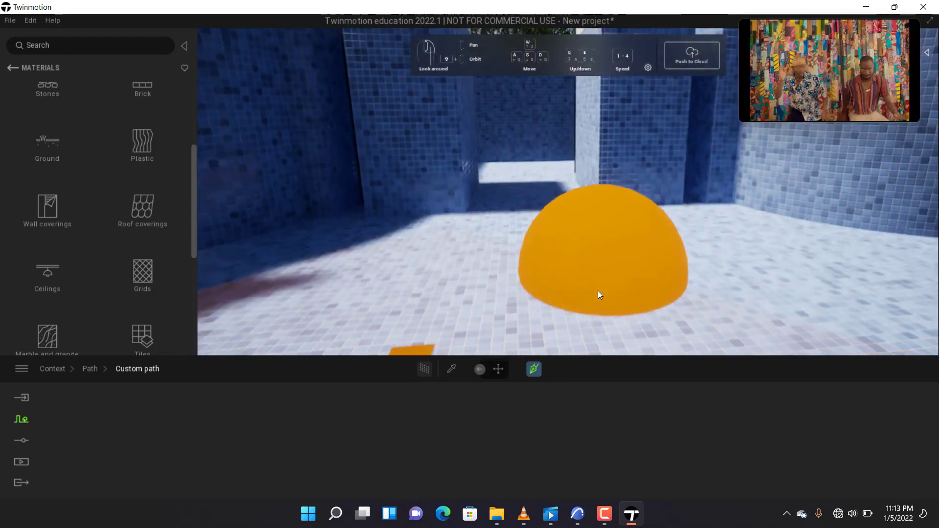
{"action": "left_click", "coordinate": [608, 284]}
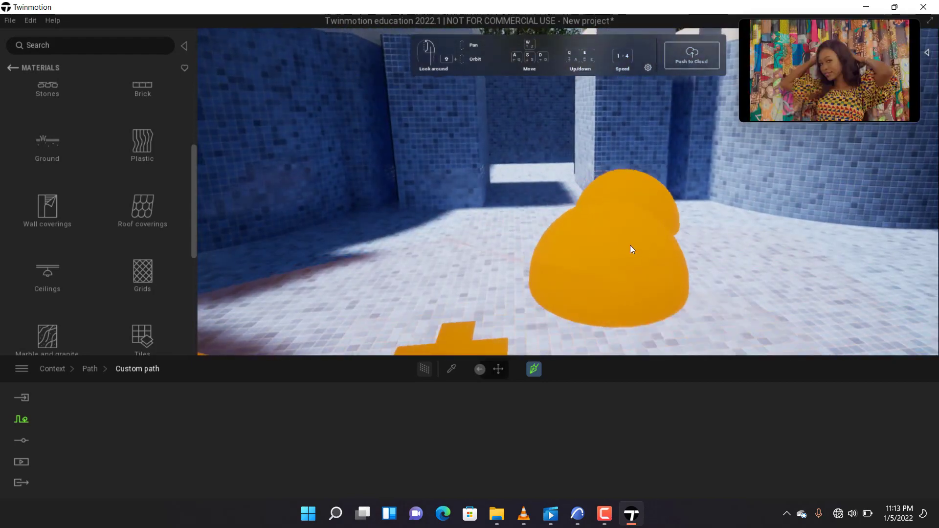
{"action": "right_click_drag", "start_coordinate": [630, 245], "coordinate": [621, 238]}
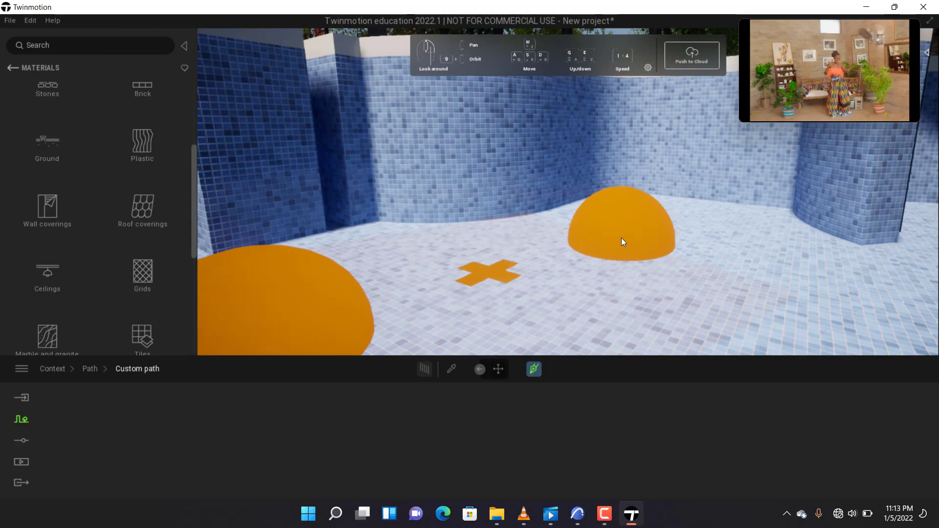
{"action": "left_click", "coordinate": [621, 237]}
{"action": "scroll", "coordinate": [620, 242], "scroll_direction": "down", "scroll_amount": 3}
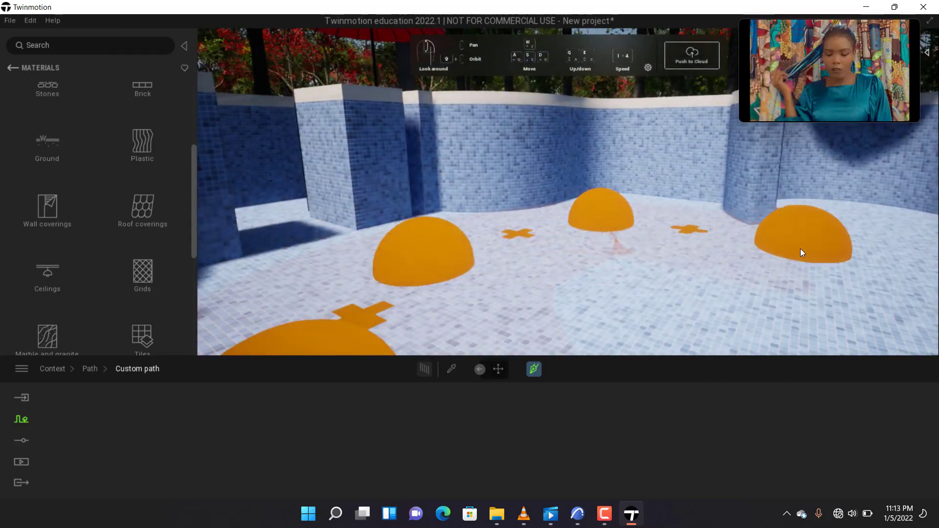
{"action": "left_click", "coordinate": [800, 250]}
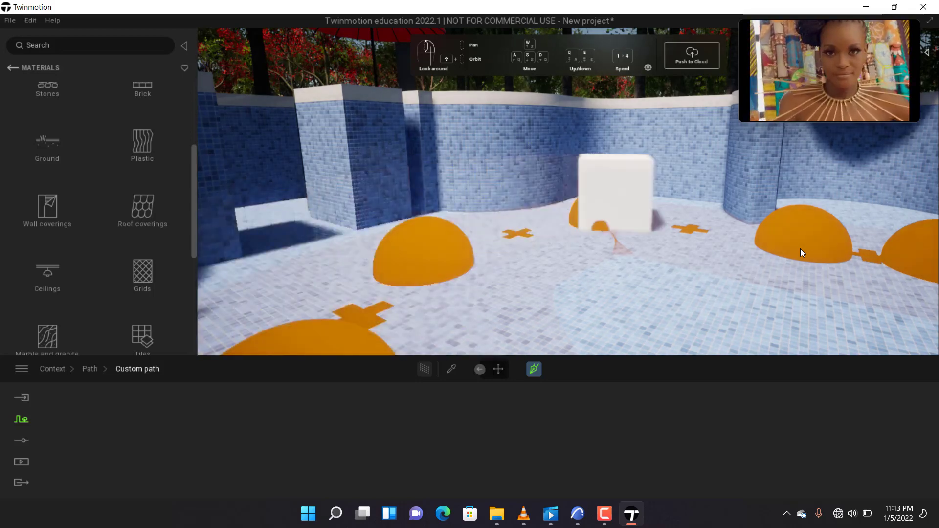
{"action": "right_click", "coordinate": [800, 249]}
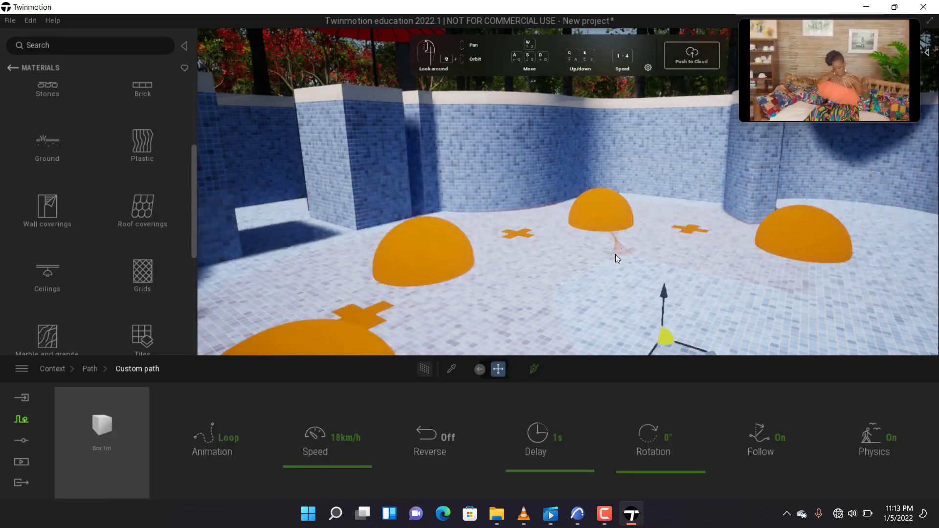
Replace the custom path's default box with the Michael beach animated human from the character library.
{"action": "right_click_drag", "start_coordinate": [595, 169], "coordinate": [314, 197]}
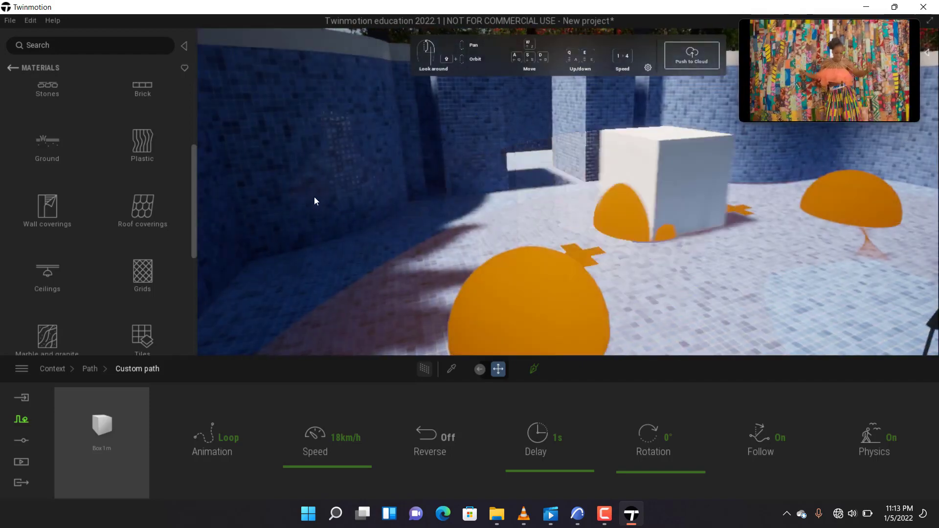
{"action": "left_click", "coordinate": [12, 69]}
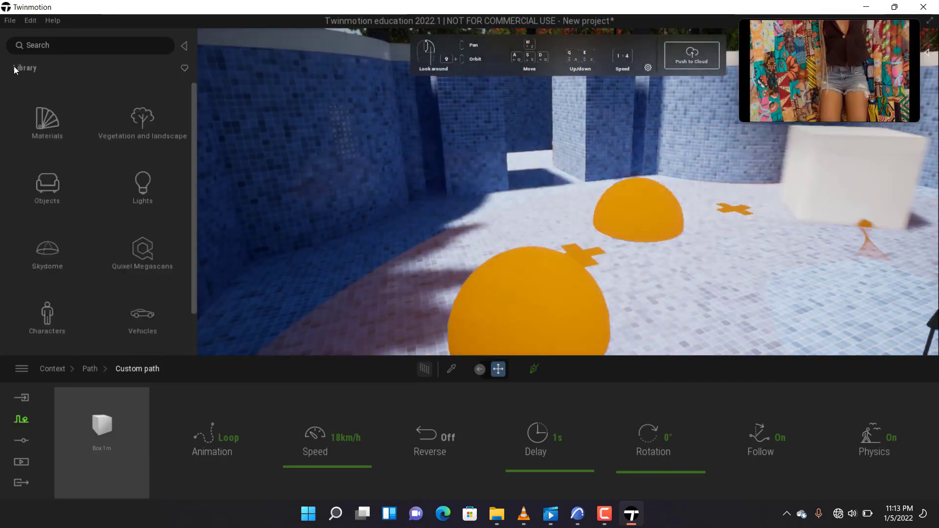
{"action": "left_click", "coordinate": [59, 324]}
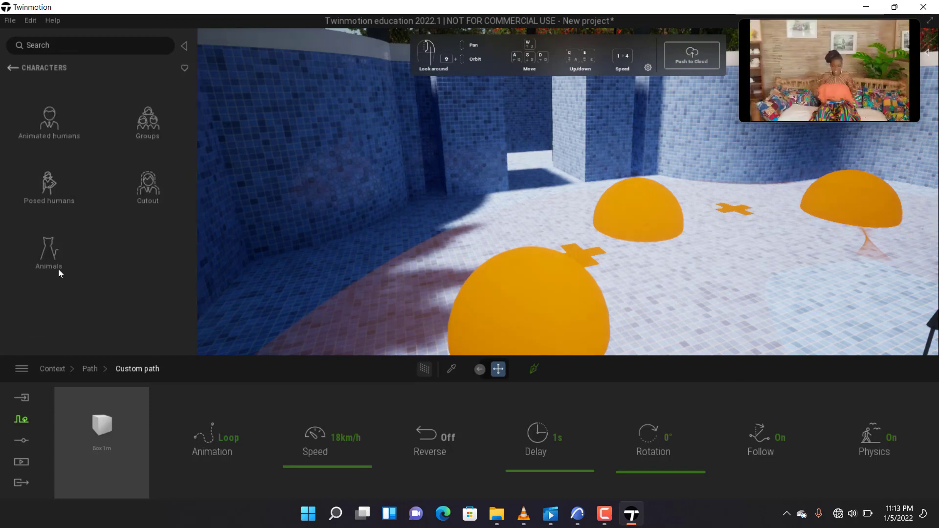
{"action": "left_click", "coordinate": [51, 123]}
{"action": "scroll", "coordinate": [81, 245], "scroll_direction": "down", "scroll_amount": 5}
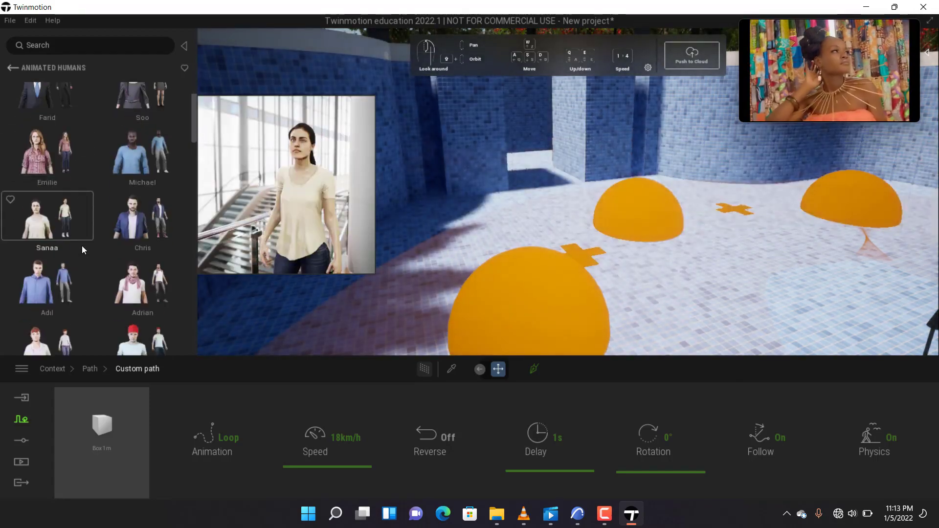
{"action": "scroll", "coordinate": [81, 249], "scroll_direction": "down", "scroll_amount": 3}
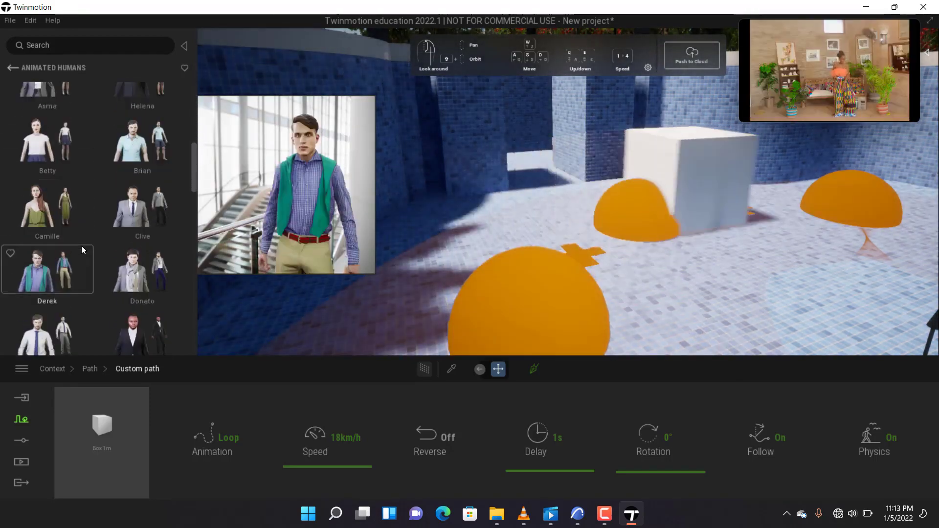
{"action": "scroll", "coordinate": [82, 250], "scroll_direction": "down", "scroll_amount": 6}
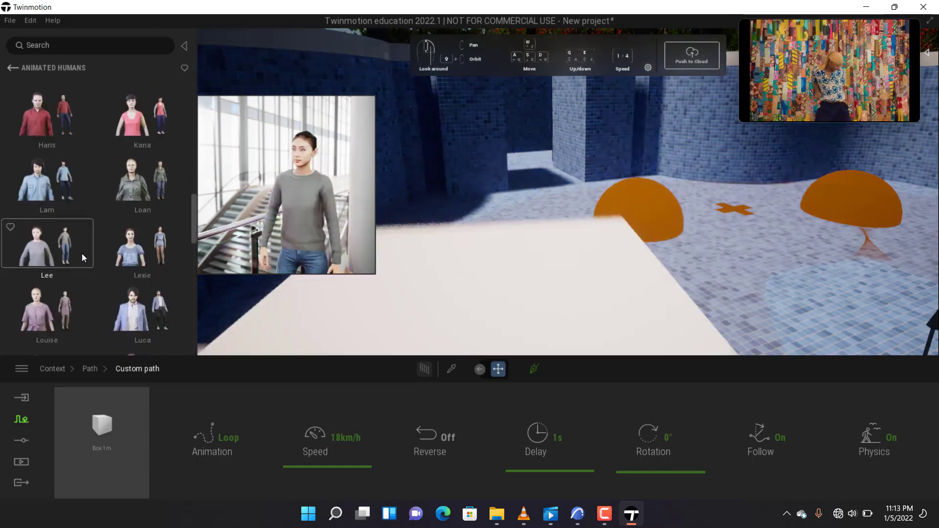
{"action": "scroll", "coordinate": [81, 254], "scroll_direction": "down", "scroll_amount": 8}
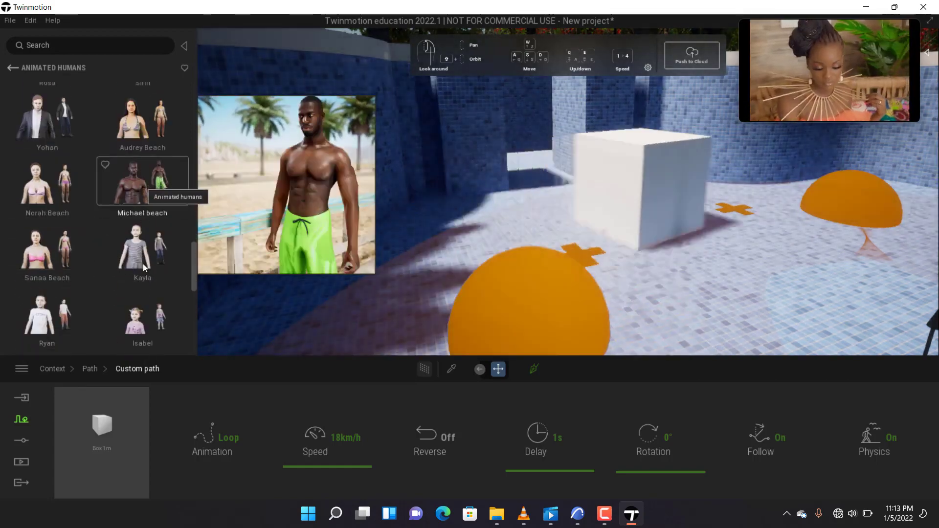
{"action": "left_click_drag", "start_coordinate": [142, 207], "coordinate": [108, 431]}
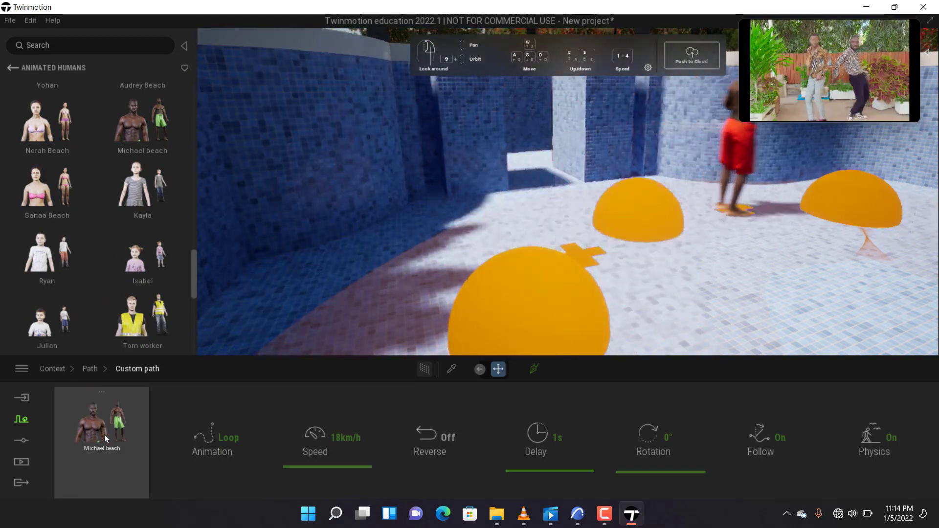
Set the Michael beach character's pose to Special and its animation to Swimming 1.
{"action": "left_click", "coordinate": [104, 434]}
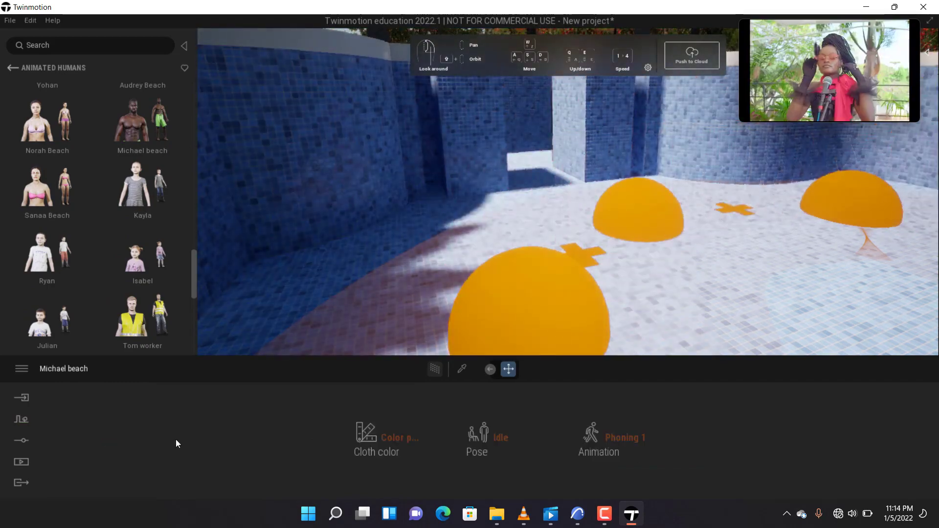
{"action": "left_click", "coordinate": [618, 438]}
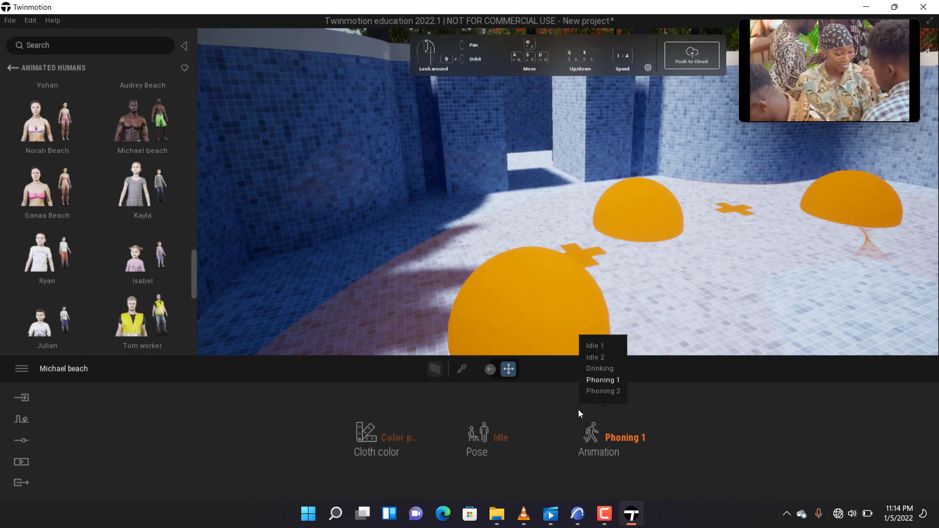
{"action": "left_click", "coordinate": [498, 436]}
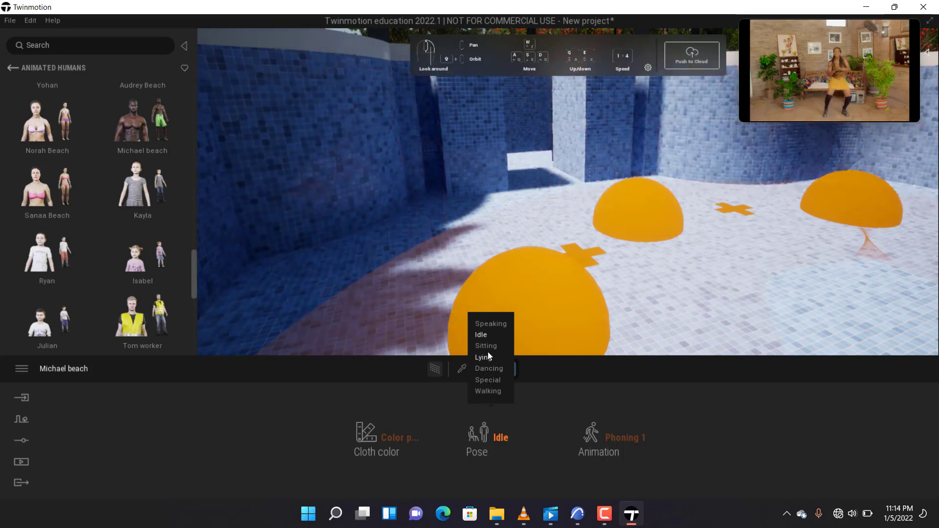
{"action": "left_click", "coordinate": [492, 380]}
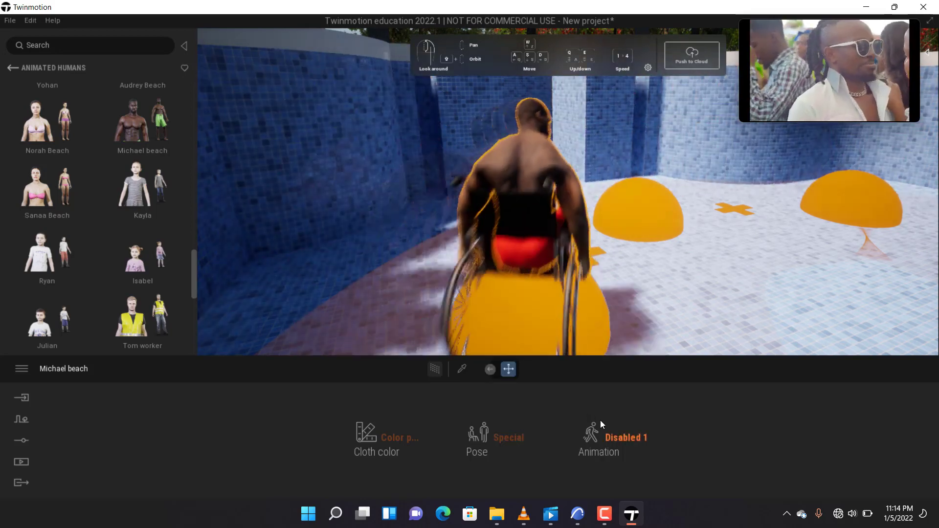
{"action": "left_click", "coordinate": [624, 440]}
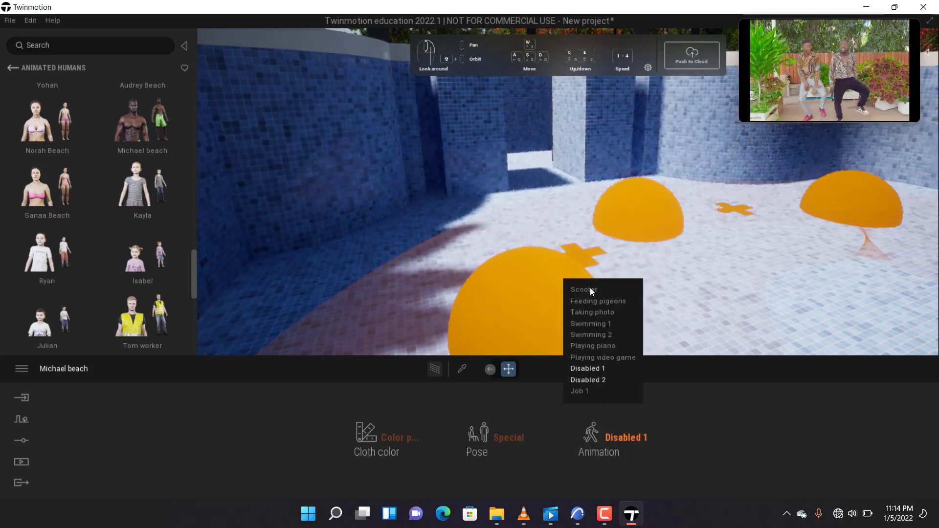
{"action": "left_click", "coordinate": [589, 322]}
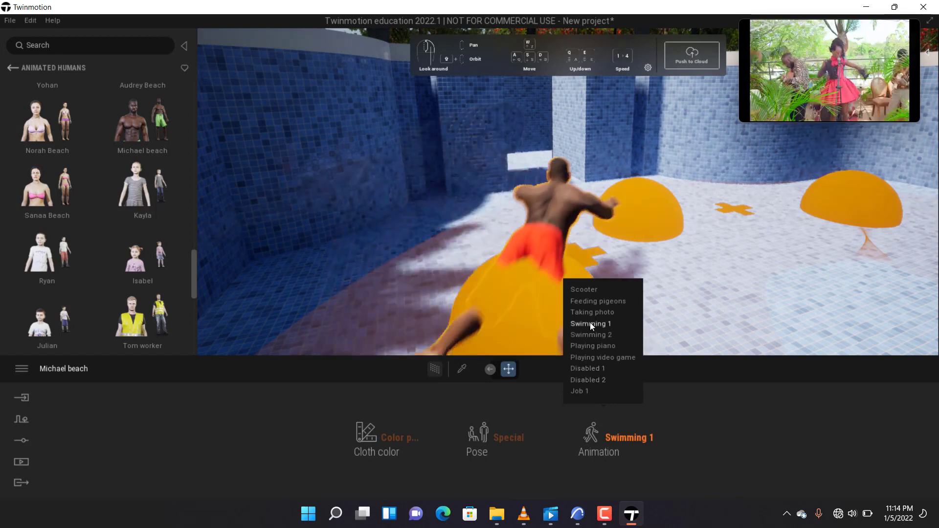
{"action": "left_click", "coordinate": [588, 333]}
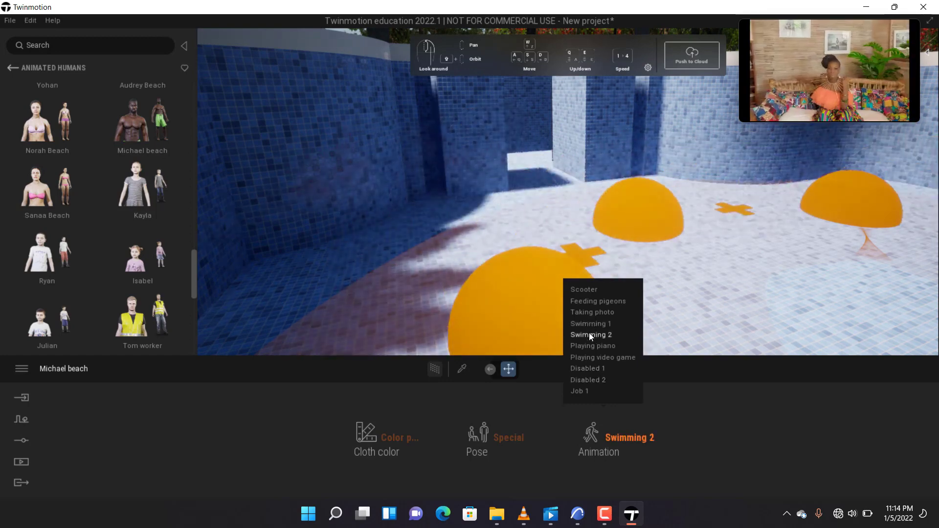
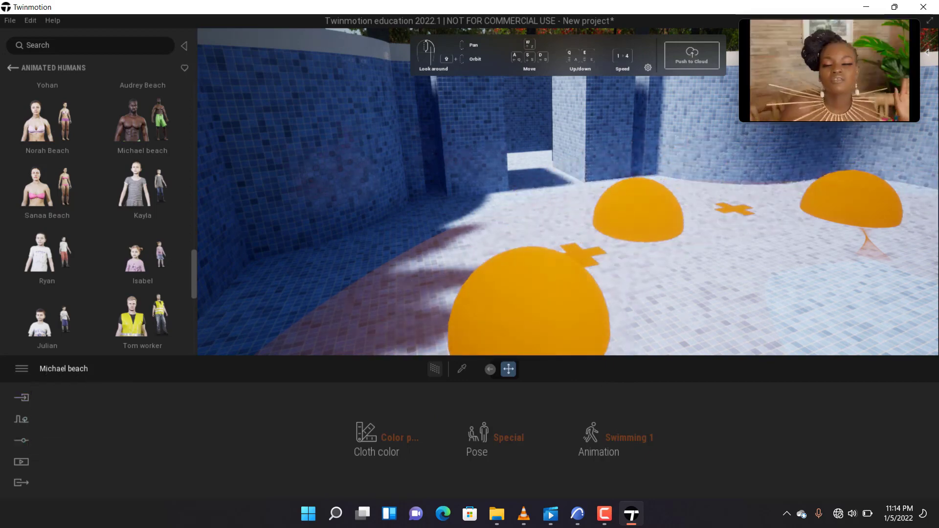
Set the custom path's speed to 3 km/h and dismiss the low-battery notice.
{"action": "left_click", "coordinate": [494, 314]}
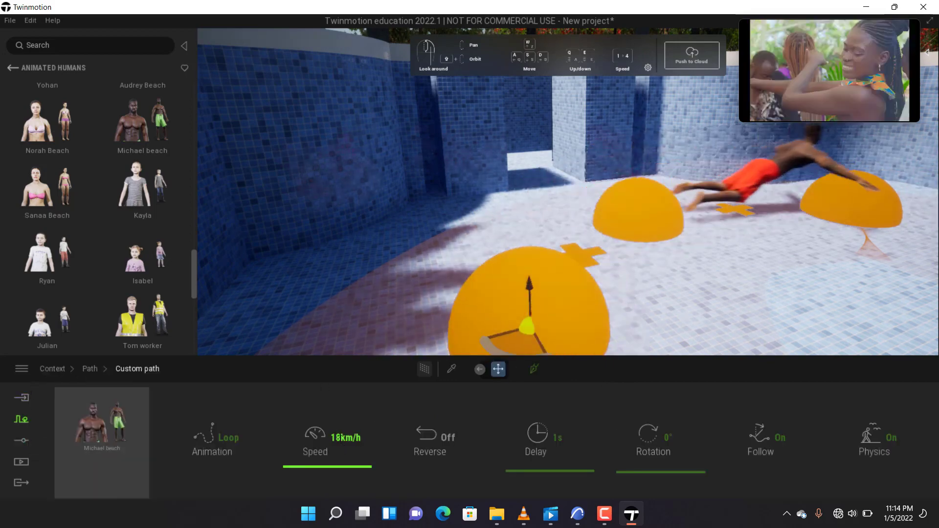
{"action": "left_click", "coordinate": [338, 440]}
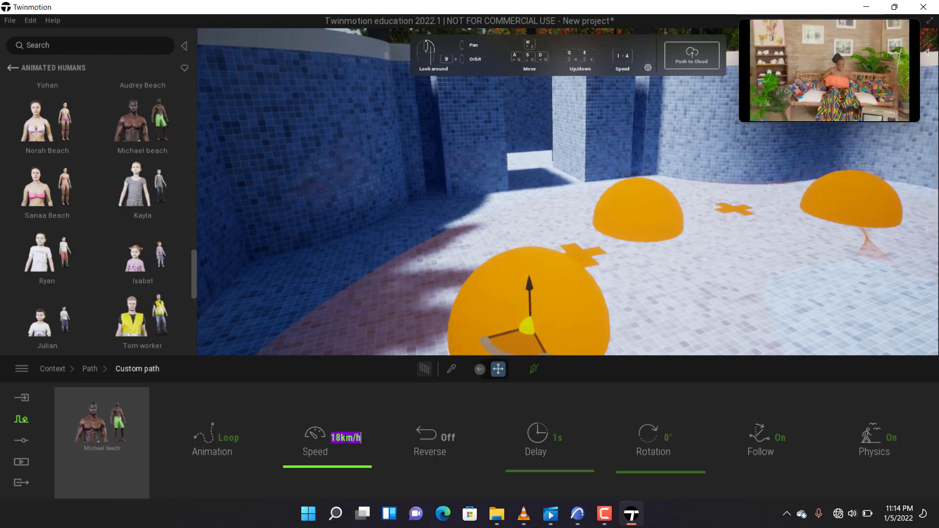
{"action": "type", "text": "3"}
{"action": "key", "text": "Return"}
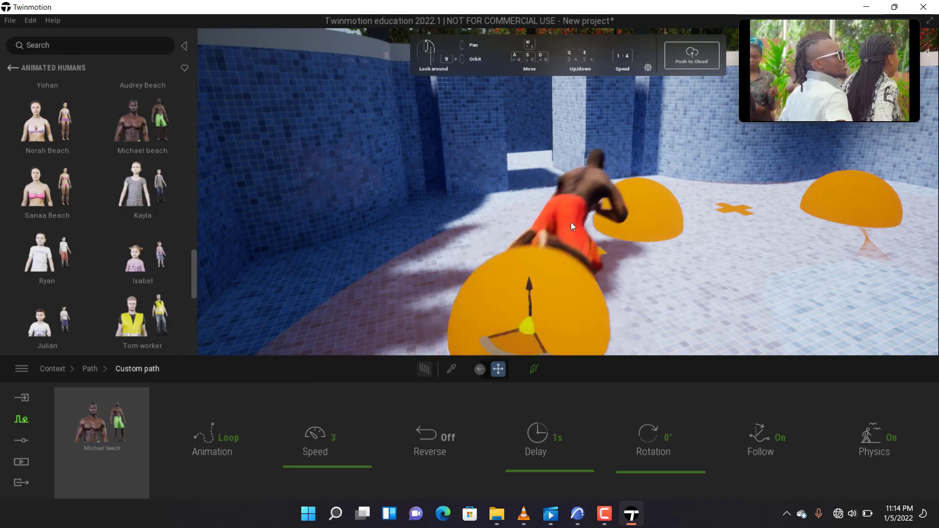
{"action": "left_click", "coordinate": [276, 408]}
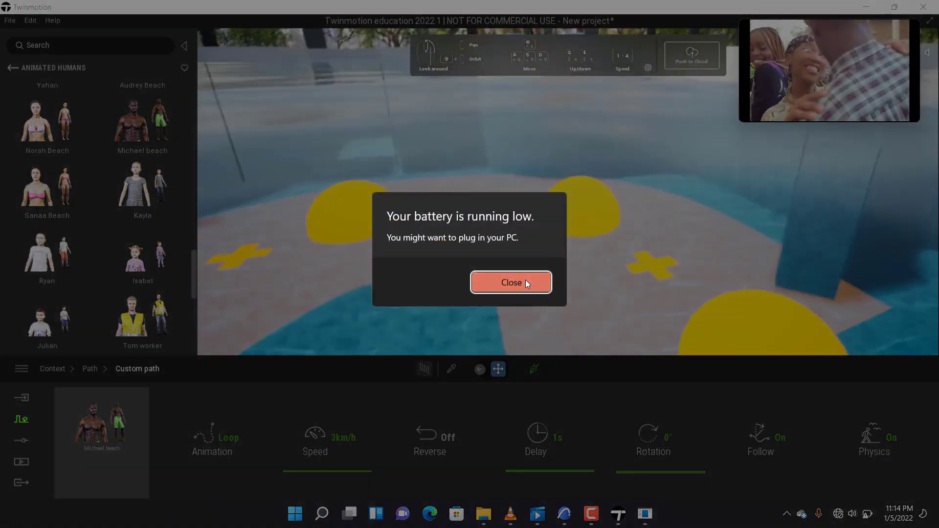
{"action": "left_click", "coordinate": [526, 283]}
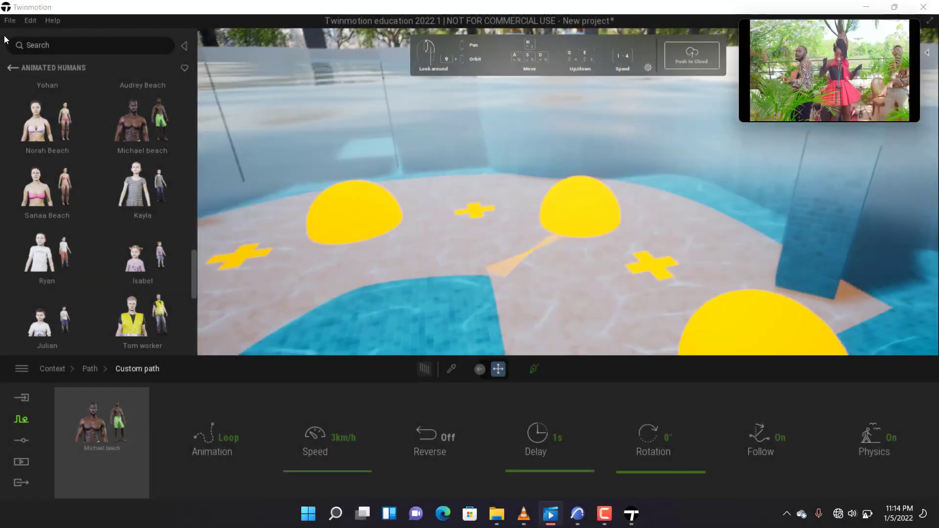
Save the project as a new Twinmotion file named 1SWIMMING.
{"action": "left_click", "coordinate": [10, 21]}
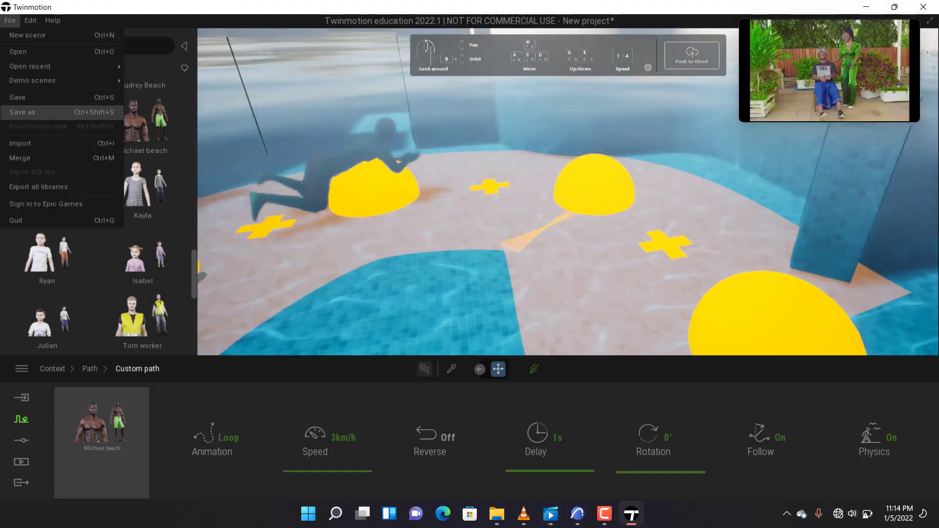
{"action": "left_click", "coordinate": [30, 112]}
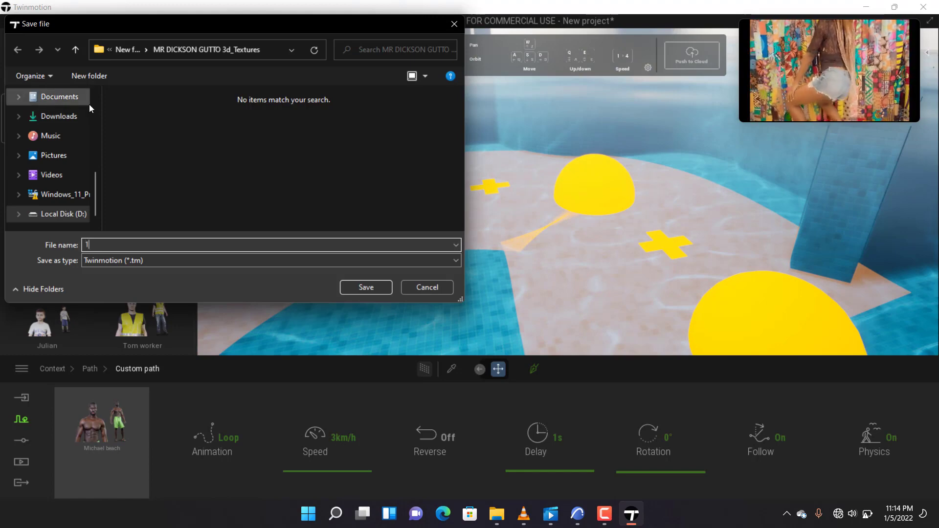
{"action": "type", "text": "1SWI"}
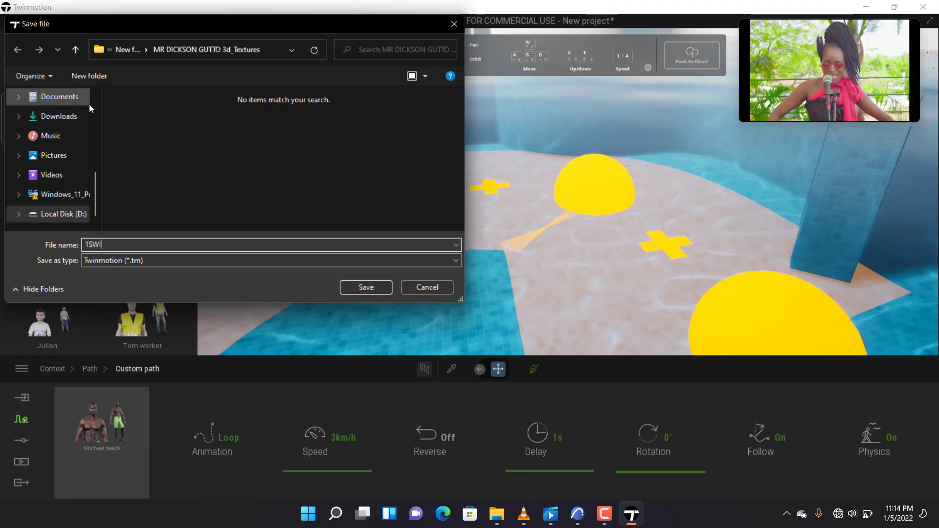
{"action": "type", "text": "MMING"}
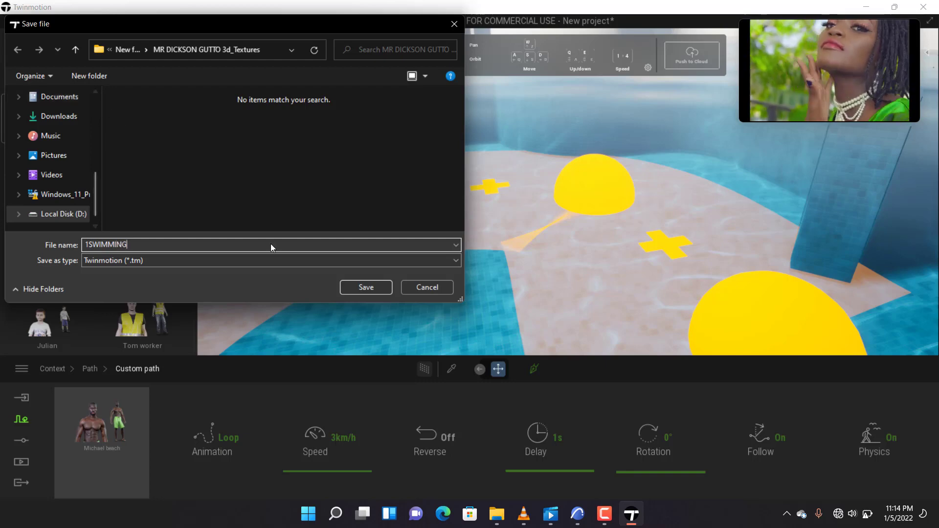
{"action": "left_click", "coordinate": [376, 287]}
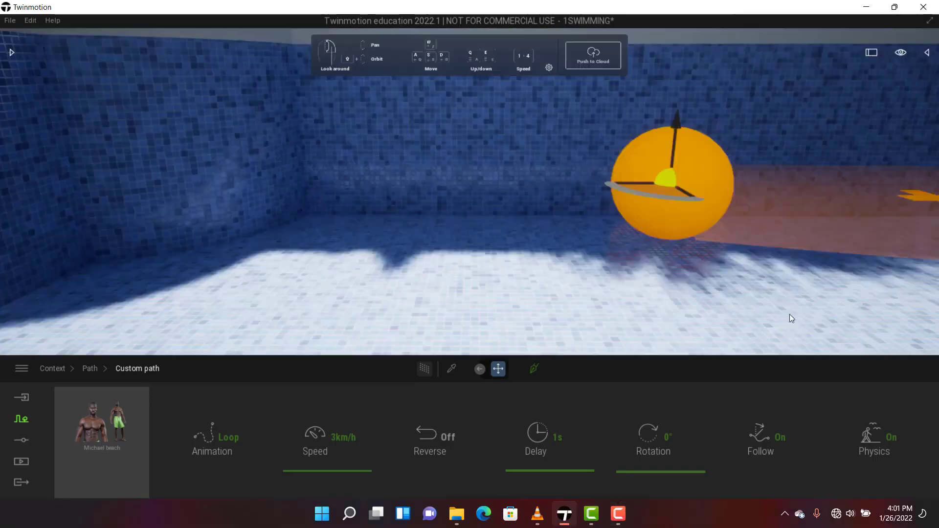
Turn off Physics for the custom path and raise its end point toward the water surface.
{"action": "left_click", "coordinate": [838, 414]}
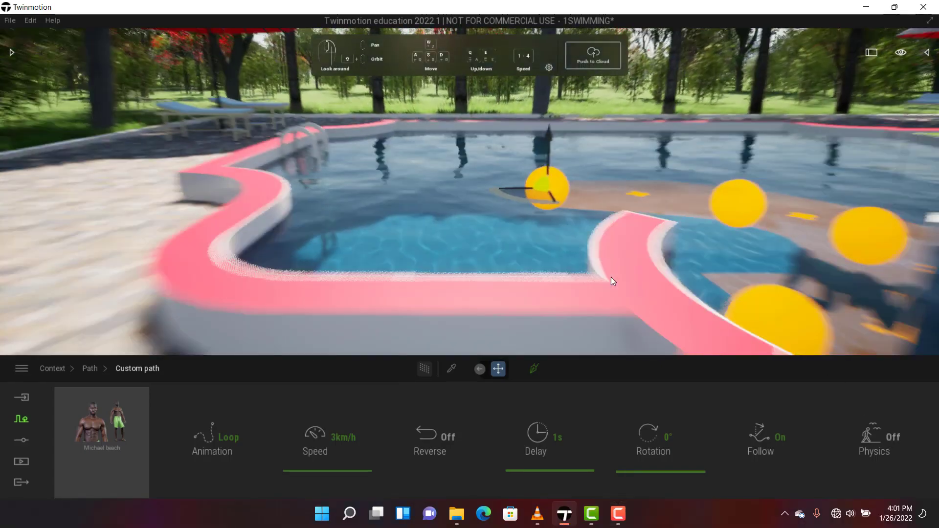
{"action": "scroll", "coordinate": [536, 175], "scroll_direction": "up", "scroll_amount": 5}
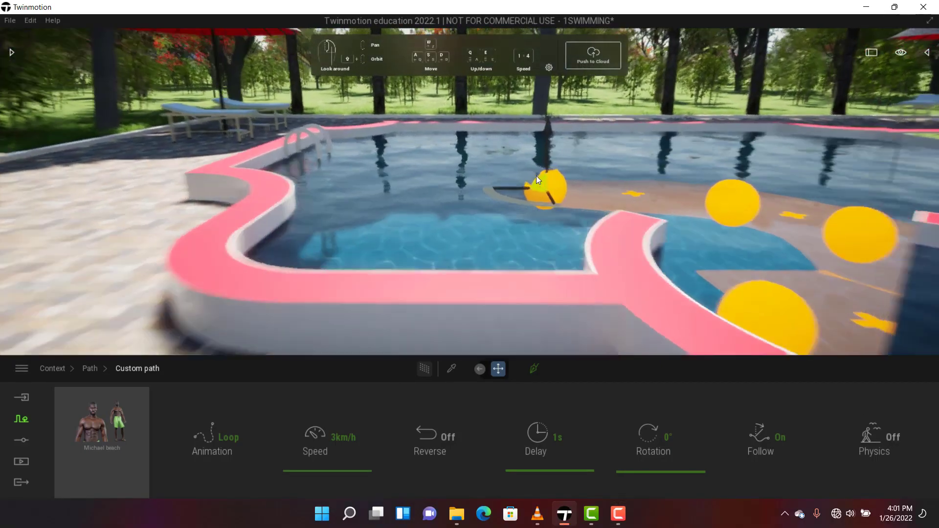
{"action": "scroll", "coordinate": [532, 186], "scroll_direction": "down", "scroll_amount": 1}
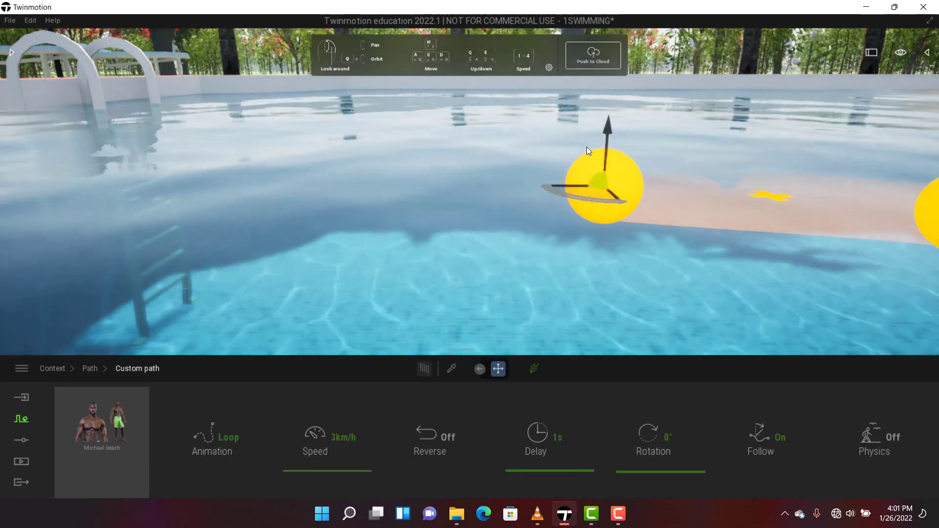
{"action": "mouse_move", "coordinate": [610, 128]}
{"action": "left_mouse_down"}
{"action": "mouse_move", "coordinate": [606, 112]}
{"action": "mouse_move", "coordinate": [602, 121]}
{"action": "left_mouse_up"}
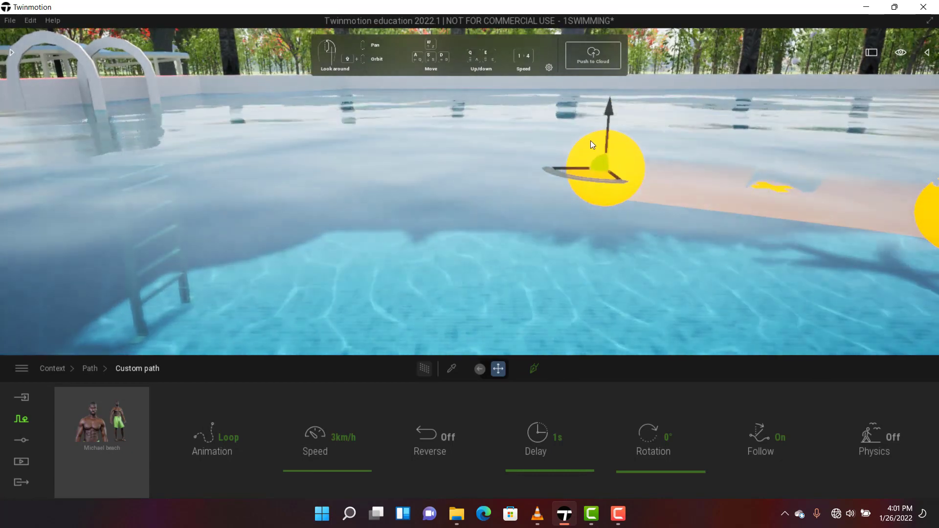
{"action": "scroll", "coordinate": [487, 177], "scroll_direction": "down", "scroll_amount": 5}
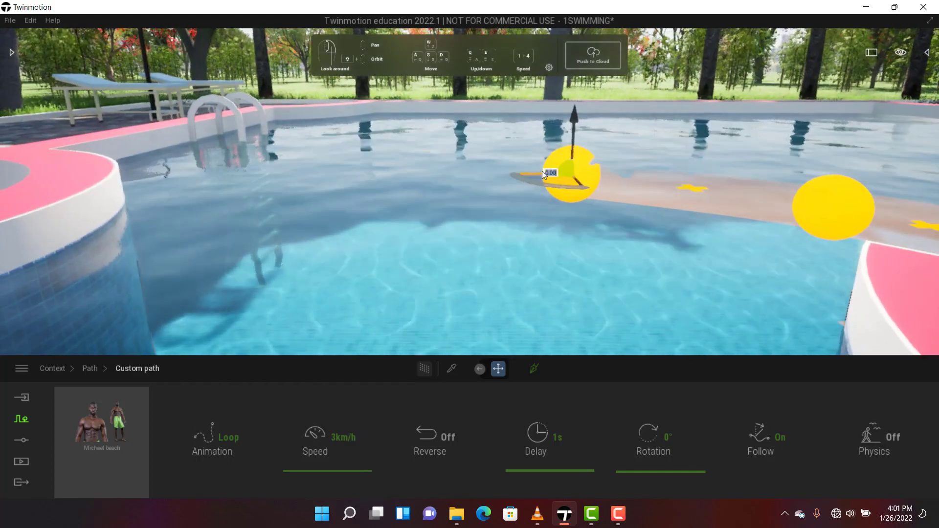
{"action": "left_click_drag", "start_coordinate": [576, 118], "coordinate": [576, 104]}
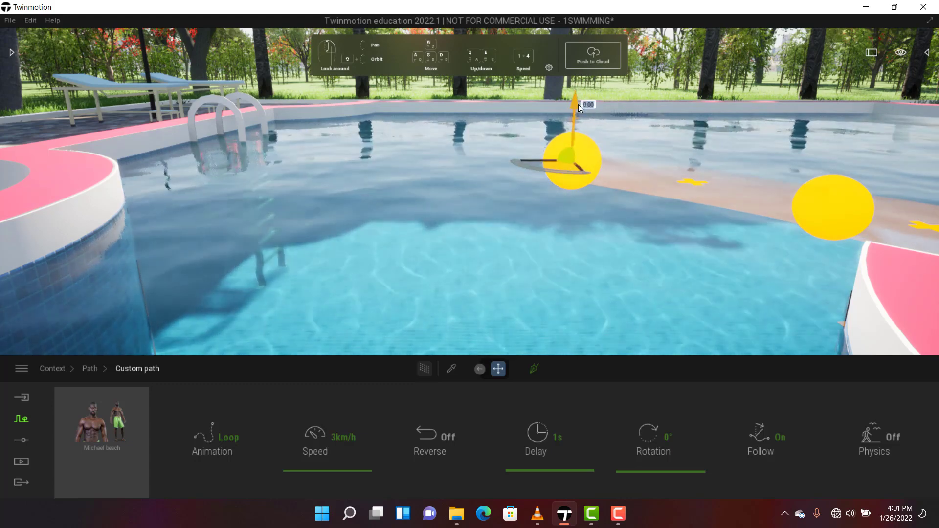
{"action": "left_click_drag", "start_coordinate": [579, 105], "coordinate": [577, 105]}
{"action": "left_click", "coordinate": [735, 237]}
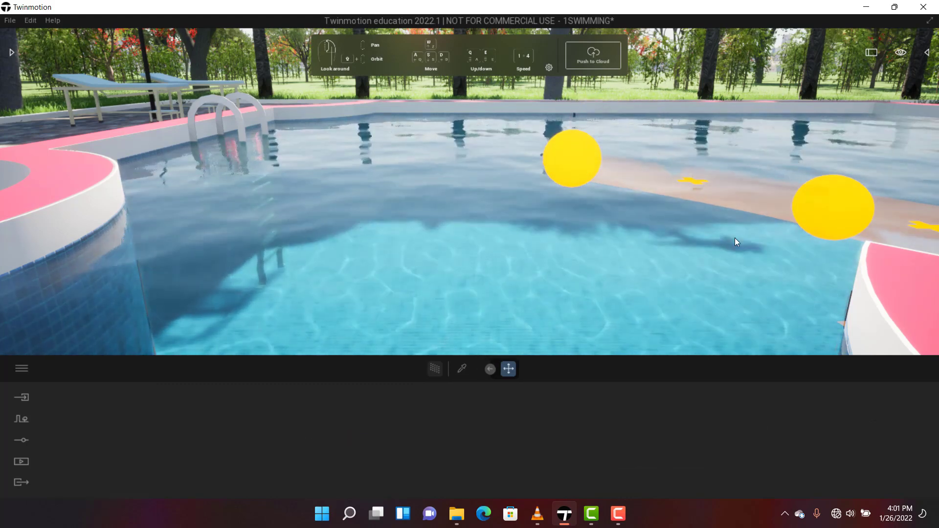
Raise the custom path point beneath the swimmer toward the pool's water surface.
{"action": "right_click_drag", "start_coordinate": [579, 165], "coordinate": [694, 196]}
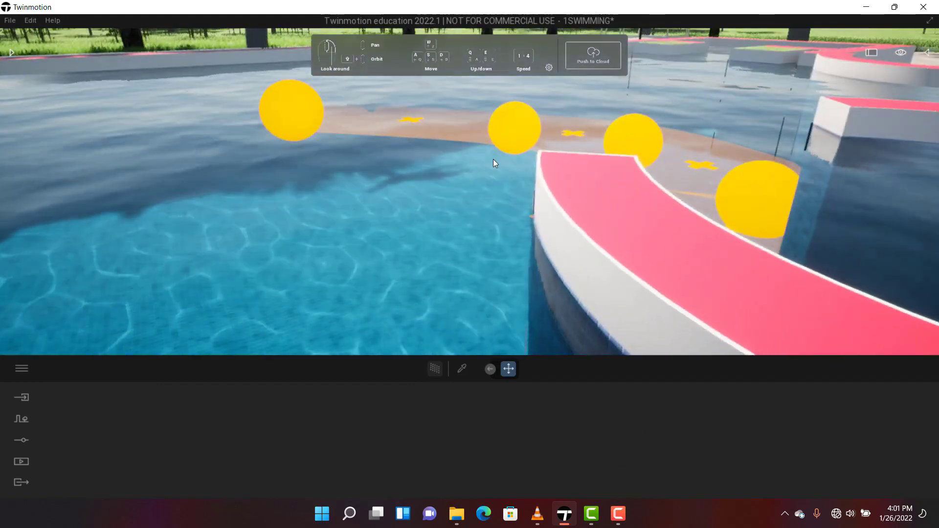
{"action": "scroll", "coordinate": [493, 159], "scroll_direction": "up", "scroll_amount": 3}
{"action": "scroll", "coordinate": [542, 192], "scroll_direction": "down", "scroll_amount": 3}
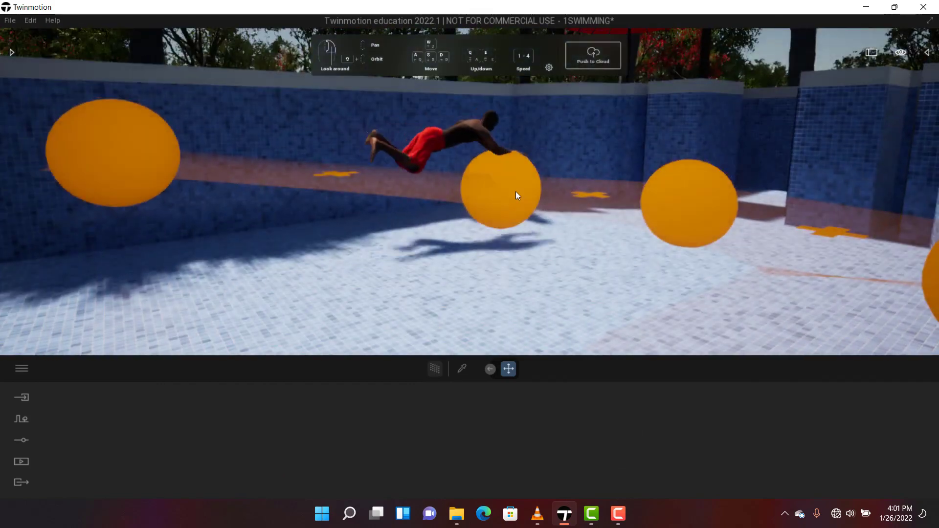
{"action": "left_click", "coordinate": [508, 154]}
{"action": "left_click_drag", "start_coordinate": [506, 151], "coordinate": [506, 90]}
Raise the next low control point of the swimmer's path to the height of the water surface.
{"action": "scroll", "coordinate": [429, 219], "scroll_direction": "down", "scroll_amount": 4}
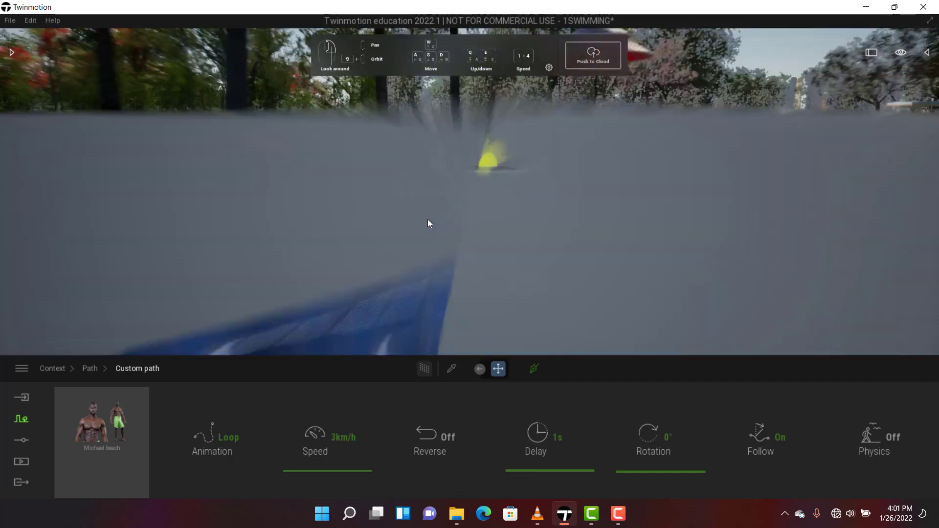
{"action": "scroll", "coordinate": [440, 171], "scroll_direction": "up", "scroll_amount": 2}
{"action": "scroll", "coordinate": [425, 180], "scroll_direction": "down", "scroll_amount": 4}
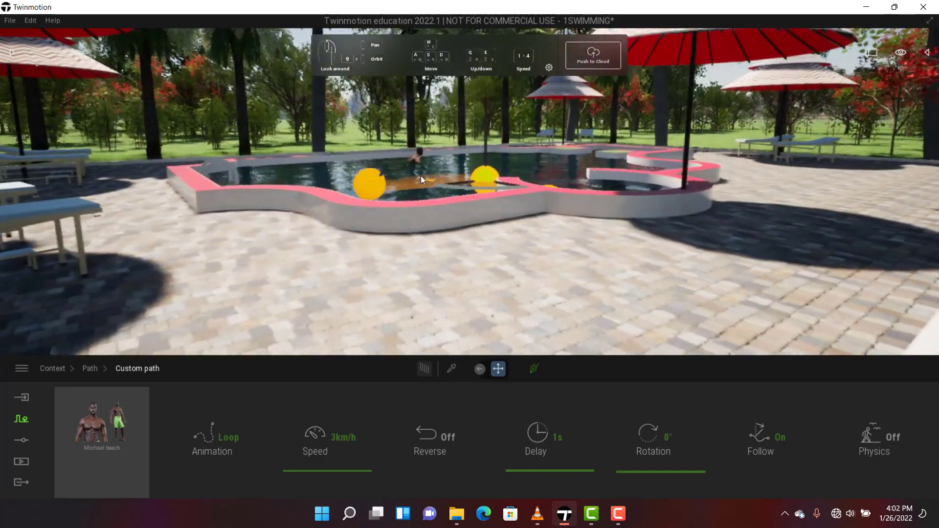
{"action": "scroll", "coordinate": [420, 175], "scroll_direction": "up", "scroll_amount": 4}
{"action": "scroll", "coordinate": [412, 170], "scroll_direction": "up", "scroll_amount": 5}
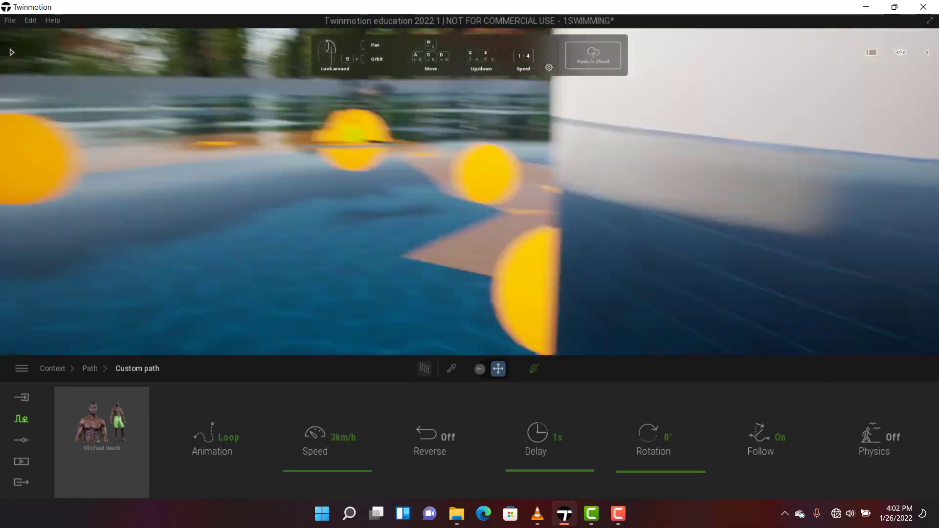
{"action": "middle_click_drag", "start_coordinate": [433, 195], "coordinate": [456, 174]}
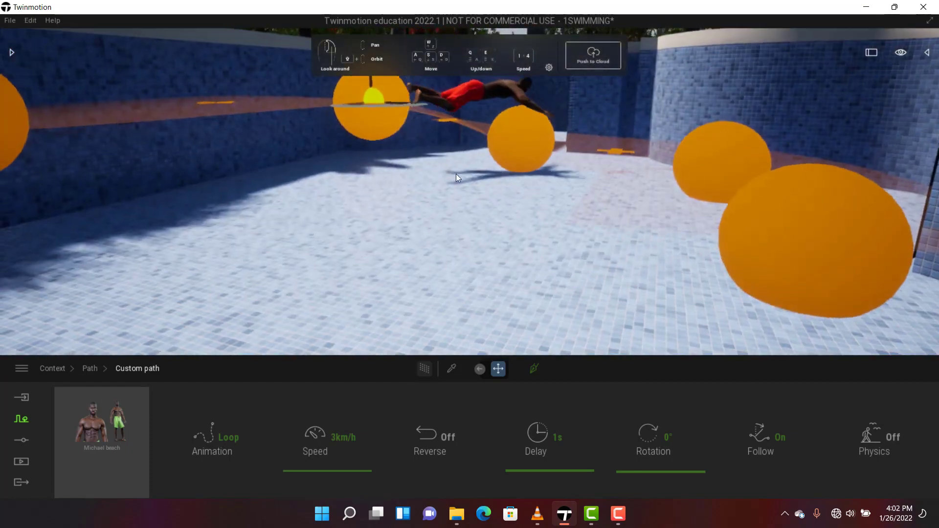
{"action": "left_click", "coordinate": [697, 164]}
{"action": "left_click_drag", "start_coordinate": [725, 98], "coordinate": [729, 23]}
Raise the path's remaining low end point, nearest the pool ladder, toward the water surface.
{"action": "mouse_move", "coordinate": [629, 114]}
{"action": "middle_mouse_down"}
{"action": "mouse_move", "coordinate": [624, 144]}
{"action": "mouse_move", "coordinate": [622, 131]}
{"action": "middle_mouse_up"}
{"action": "scroll", "coordinate": [622, 165], "scroll_direction": "down", "scroll_amount": 3}
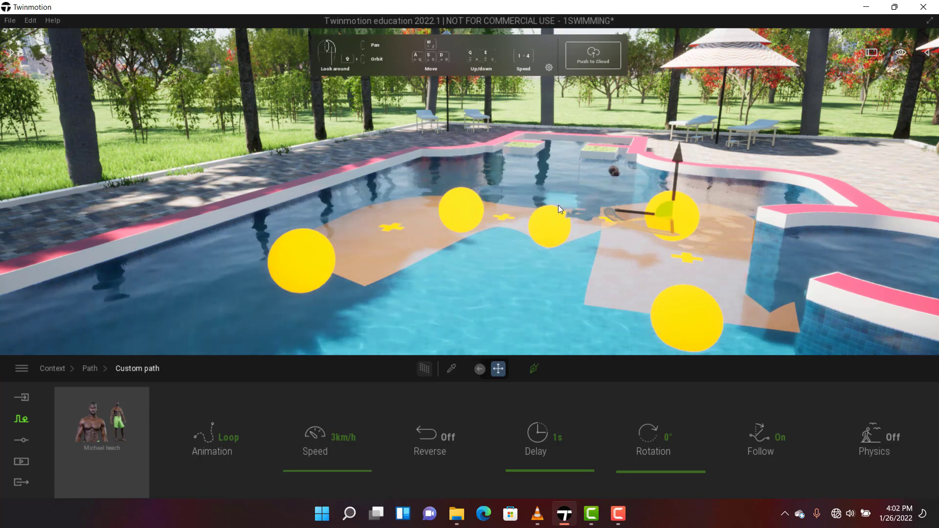
{"action": "scroll", "coordinate": [650, 226], "scroll_direction": "up", "scroll_amount": 3}
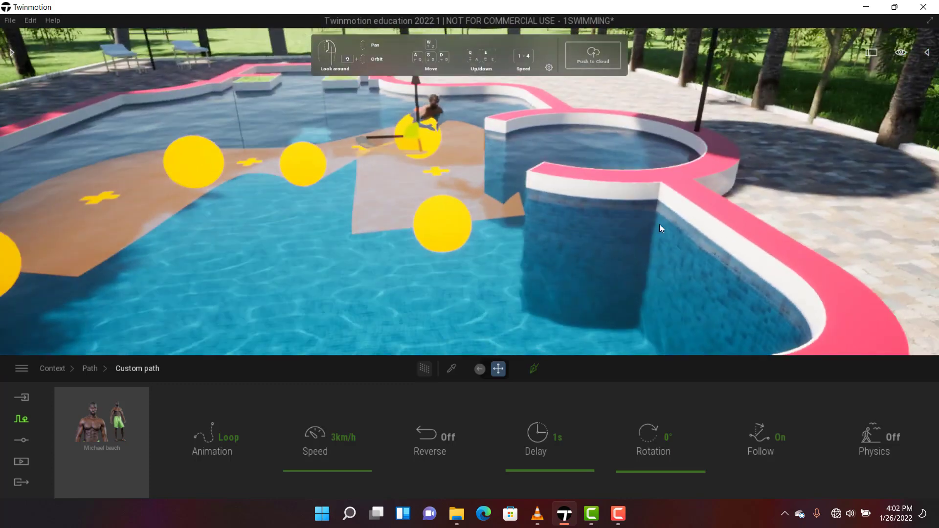
{"action": "scroll", "coordinate": [659, 224], "scroll_direction": "up", "scroll_amount": 2}
{"action": "scroll", "coordinate": [625, 251], "scroll_direction": "up", "scroll_amount": 5}
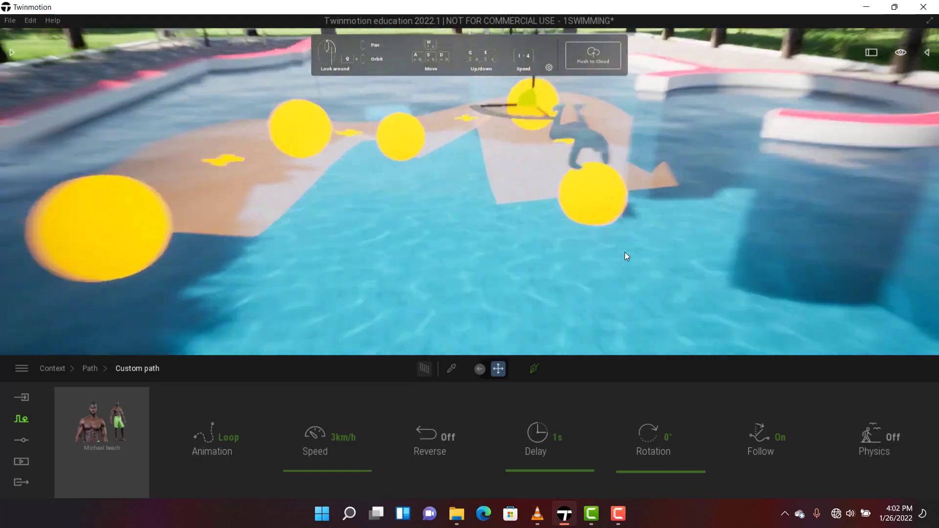
{"action": "scroll", "coordinate": [637, 266], "scroll_direction": "down", "scroll_amount": 3}
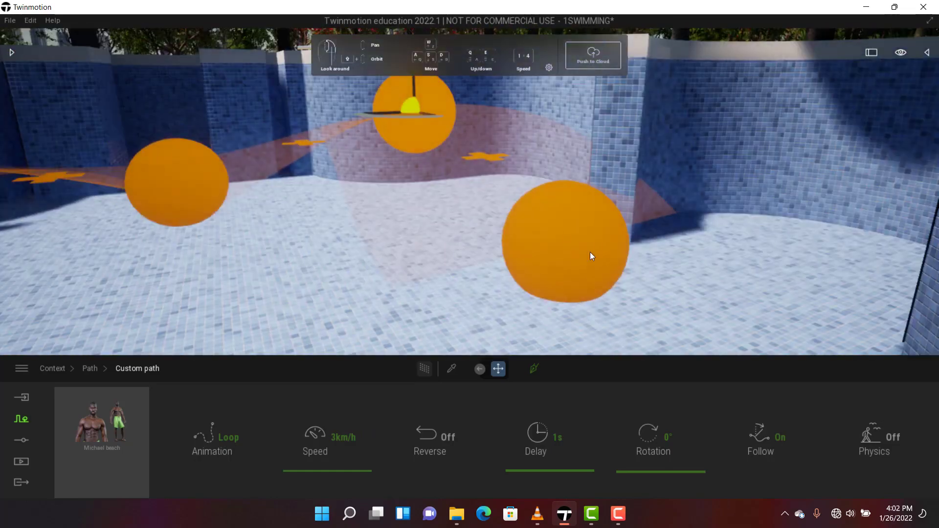
{"action": "left_click_drag", "start_coordinate": [568, 190], "coordinate": [576, 125]}
Fine-tune the height of the path point near the ladder with small upward moves, the last about 0.09.
{"action": "scroll", "coordinate": [568, 193], "scroll_direction": "down", "scroll_amount": 5}
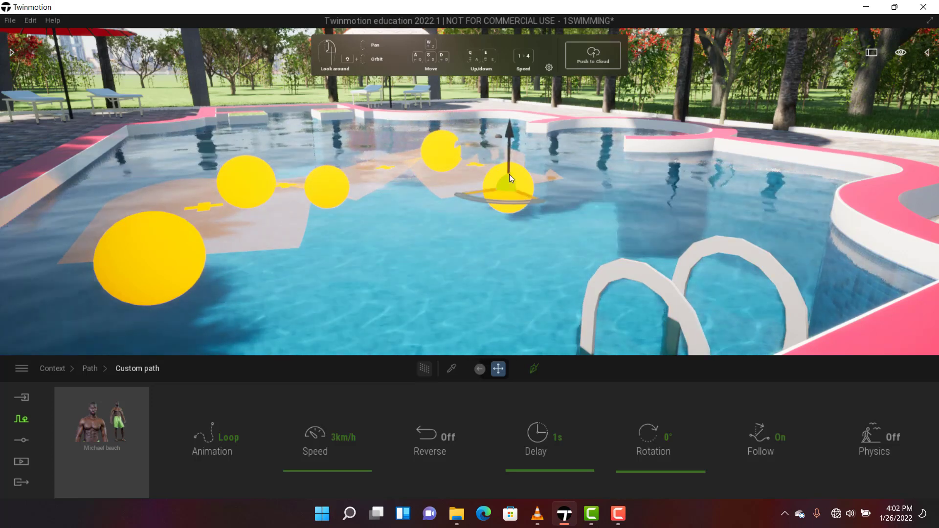
{"action": "mouse_move", "coordinate": [513, 138]}
{"action": "left_click_drag", "start_coordinate": [512, 137], "coordinate": [511, 130]}
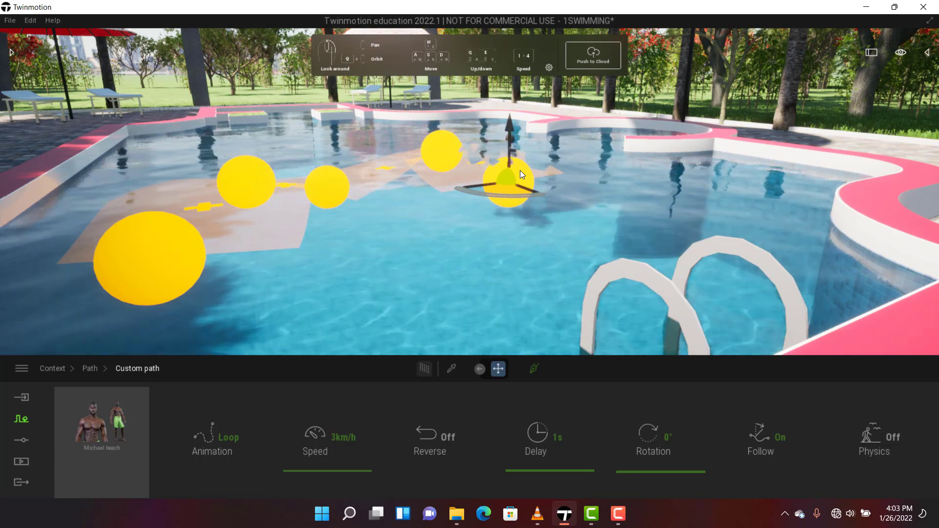
{"action": "left_click_drag", "start_coordinate": [509, 129], "coordinate": [509, 124]}
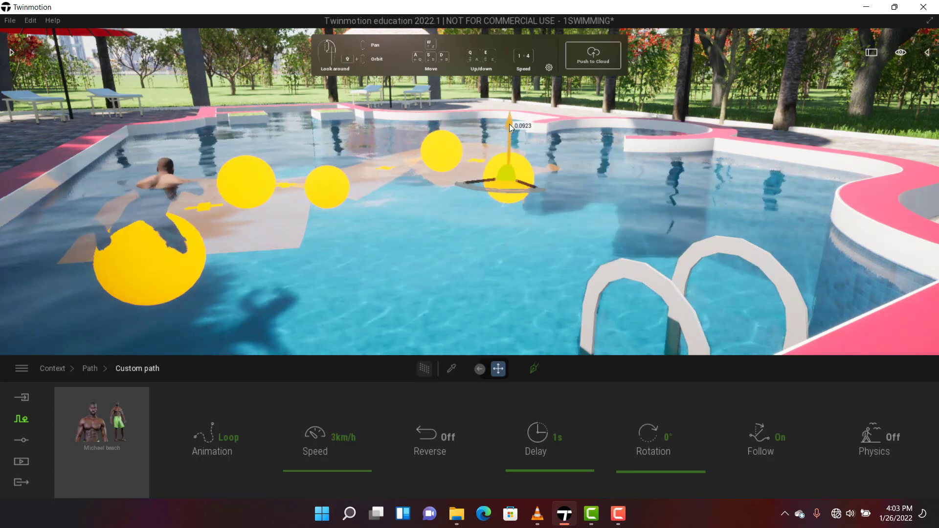
{"action": "left_click", "coordinate": [530, 181]}
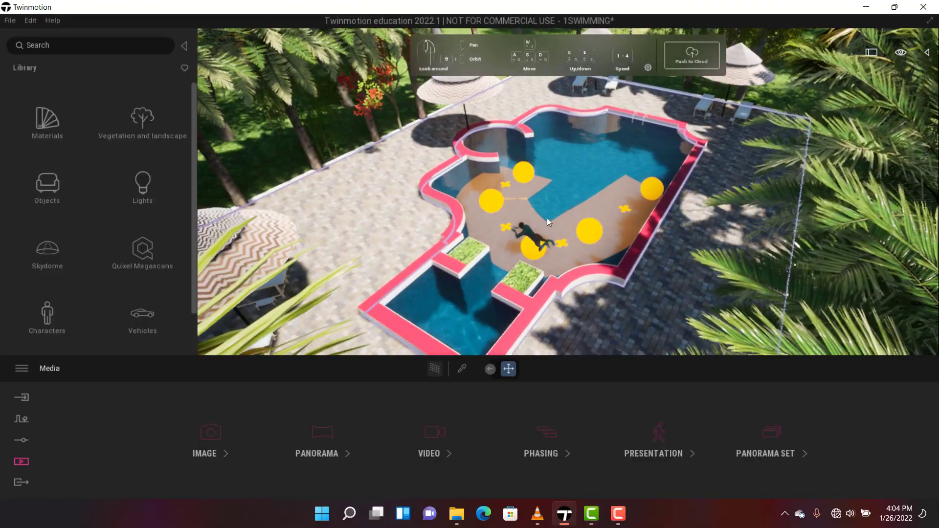
Create a first video starting from a high view over the palms and the whole pool.
{"action": "scroll", "coordinate": [550, 207], "scroll_direction": "down", "scroll_amount": 3}
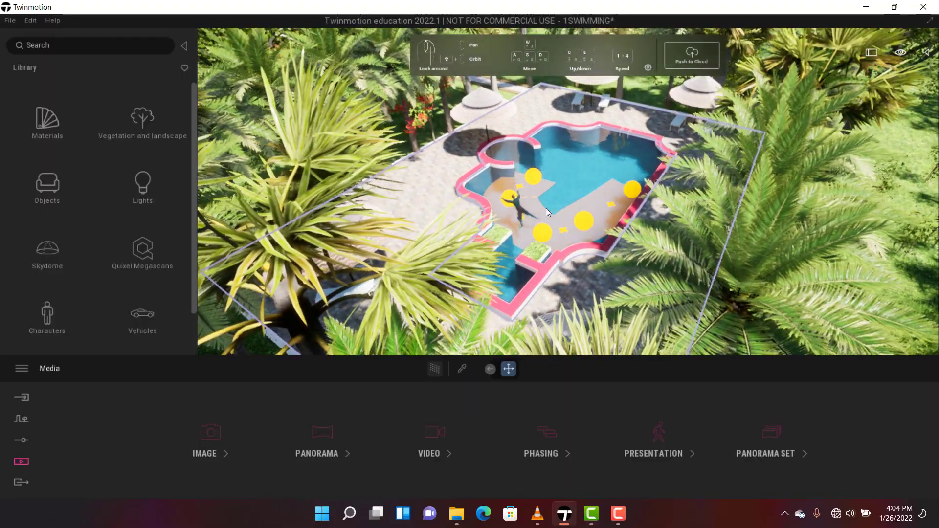
{"action": "right_click_drag", "start_coordinate": [546, 208], "coordinate": [489, 156]}
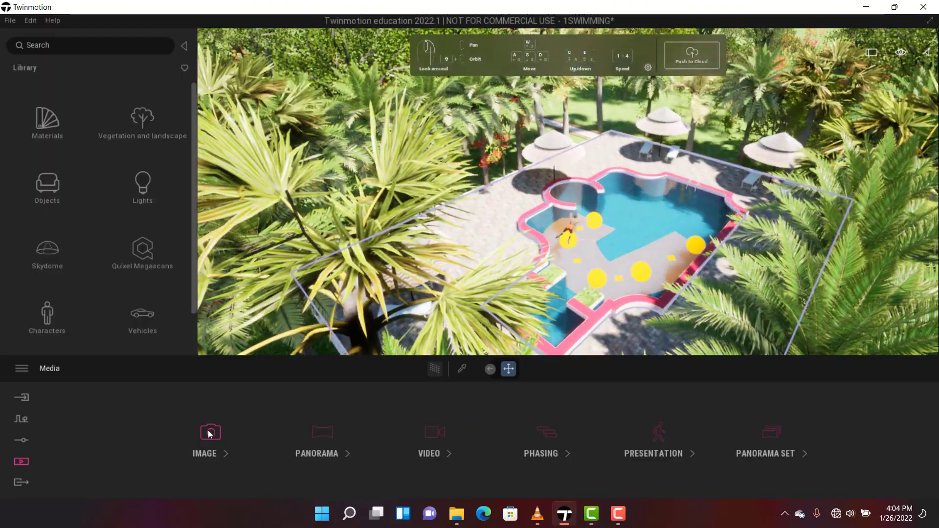
{"action": "left_click", "coordinate": [433, 432]}
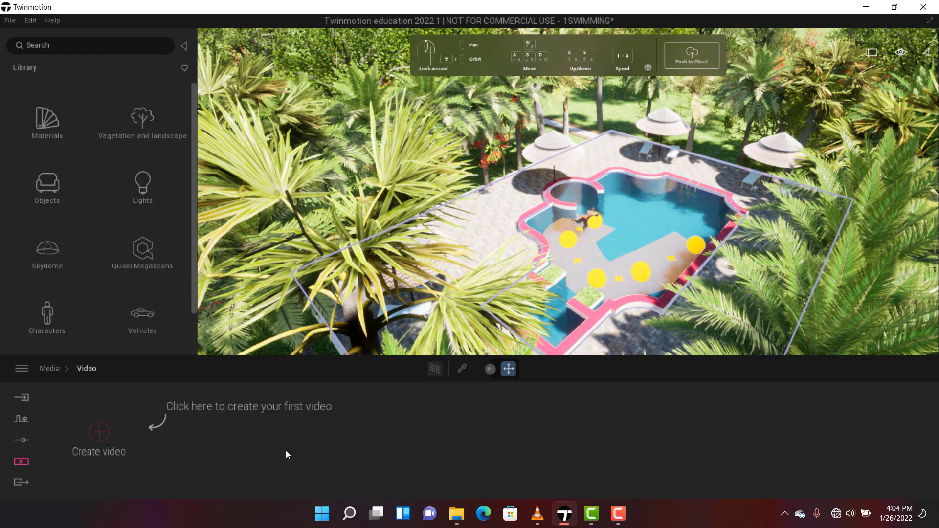
{"action": "left_click", "coordinate": [110, 431]}
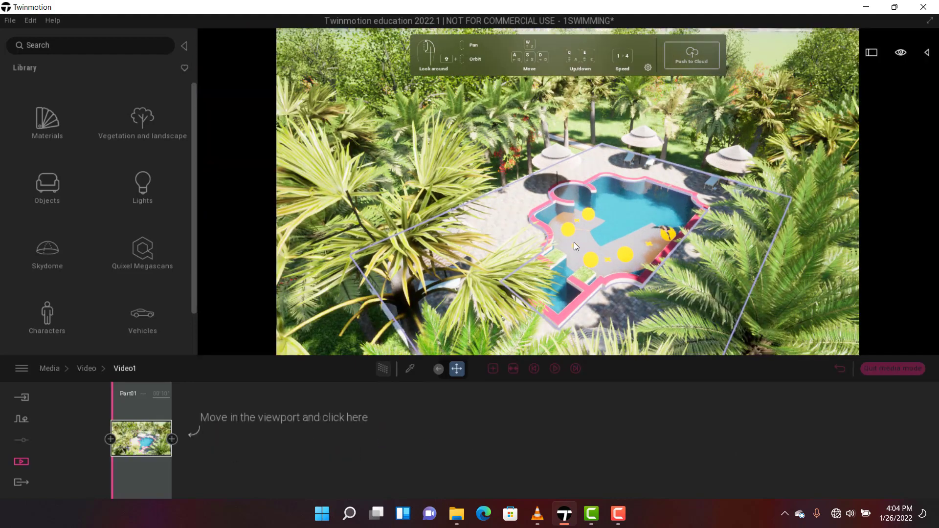
Add a second keyframe with the camera closer above the pool, and play the first video.
{"action": "scroll", "coordinate": [575, 243], "scroll_direction": "up", "scroll_amount": 5}
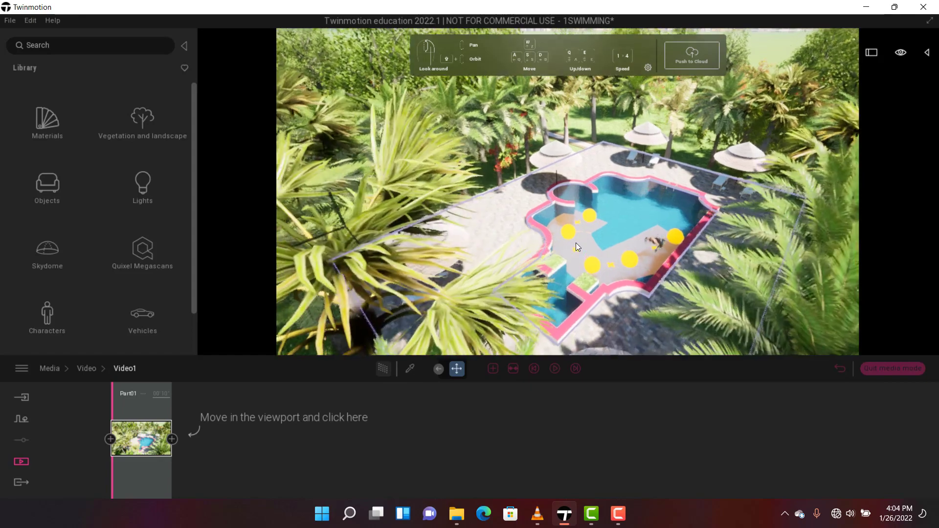
{"action": "scroll", "coordinate": [580, 249], "scroll_direction": "up", "scroll_amount": 4}
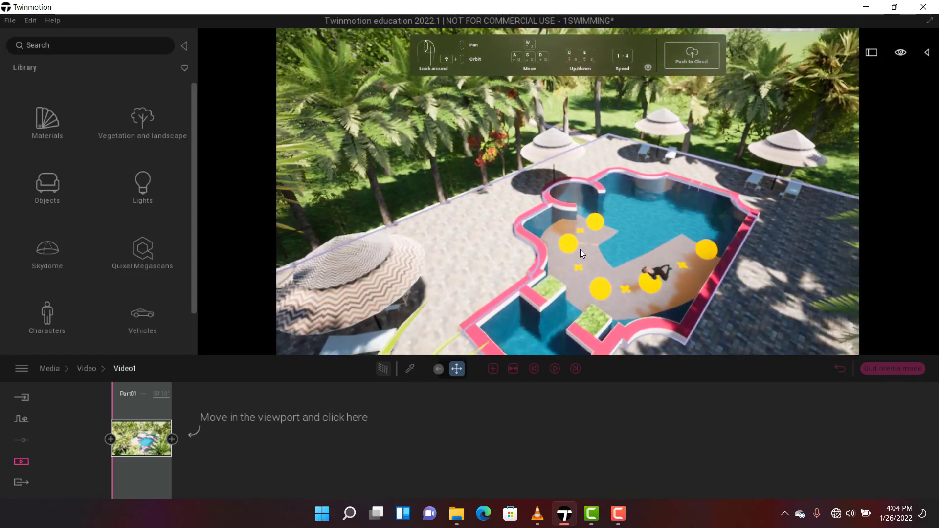
{"action": "scroll", "coordinate": [583, 256], "scroll_direction": "up", "scroll_amount": 4}
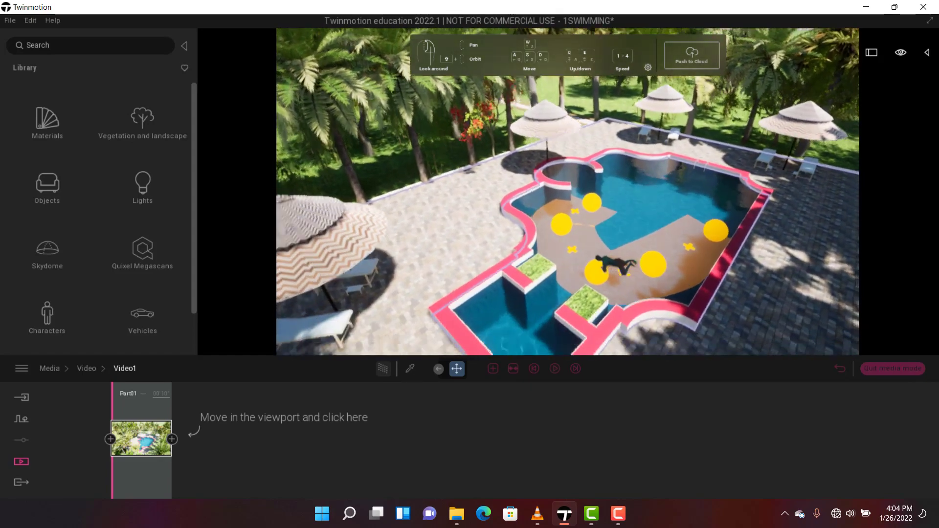
{"action": "scroll", "coordinate": [590, 263], "scroll_direction": "down", "scroll_amount": 4}
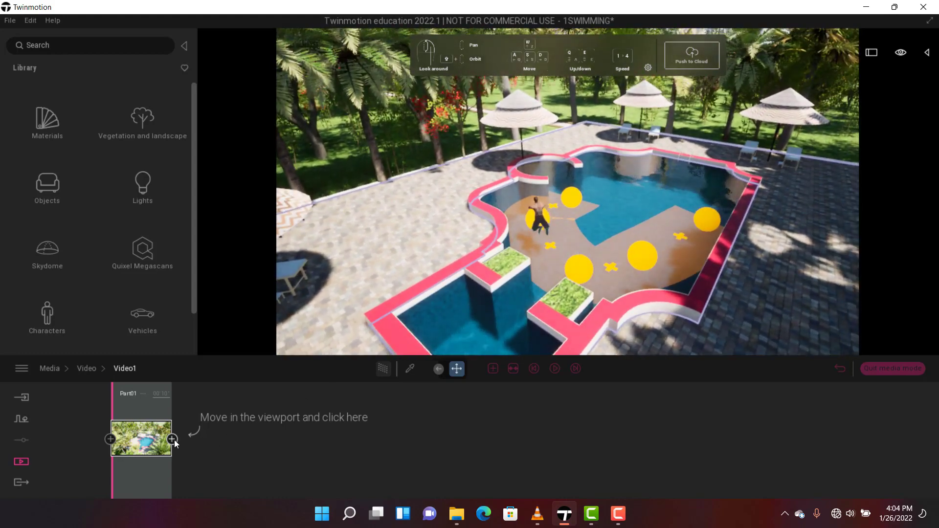
{"action": "left_click", "coordinate": [172, 439]}
{"action": "left_click", "coordinate": [558, 368]}
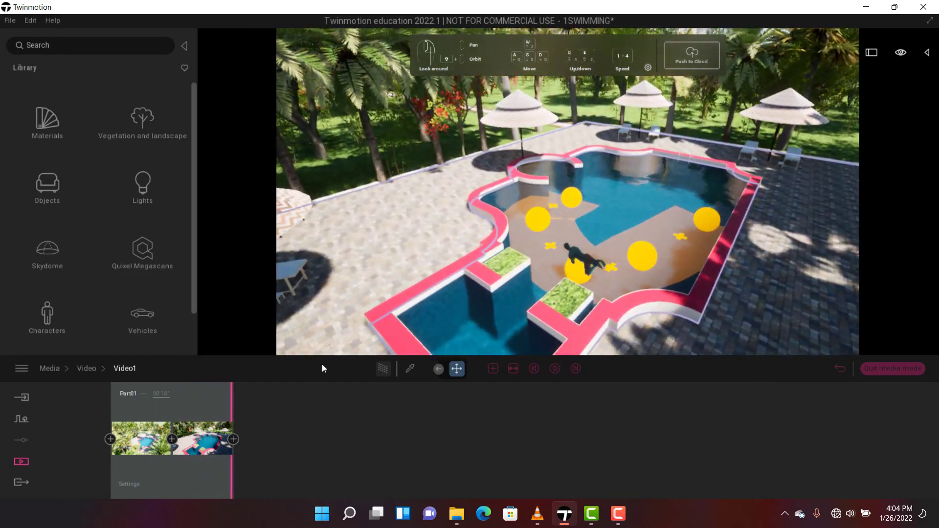
Create a second video and add a keyframe looking lower across the pool toward the far umbrellas.
{"action": "left_click", "coordinate": [95, 366]}
{"action": "left_click", "coordinate": [99, 433]}
{"action": "right_click_drag", "start_coordinate": [555, 214], "coordinate": [556, 195]}
{"action": "scroll", "coordinate": [571, 238], "scroll_direction": "up", "scroll_amount": 1}
{"action": "scroll", "coordinate": [571, 237], "scroll_direction": "up", "scroll_amount": 5}
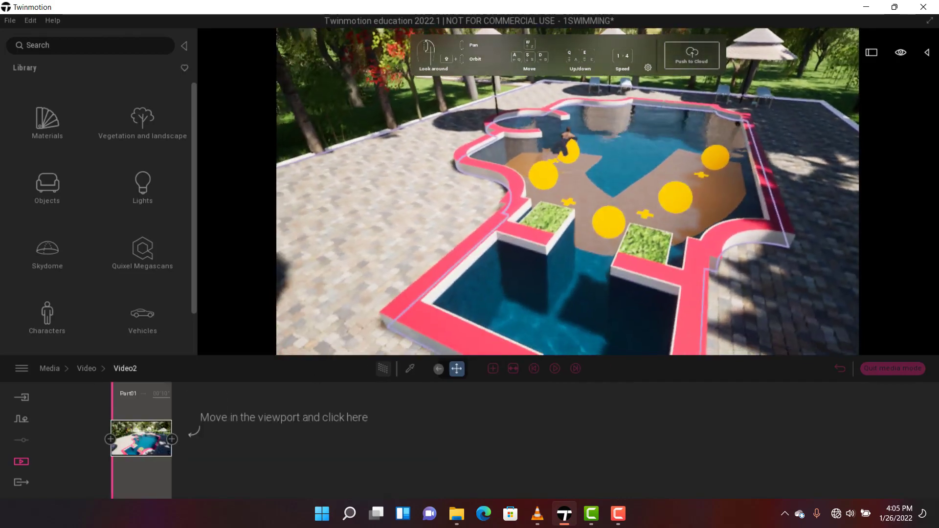
{"action": "scroll", "coordinate": [586, 242], "scroll_direction": "down", "scroll_amount": 6}
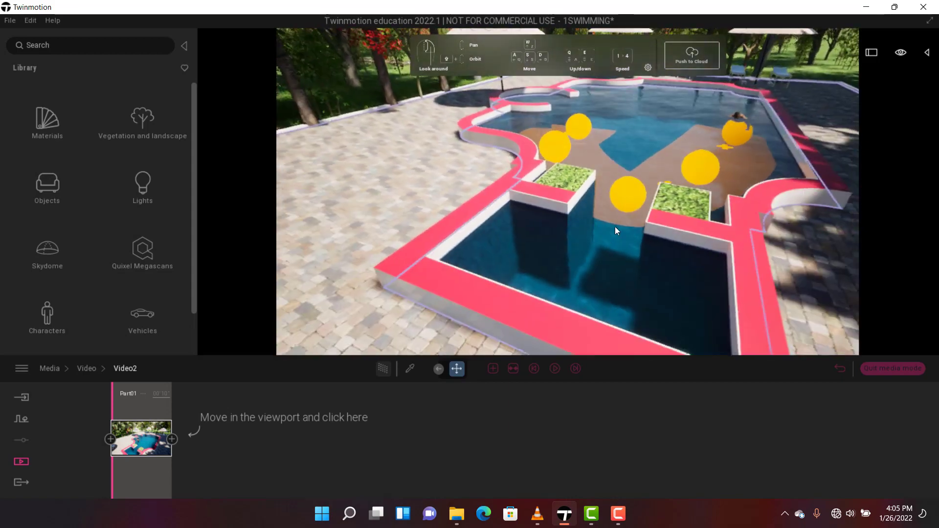
{"action": "scroll", "coordinate": [617, 220], "scroll_direction": "down", "scroll_amount": 4}
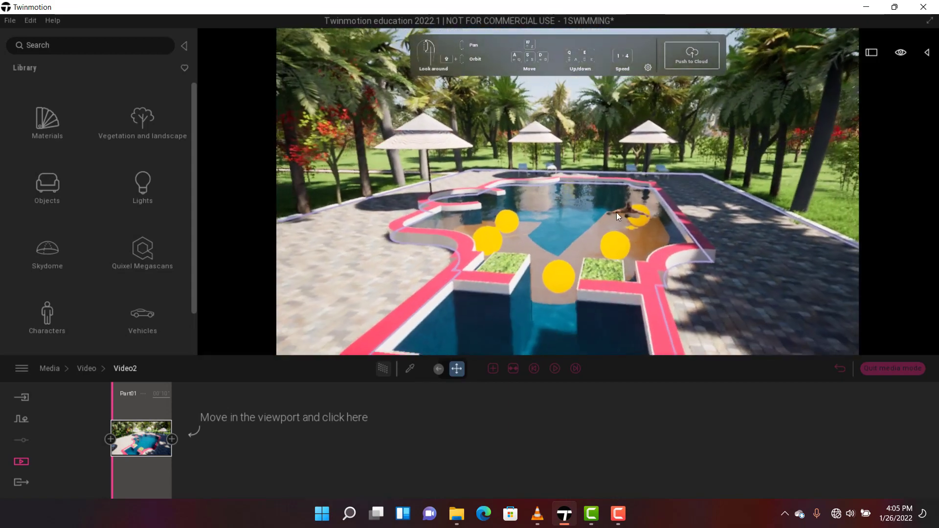
{"action": "left_click", "coordinate": [171, 439]}
Add a third keyframe to the second video from beside the pool's curved edge, and play the video.
{"action": "middle_click_drag", "start_coordinate": [553, 255], "coordinate": [551, 229]}
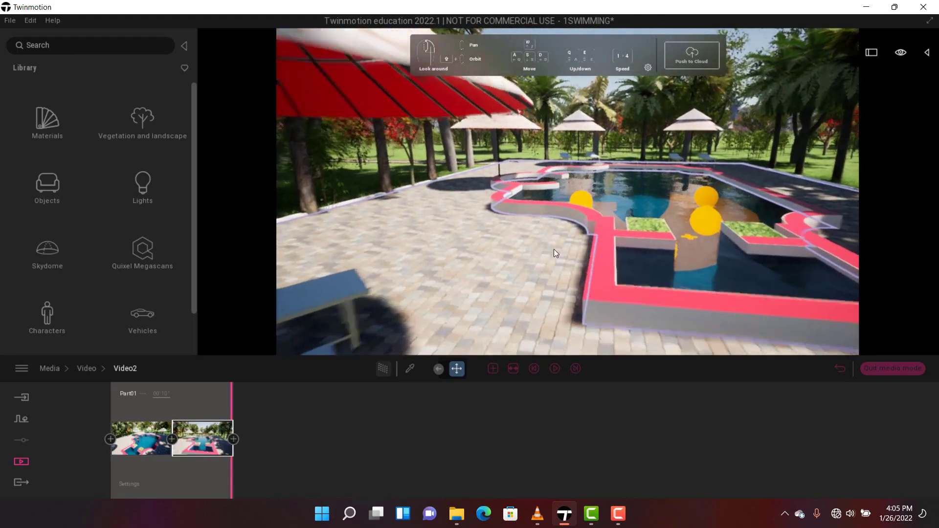
{"action": "scroll", "coordinate": [556, 245], "scroll_direction": "up", "scroll_amount": 5}
{"action": "right_click_drag", "start_coordinate": [565, 240], "coordinate": [587, 242]}
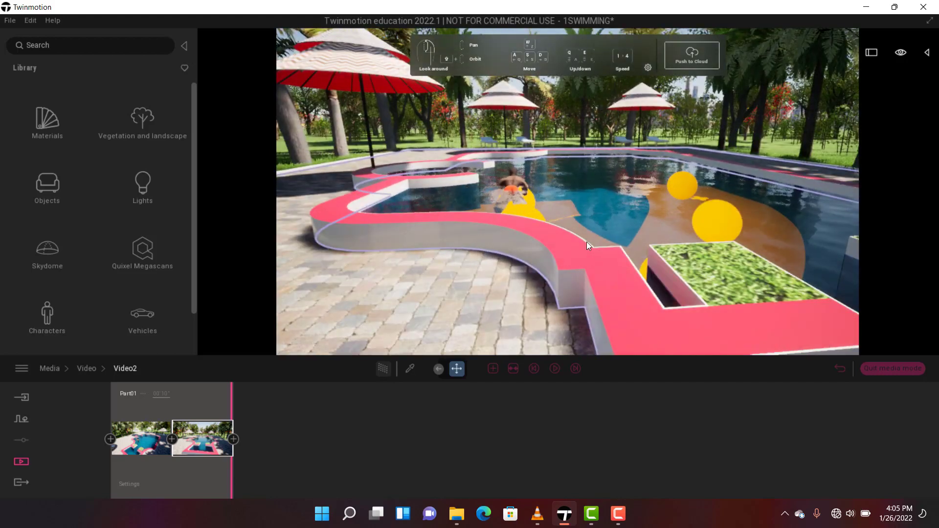
{"action": "key", "text": "a"}
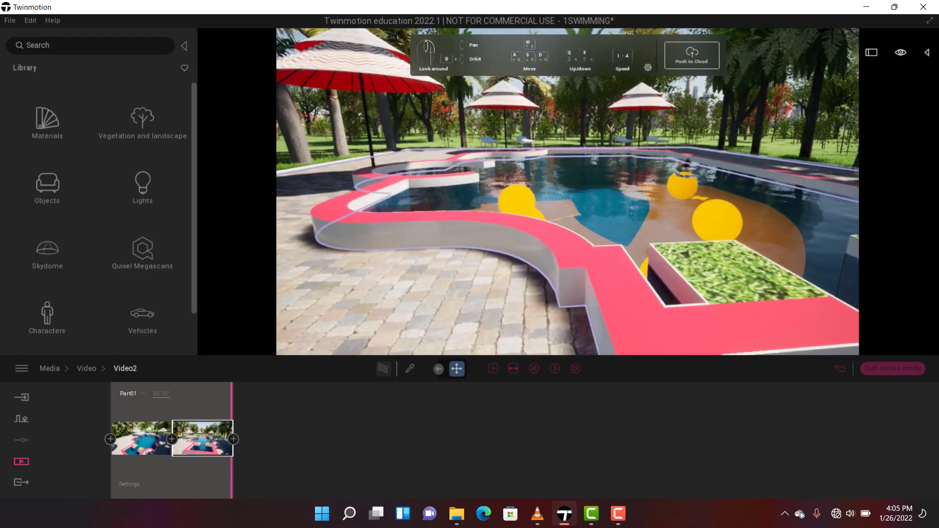
{"action": "right_click_drag", "start_coordinate": [559, 196], "coordinate": [622, 196]}
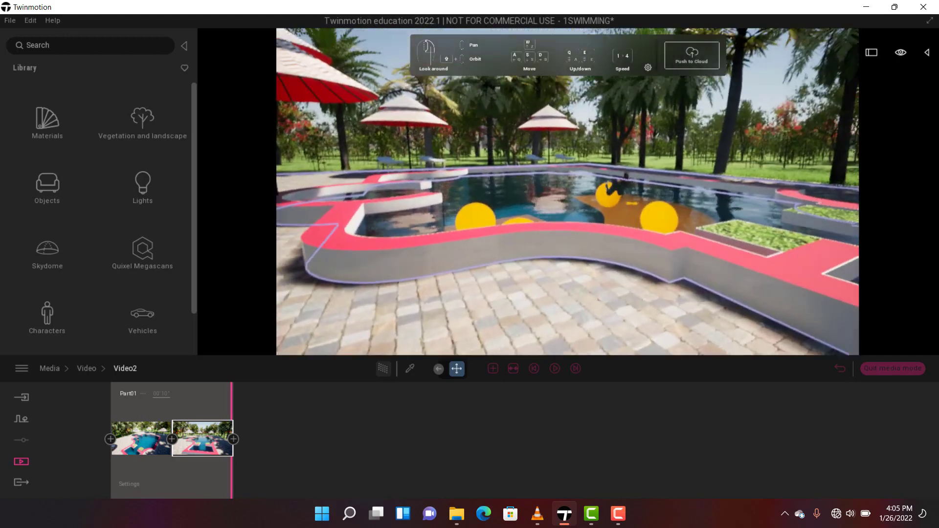
{"action": "key", "text": "a"}
{"action": "middle_click_drag", "start_coordinate": [530, 211], "coordinate": [551, 220]}
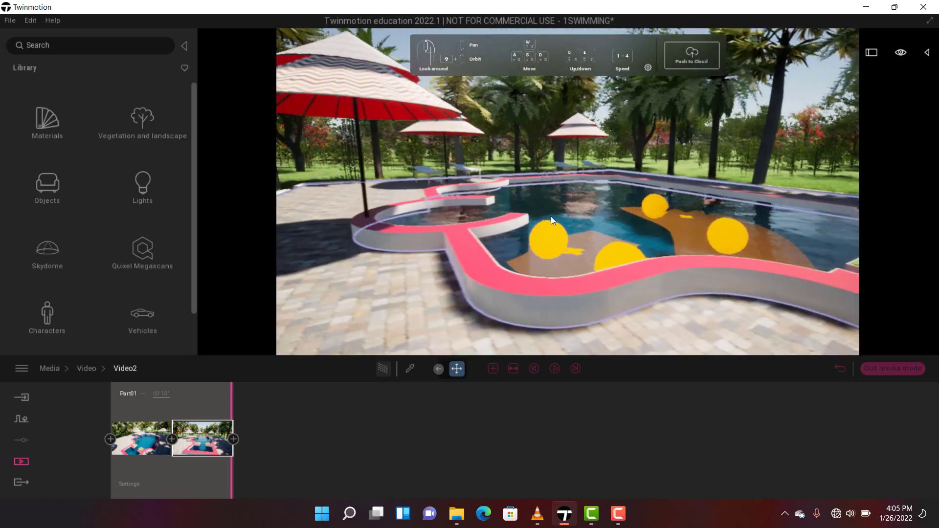
{"action": "right_click_drag", "start_coordinate": [551, 221], "coordinate": [604, 197]}
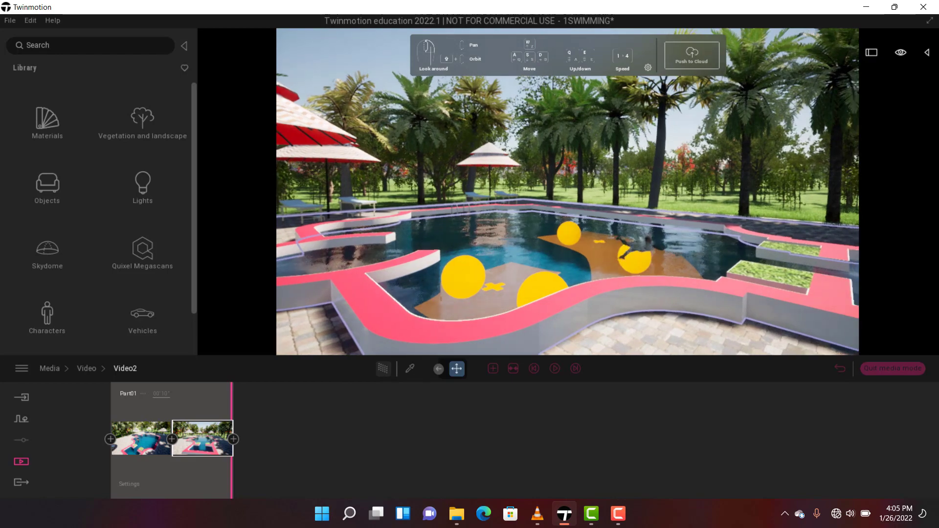
{"action": "left_click", "coordinate": [233, 440]}
{"action": "left_click", "coordinate": [556, 368]}
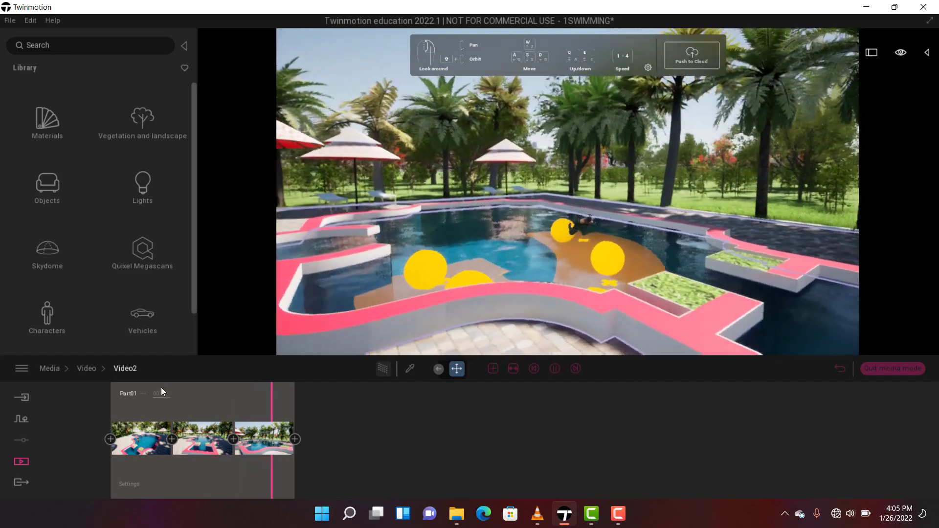
Create a third video starting from the current poolside view.
{"action": "left_click", "coordinate": [87, 369]}
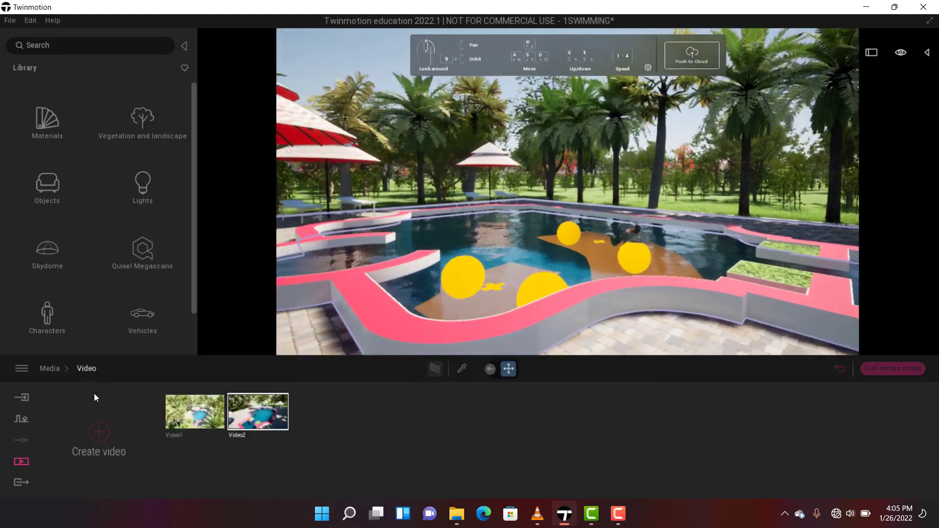
{"action": "left_click", "coordinate": [99, 427]}
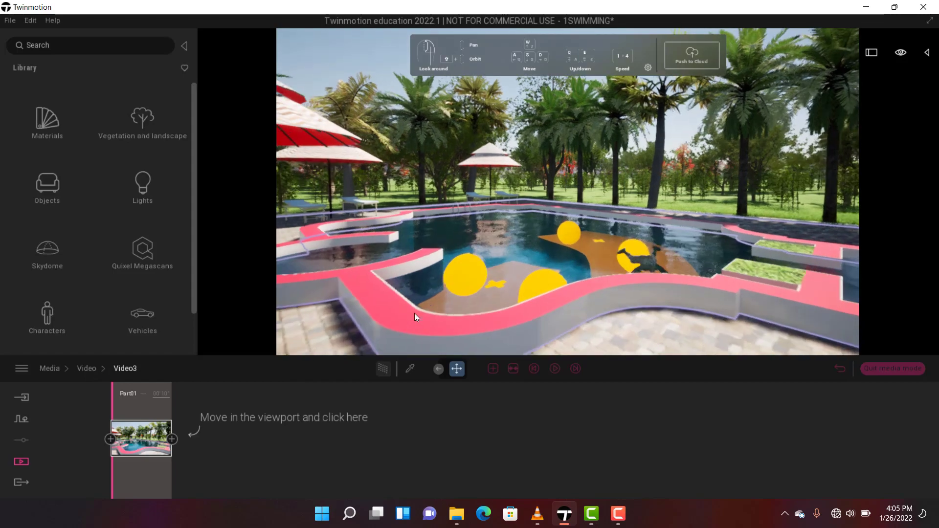
Add a second keyframe to the third video, looking across the pool toward the round curved seat and umbrellas.
{"action": "scroll", "coordinate": [432, 295], "scroll_direction": "up", "scroll_amount": 5}
{"action": "scroll", "coordinate": [432, 296], "scroll_direction": "up", "scroll_amount": 3}
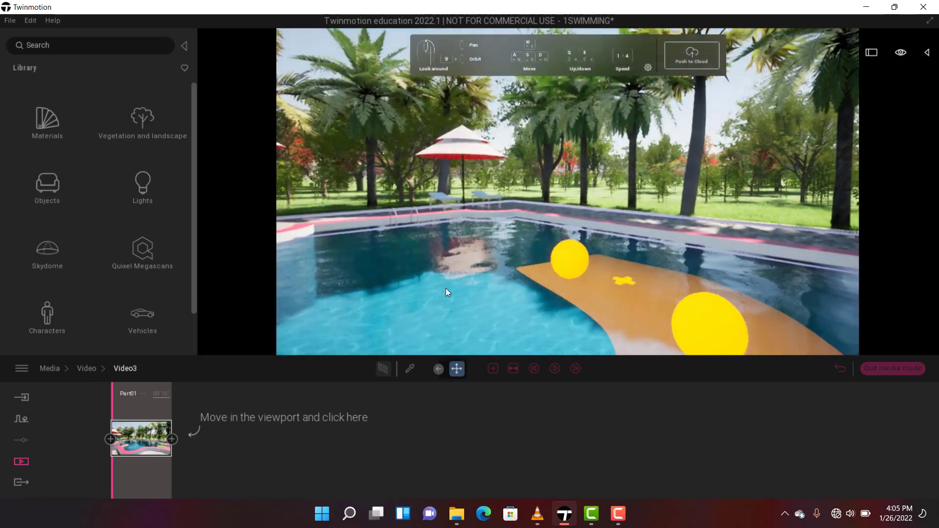
{"action": "right_click_drag", "start_coordinate": [558, 244], "coordinate": [597, 235]}
{"action": "middle_click_drag", "start_coordinate": [597, 235], "coordinate": [564, 224]}
{"action": "scroll", "coordinate": [564, 224], "scroll_direction": "down", "scroll_amount": 3}
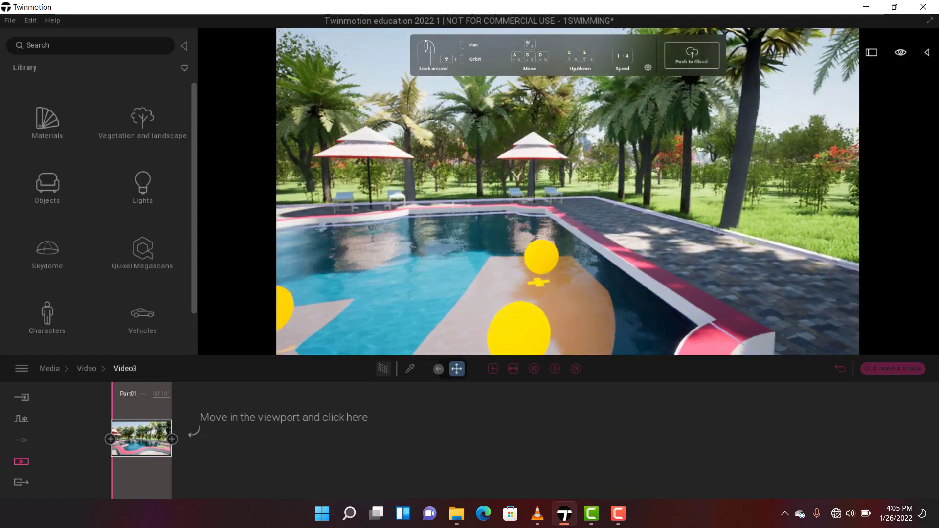
{"action": "right_click_drag", "start_coordinate": [564, 224], "coordinate": [553, 224]}
{"action": "scroll", "coordinate": [553, 223], "scroll_direction": "down", "scroll_amount": 3}
{"action": "middle_click_drag", "start_coordinate": [553, 224], "coordinate": [513, 203]}
{"action": "scroll", "coordinate": [561, 225], "scroll_direction": "down", "scroll_amount": 3}
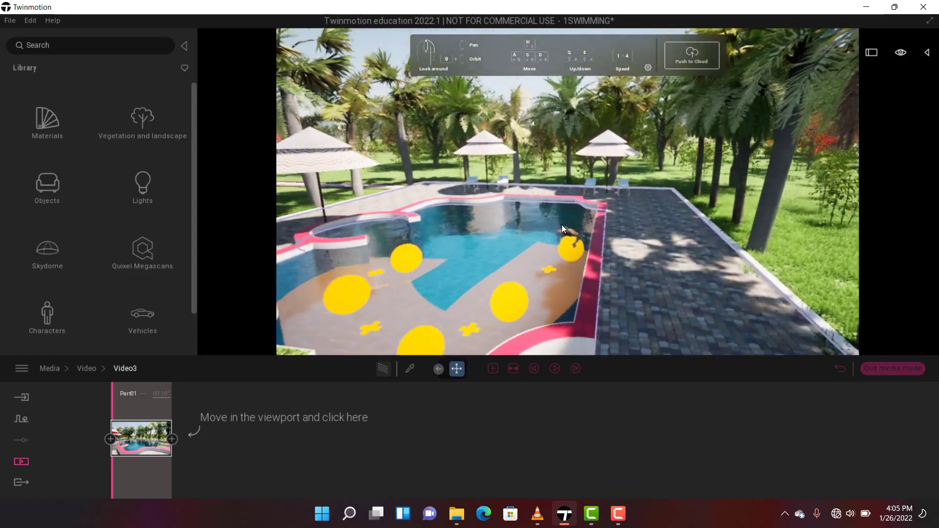
{"action": "scroll", "coordinate": [572, 247], "scroll_direction": "up", "scroll_amount": 4}
{"action": "right_click_drag", "start_coordinate": [573, 247], "coordinate": [493, 239]}
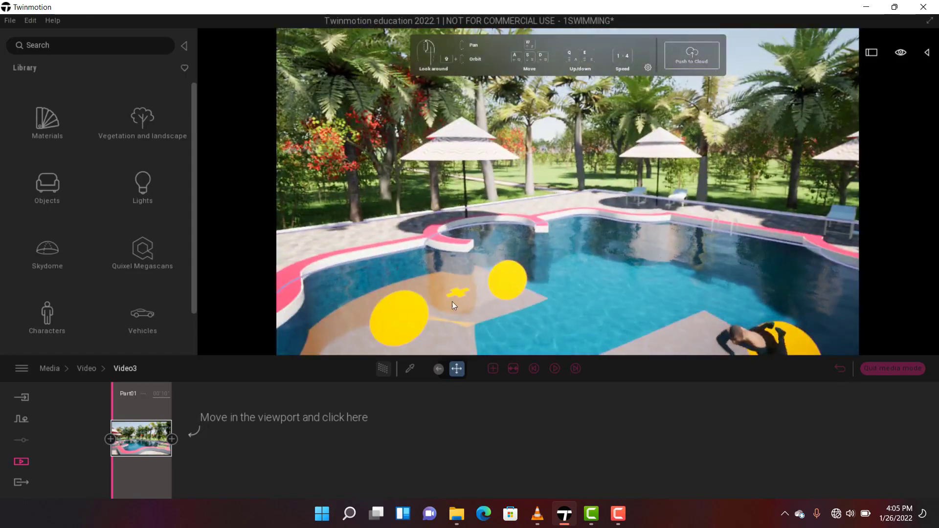
{"action": "left_click", "coordinate": [172, 439]}
Add a third keyframe to the third video from beside the pool's straight paved edge, and play the video.
{"action": "scroll", "coordinate": [639, 236], "scroll_direction": "up", "scroll_amount": 3}
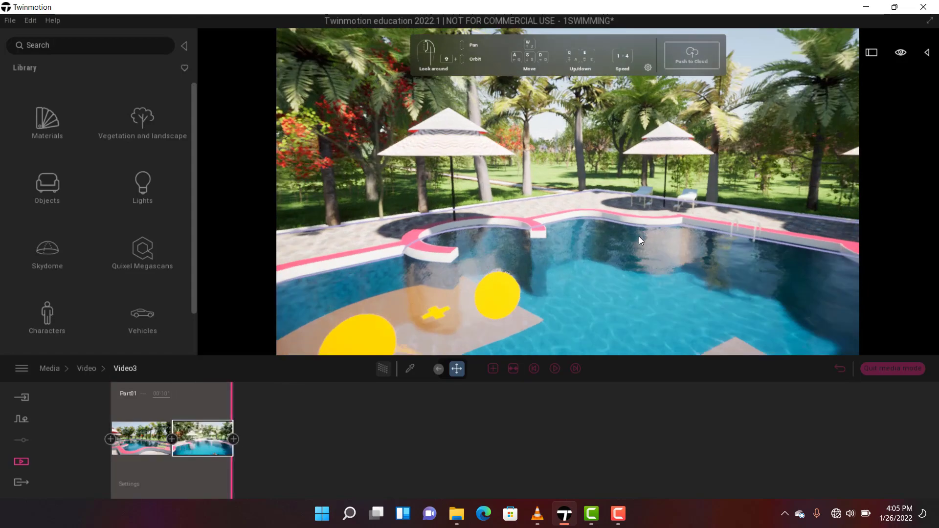
{"action": "right_click_drag", "start_coordinate": [639, 236], "coordinate": [547, 224]}
{"action": "scroll", "coordinate": [549, 241], "scroll_direction": "down", "scroll_amount": 3}
{"action": "middle_click_drag", "start_coordinate": [549, 241], "coordinate": [471, 228]}
{"action": "scroll", "coordinate": [472, 227], "scroll_direction": "down", "scroll_amount": 4}
{"action": "right_click_drag", "start_coordinate": [471, 227], "coordinate": [499, 215]}
{"action": "middle_click_drag", "start_coordinate": [505, 225], "coordinate": [585, 233]}
{"action": "right_click_drag", "start_coordinate": [590, 233], "coordinate": [543, 208]}
{"action": "middle_click_drag", "start_coordinate": [590, 234], "coordinate": [596, 266]}
{"action": "right_click_drag", "start_coordinate": [597, 267], "coordinate": [558, 254]}
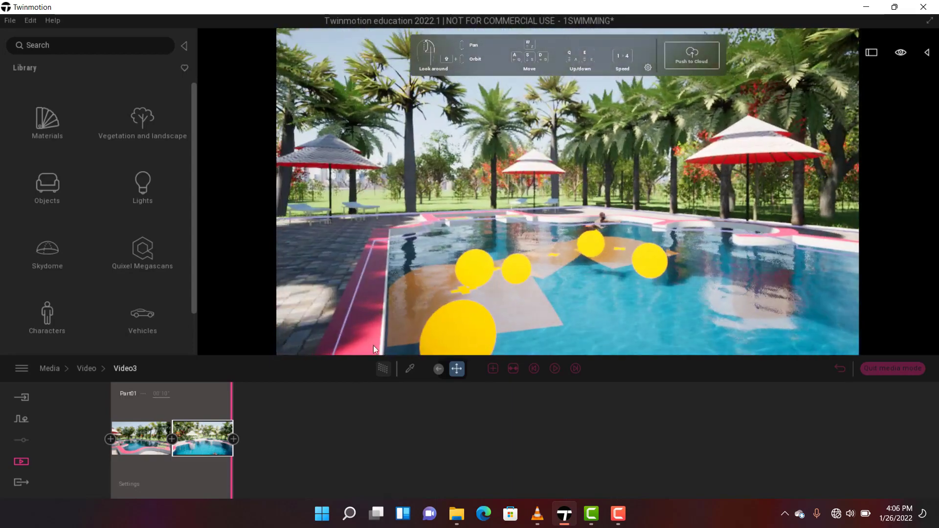
{"action": "left_click", "coordinate": [234, 440]}
{"action": "left_click", "coordinate": [550, 368]}
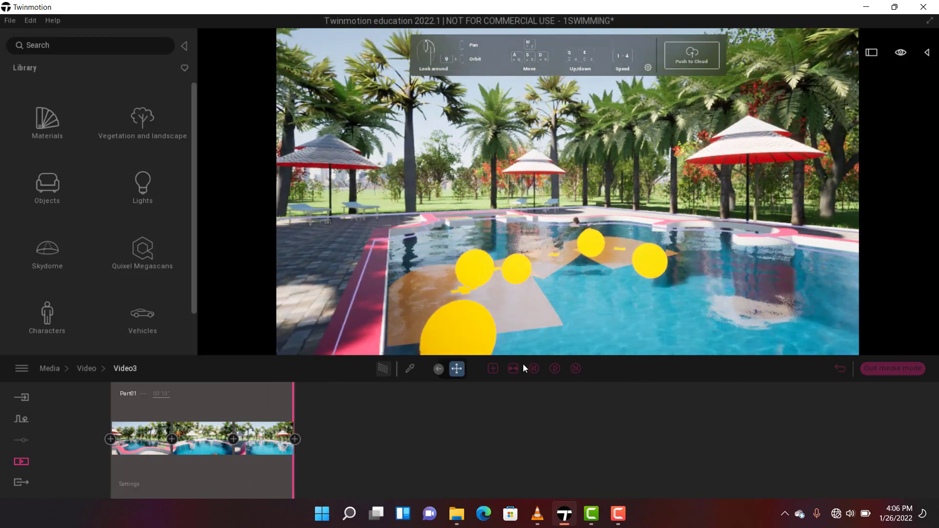
Open the export settings and select Video1, Video2 and Video3 as the local videos to export.
{"action": "left_click", "coordinate": [86, 367]}
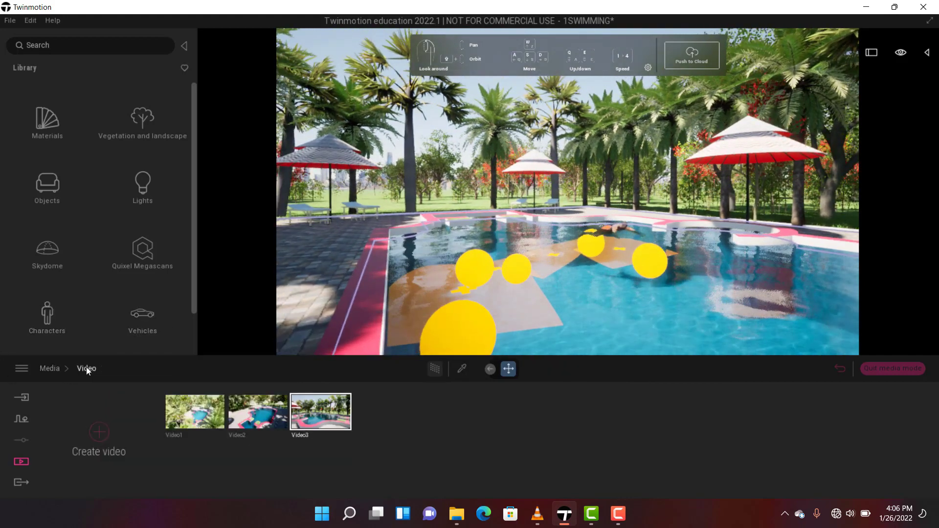
{"action": "left_click", "coordinate": [21, 483]}
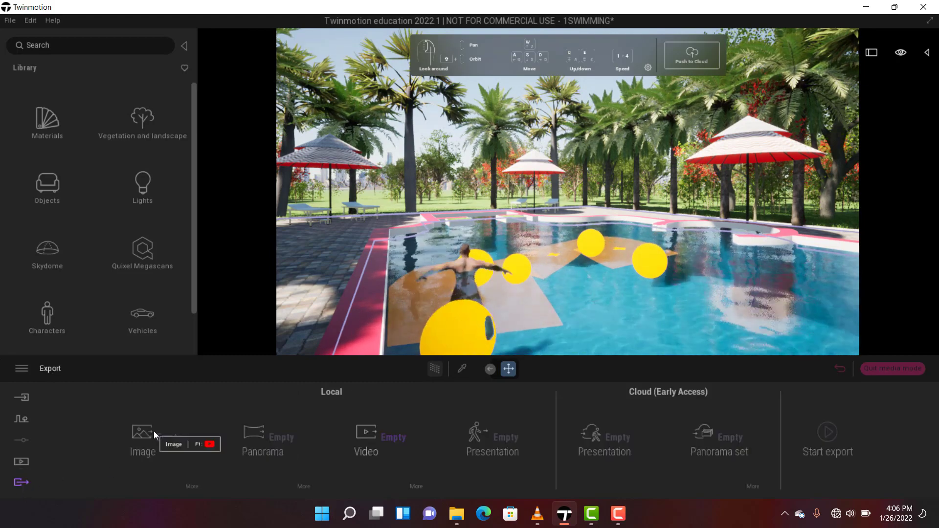
{"action": "left_click", "coordinate": [385, 435]}
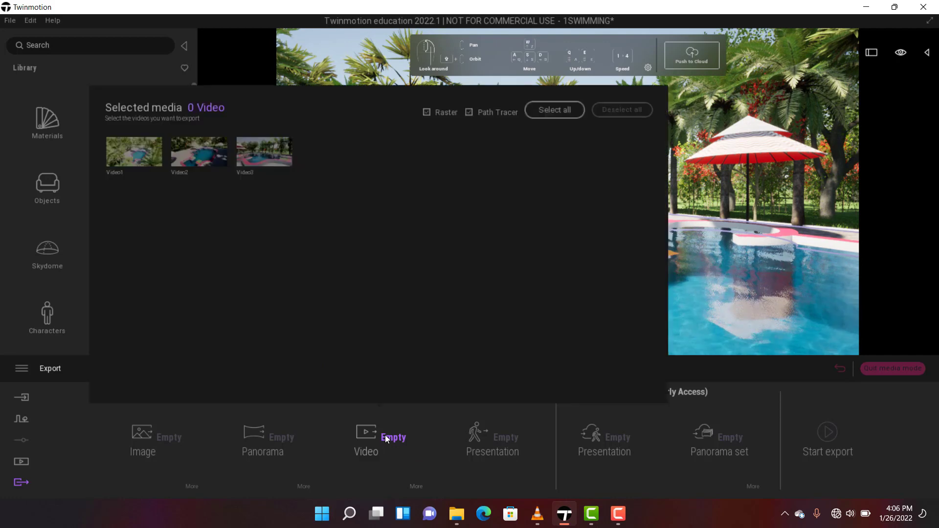
{"action": "left_click", "coordinate": [139, 154]}
{"action": "left_click", "coordinate": [211, 152]}
{"action": "left_click", "coordinate": [267, 159]}
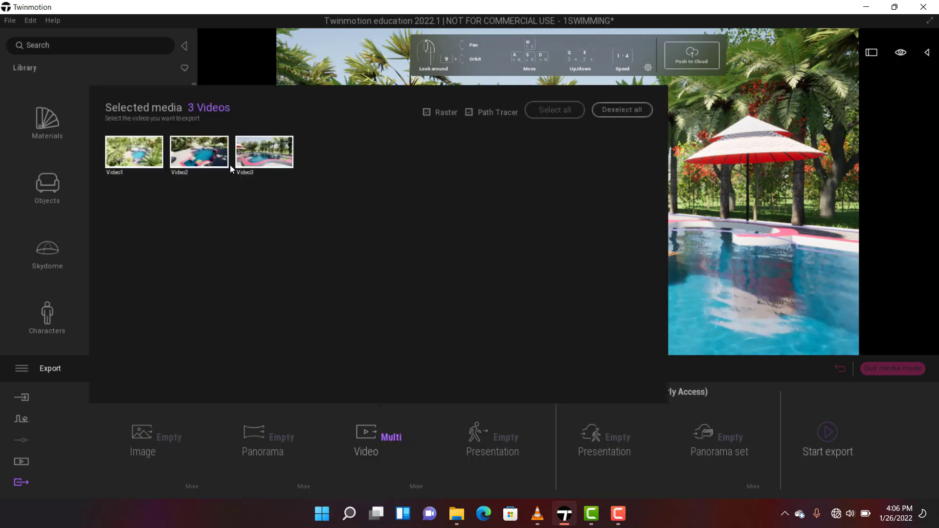